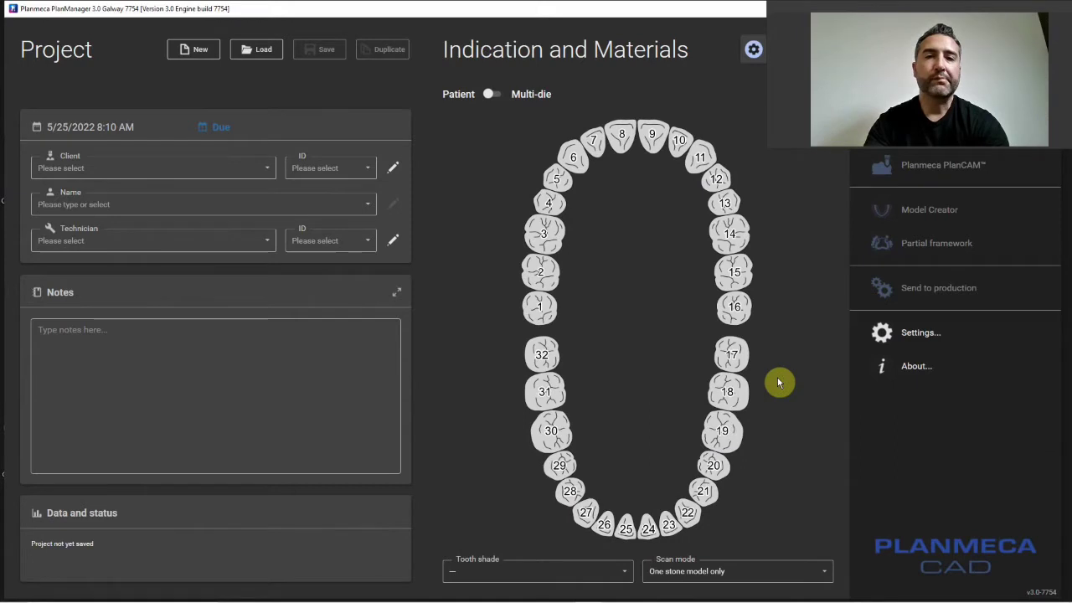
Choose Default as the client and name the project 'practice partial'
left_click(267, 169)
left_click(256, 197)
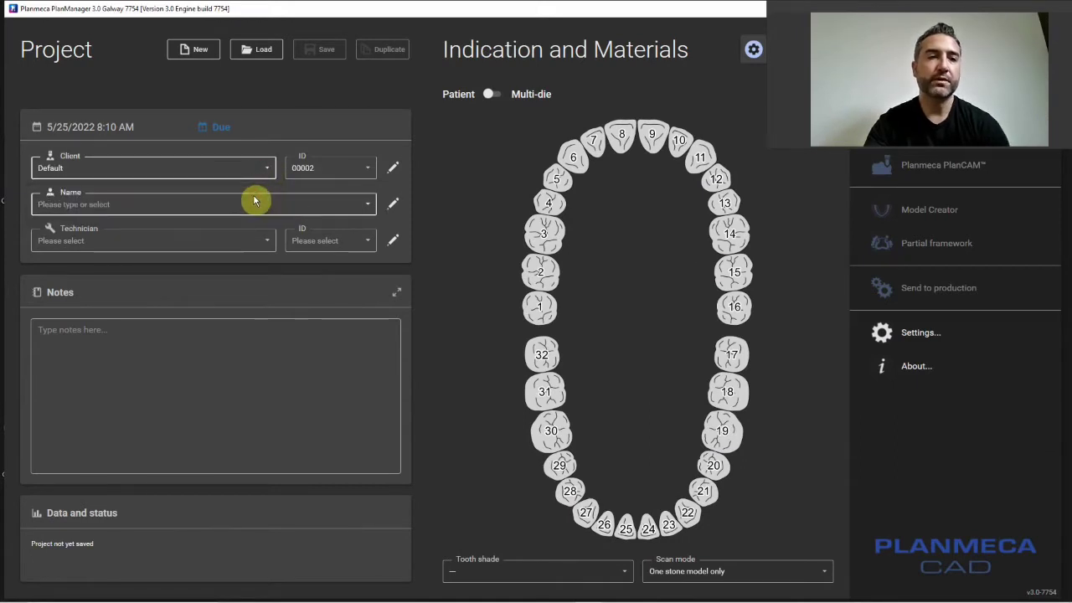
left_click(254, 204)
type("p")
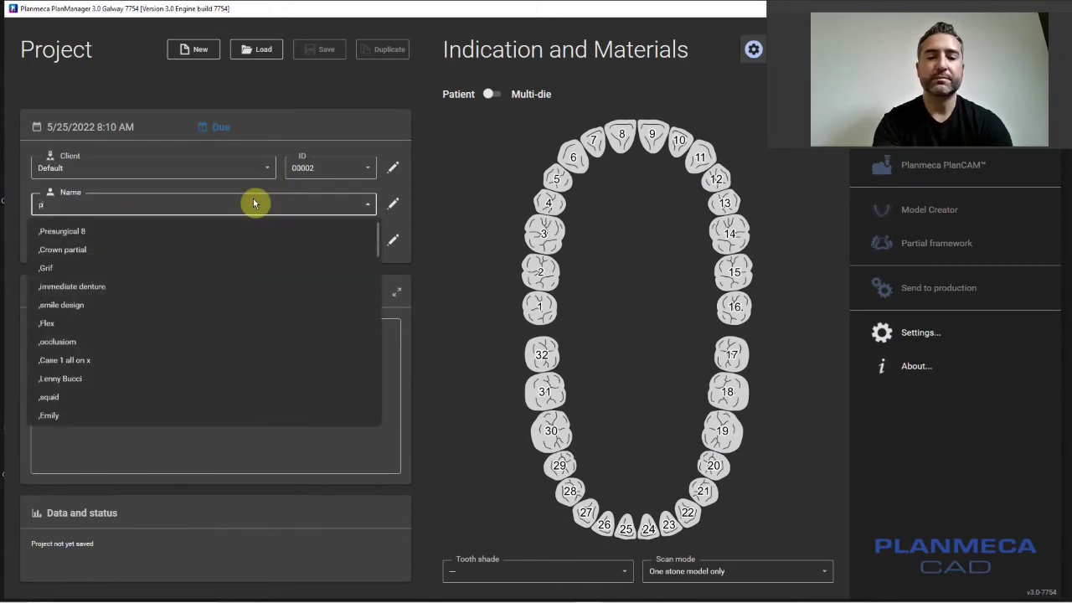
type("ractice partial")
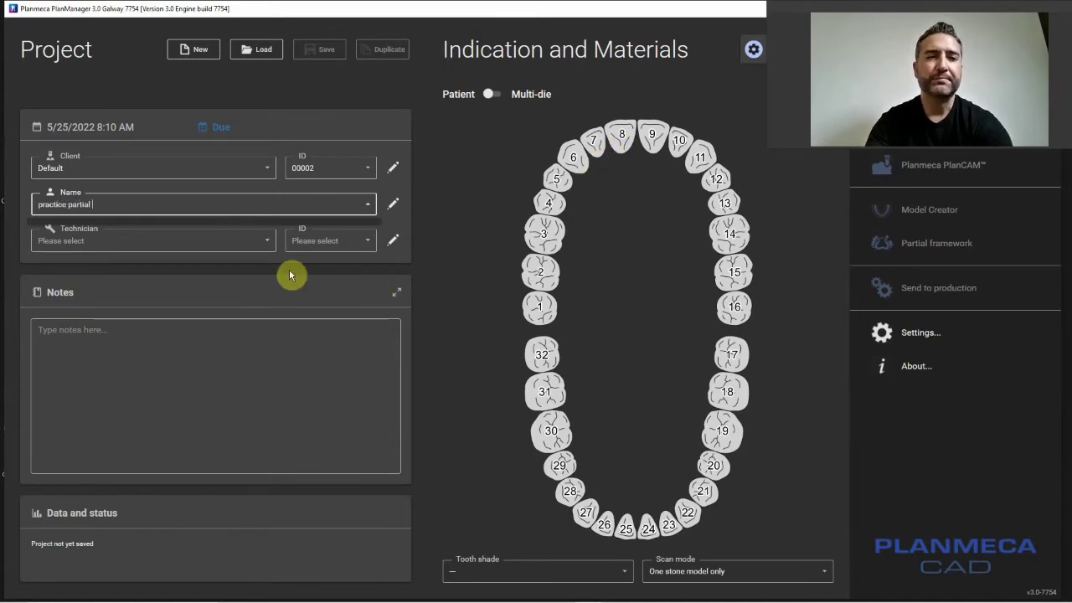
Make tooth 8 a PARTIAL_AD partial denture with Design support bar set to No
left_click(622, 137)
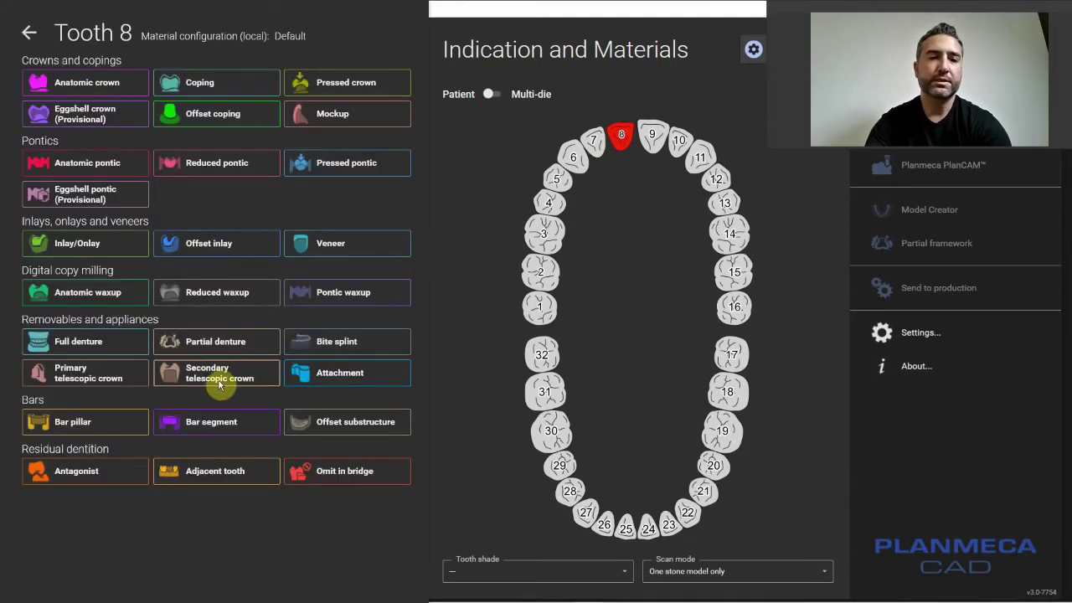
left_click(235, 343)
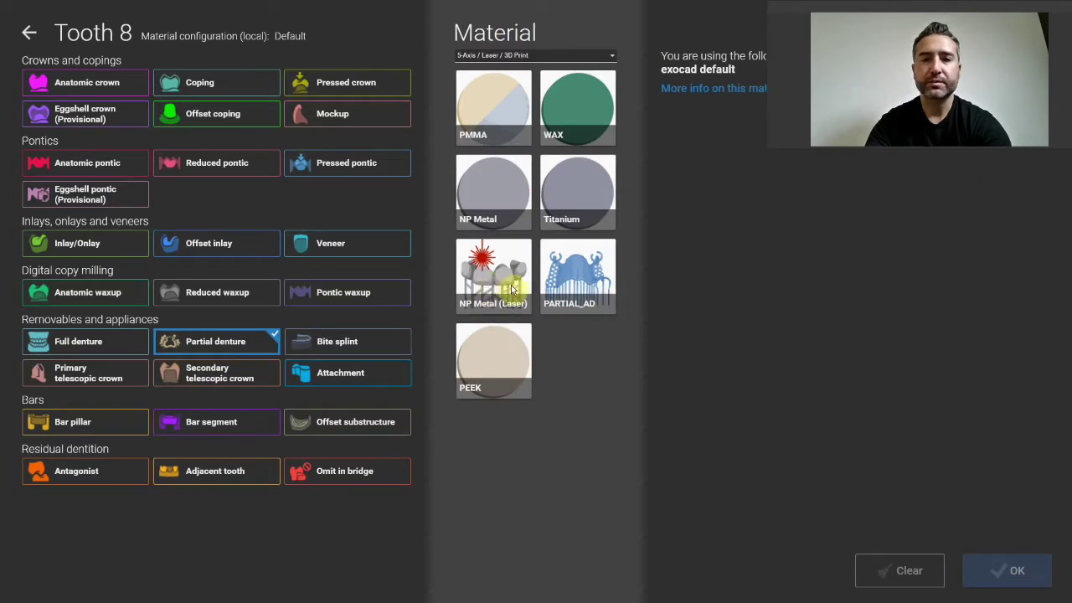
left_click(554, 285)
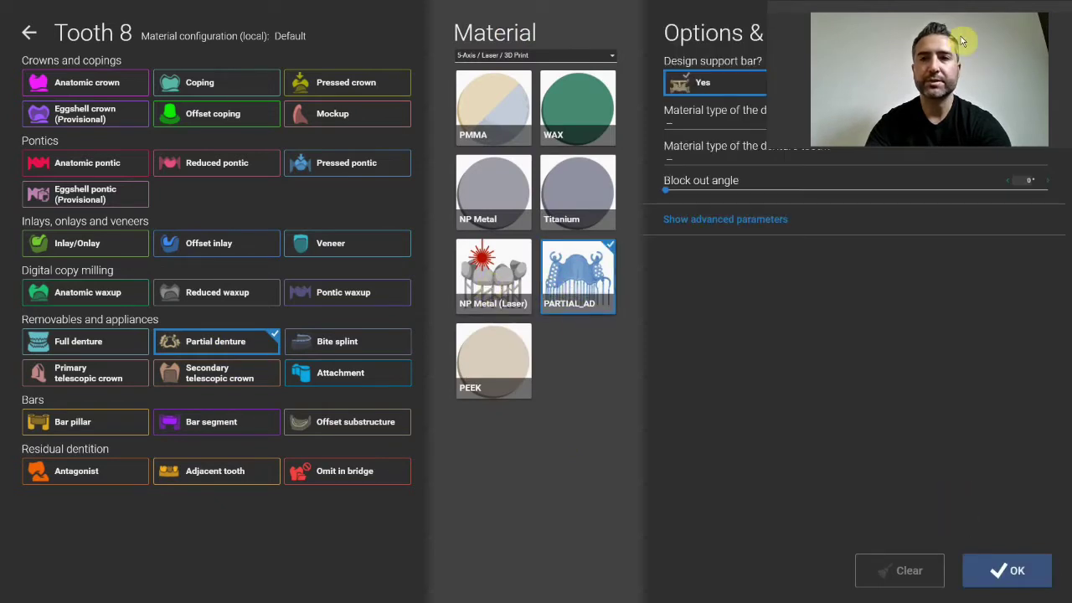
mouse_move(950, 17)
left_mouse_down()
mouse_move(754, 191)
mouse_move(757, 104)
mouse_move(796, 155)
mouse_move(912, 159)
mouse_move(934, 31)
left_mouse_up()
left_click(838, 84)
left_click(1015, 570)
Mark tooth 25 as the antagonist
left_click(627, 527)
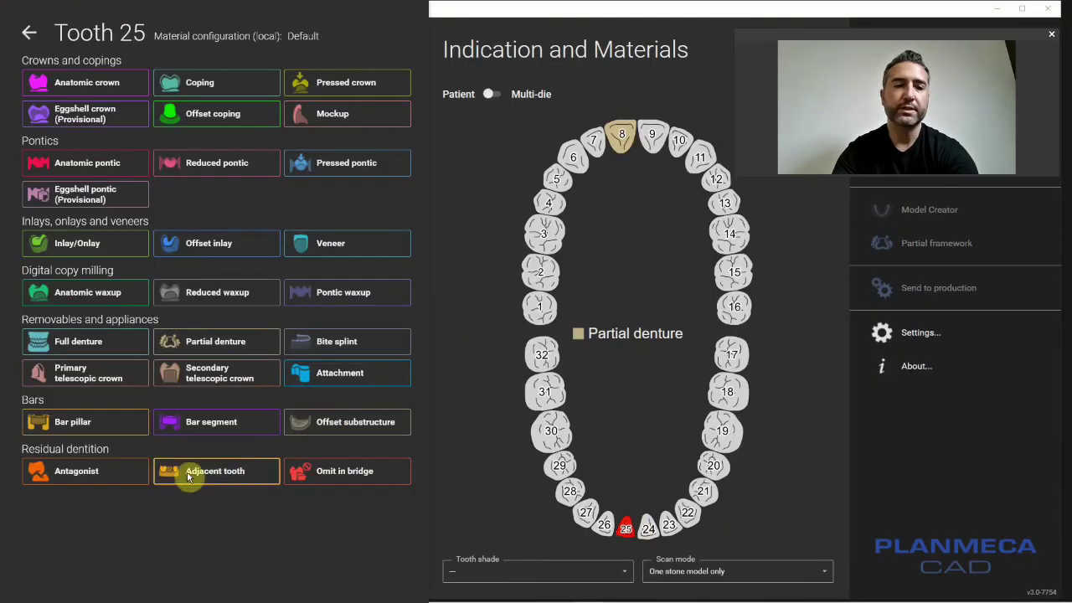
left_click(108, 469)
left_click(995, 568)
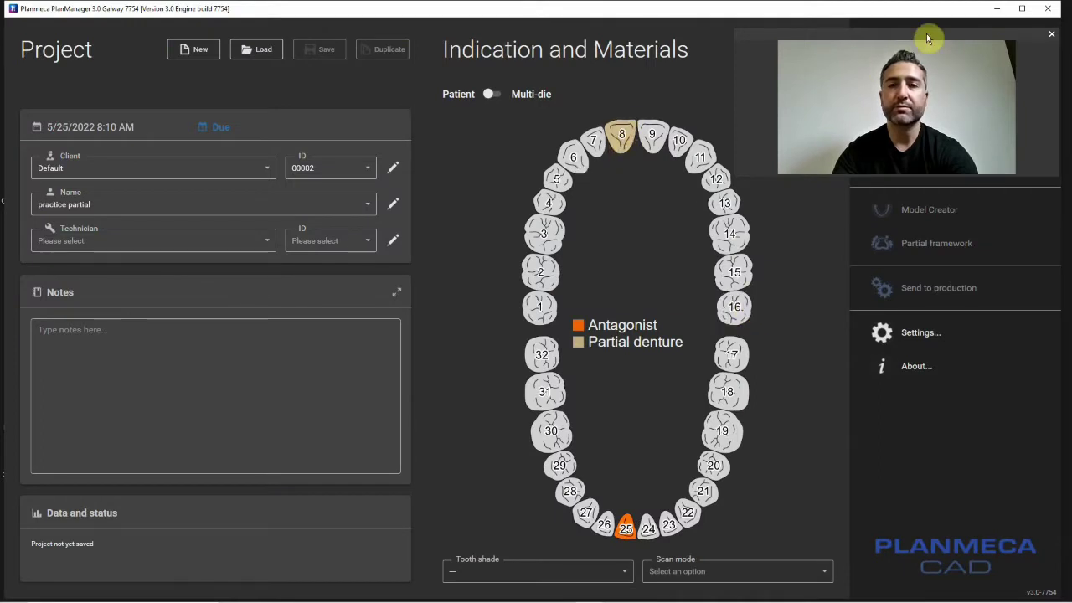
left_click_drag(936, 36, 300, 51)
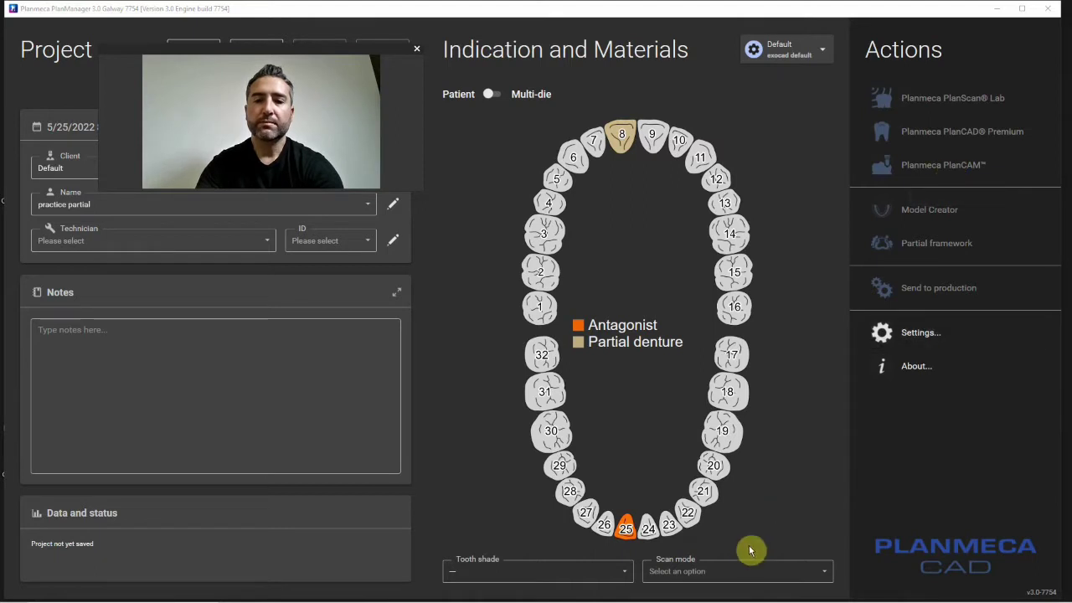
Set Scan mode to Digital impression scan and save the project
left_click(748, 573)
left_click(715, 524)
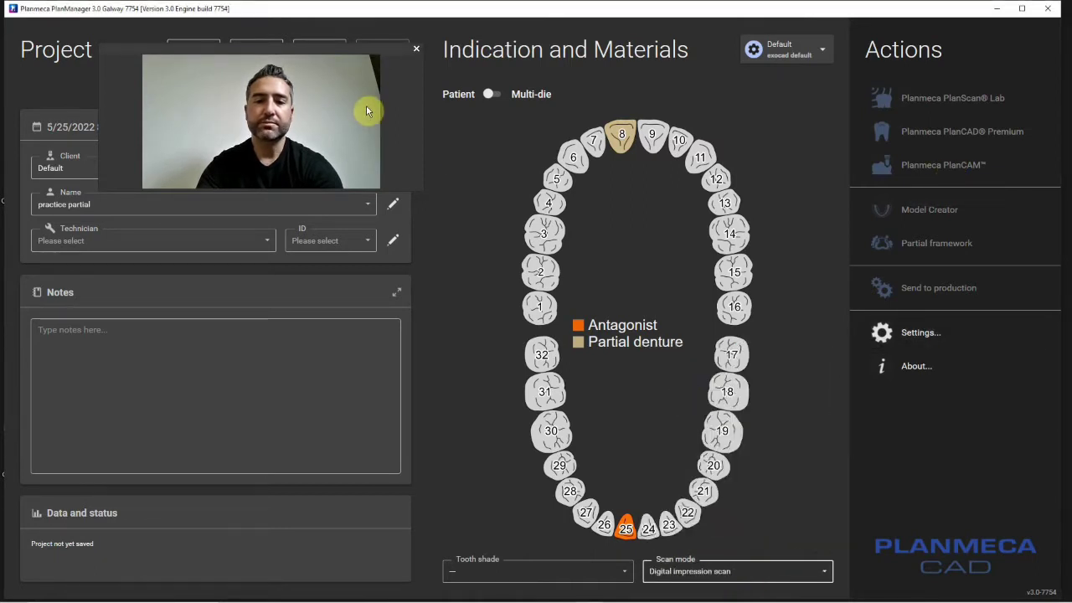
left_click(331, 52)
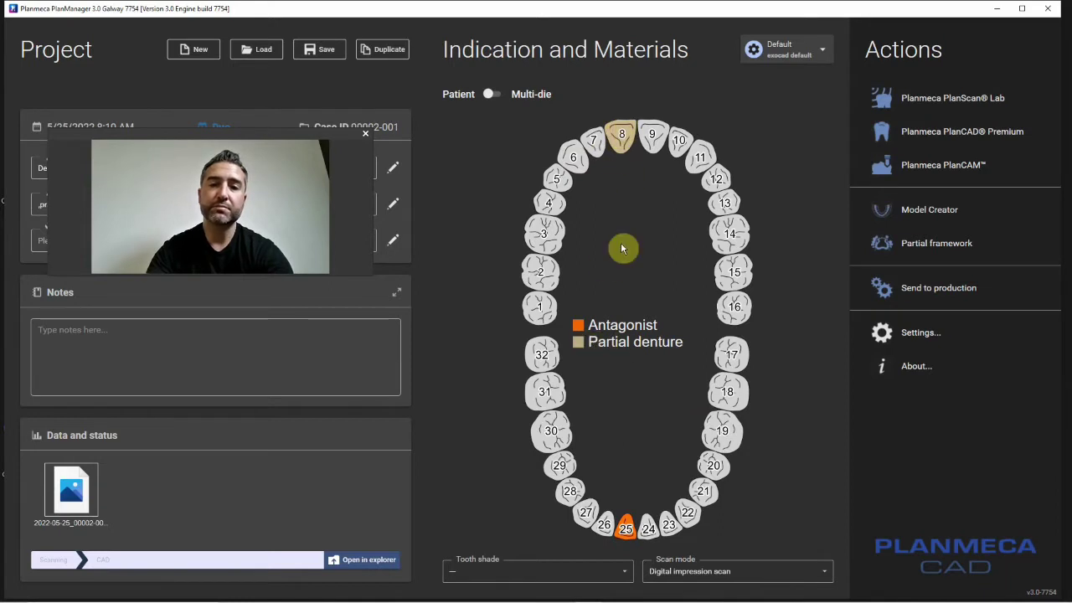
Briefly add tooth 7 to the partial denture, then remove it again
left_click(591, 144)
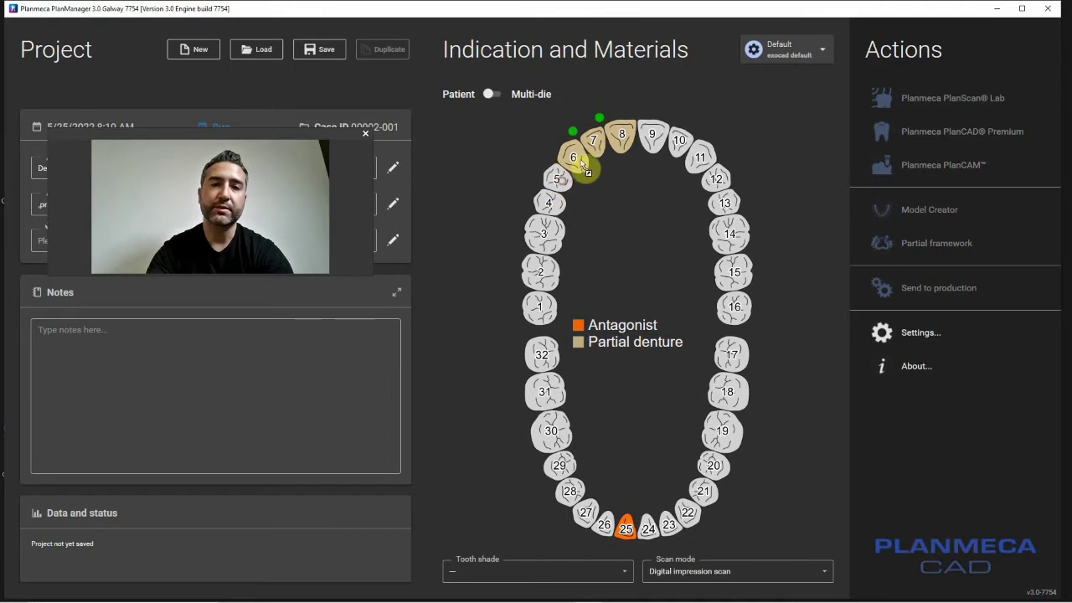
left_click(602, 150)
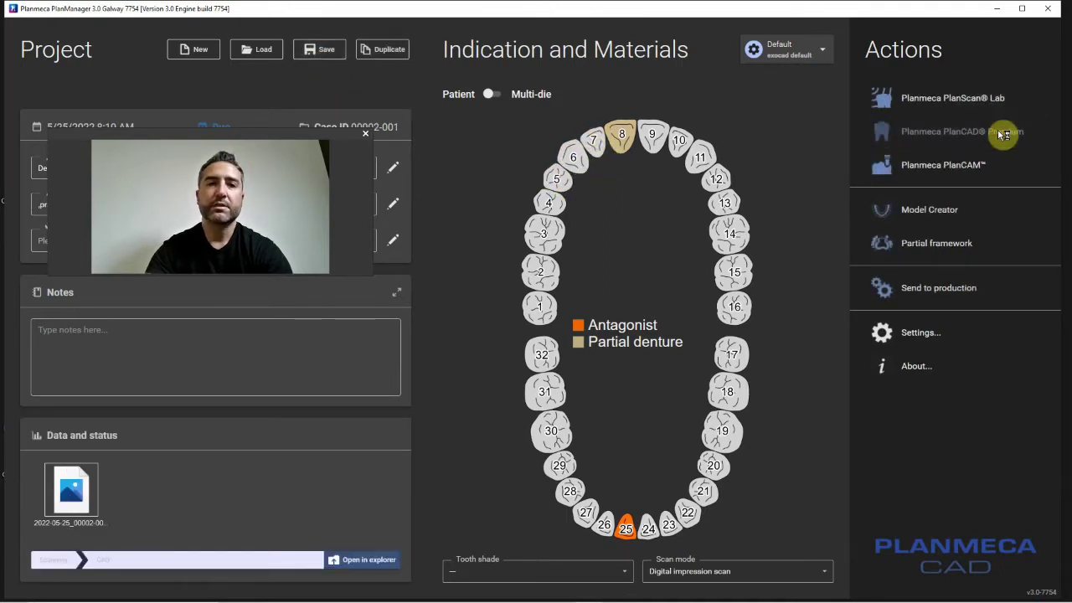
left_click_drag(292, 136, 984, 32)
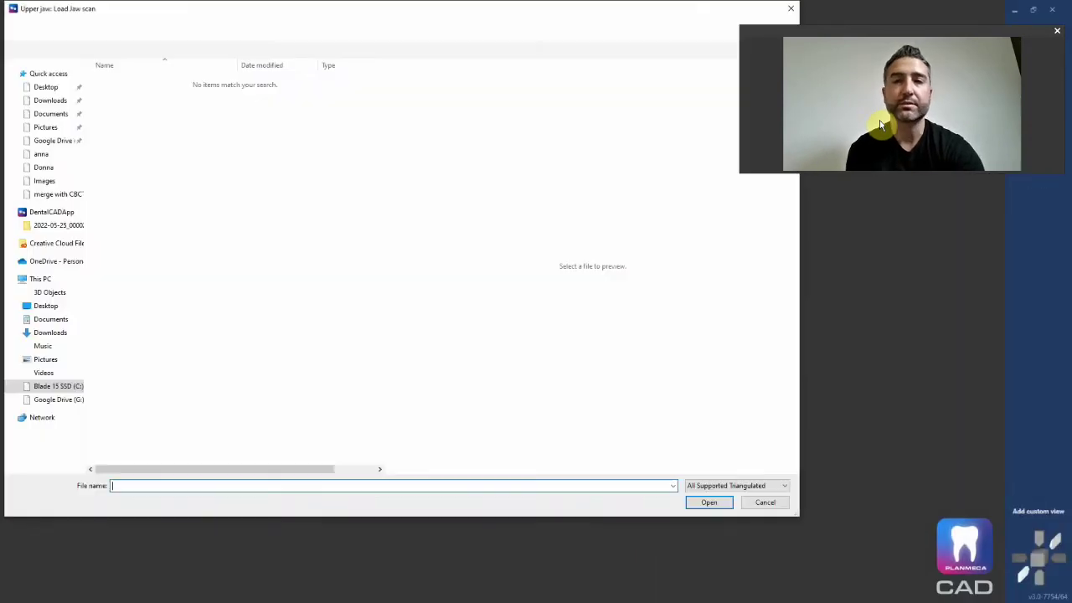
From the Desktop case's scans folder, load Prep as upper jaw and Opposing as antagonist
left_click(46, 87)
scroll(189, 196, "down", 6)
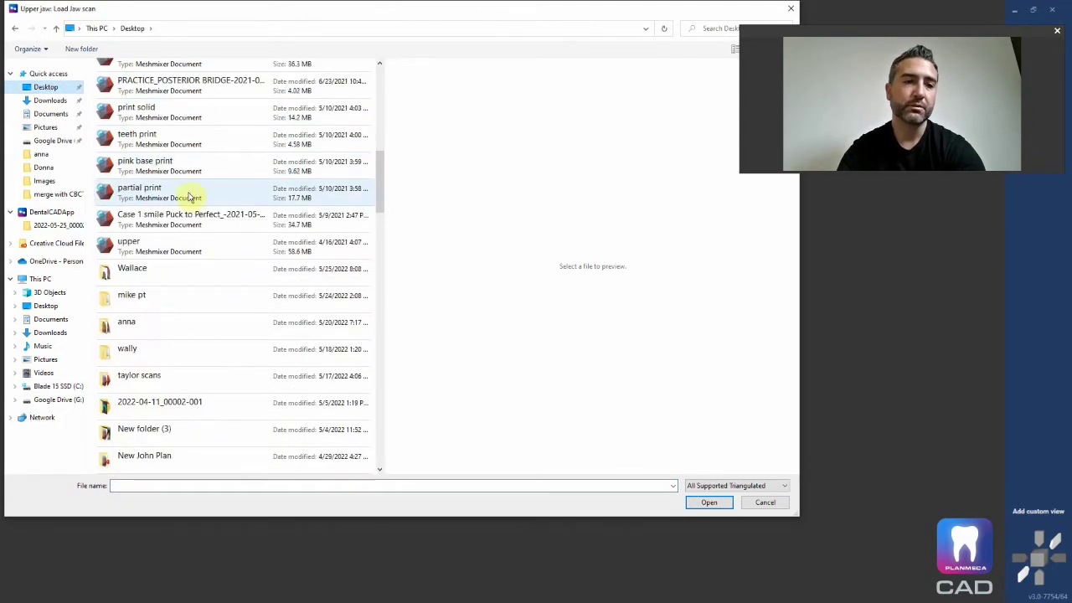
double_click(160, 272)
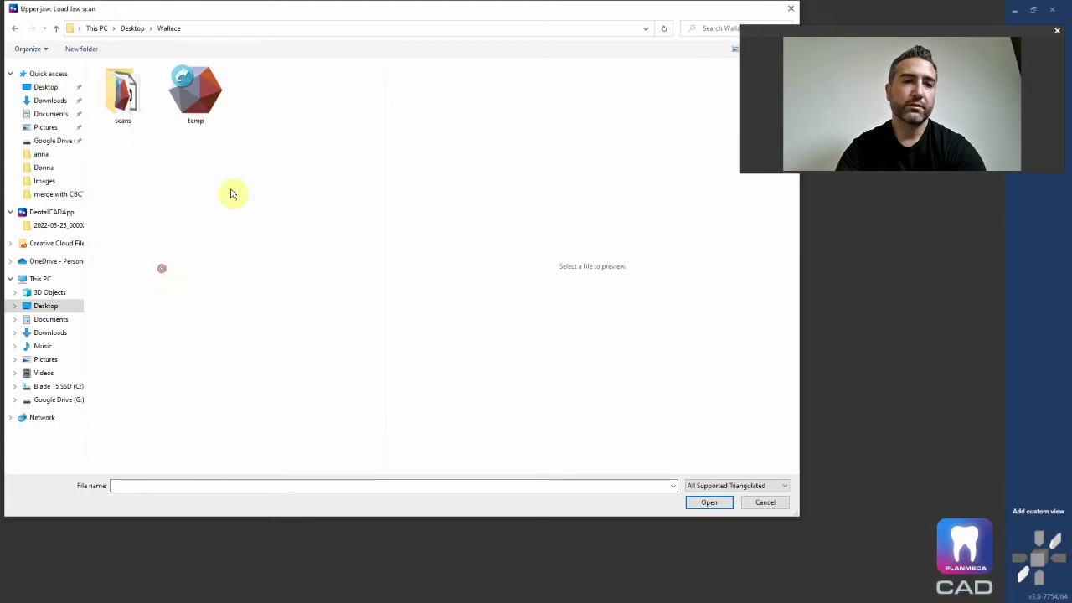
double_click(127, 117)
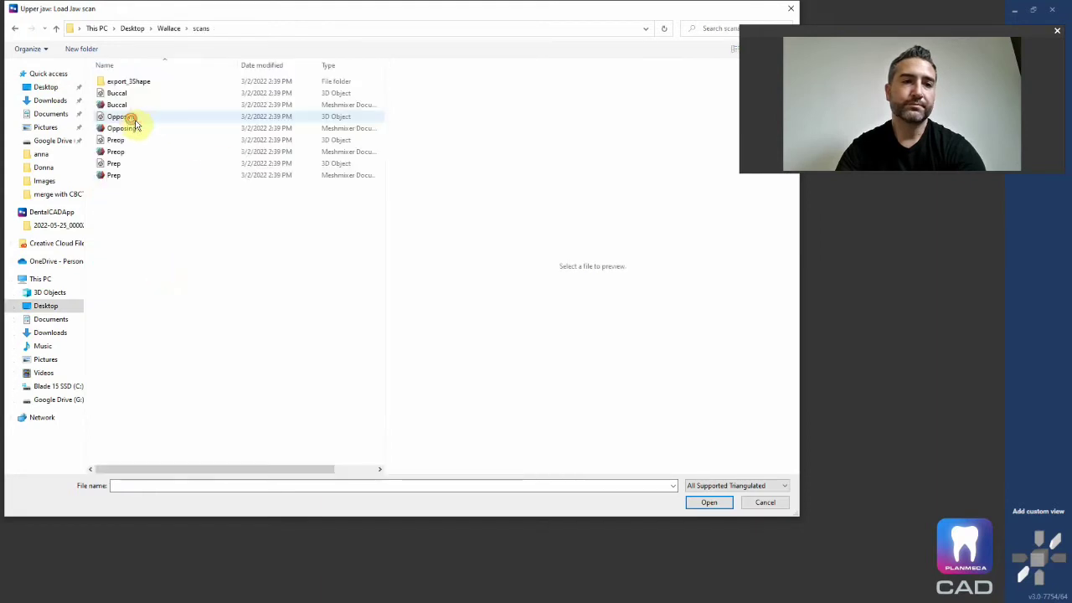
double_click(162, 168)
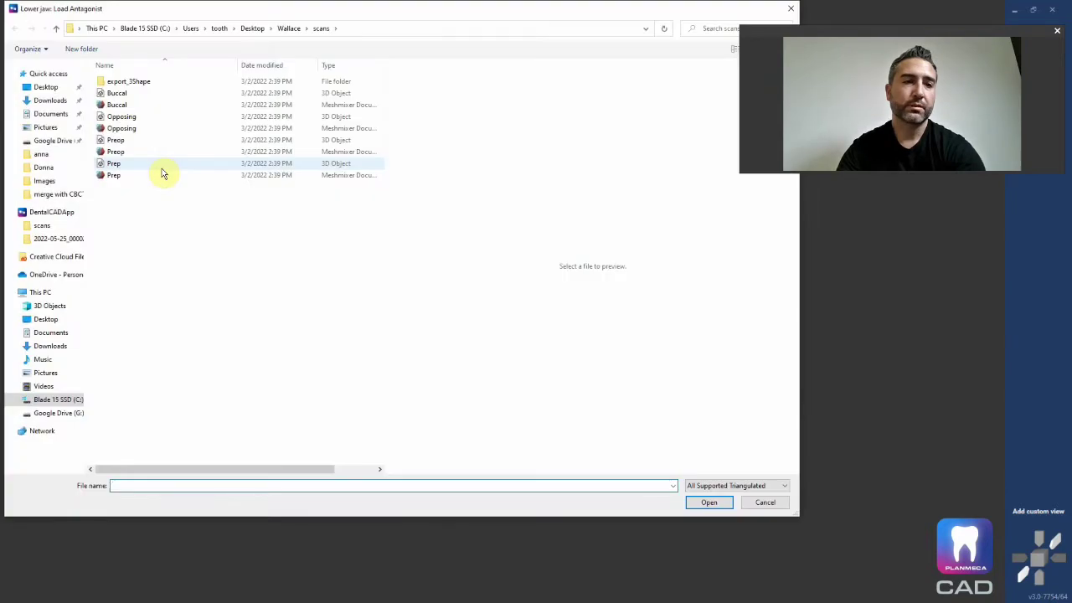
double_click(154, 118)
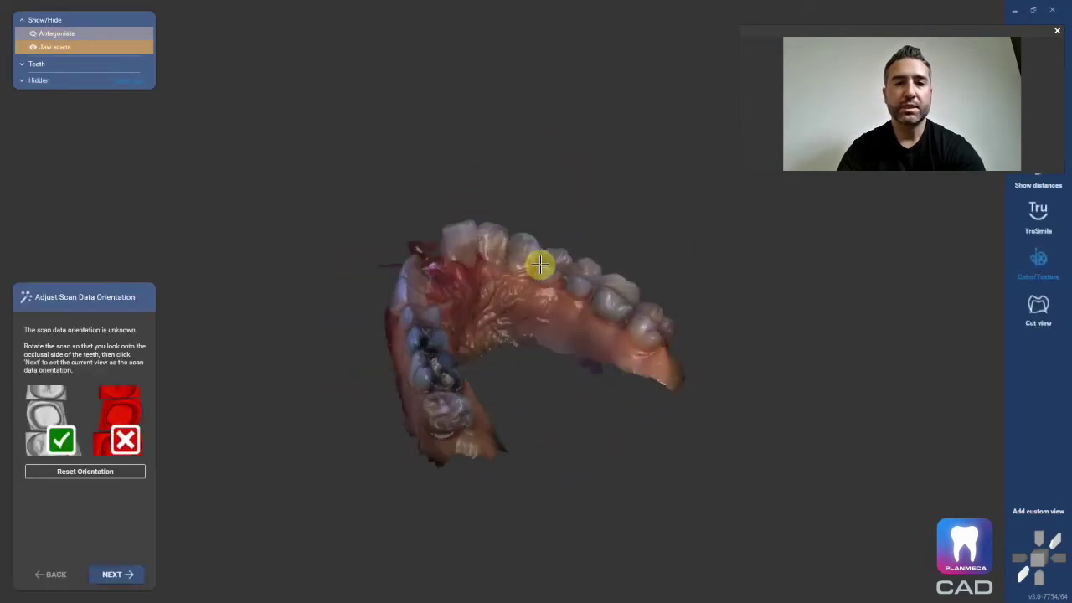
Rotate the upper-jaw scan to an occlusal view and accept it as the orientation
scroll(536, 262, "up", 6)
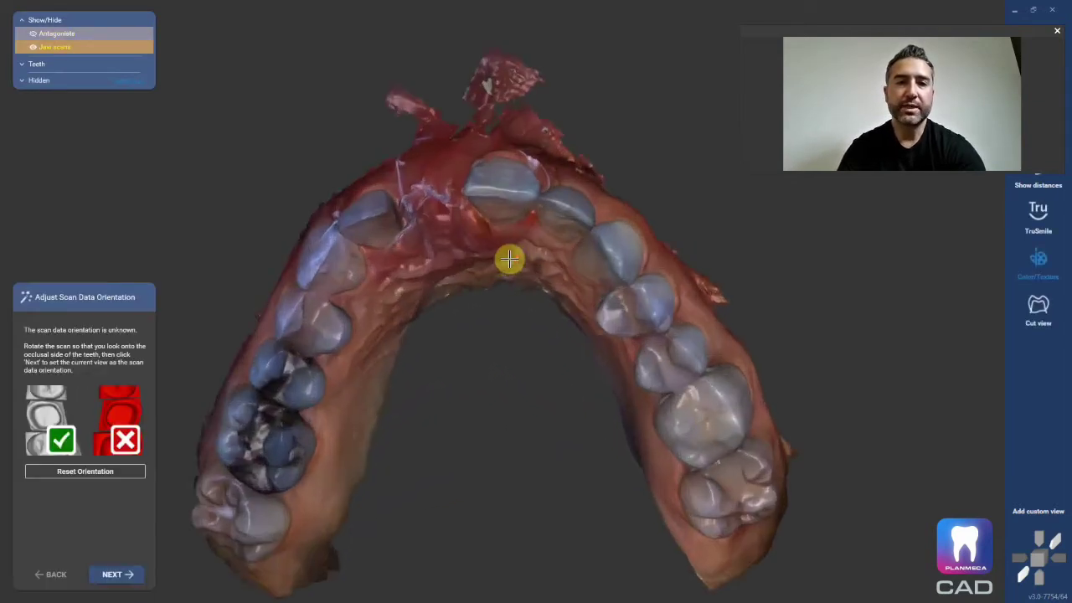
left_click_drag(502, 223, 469, 259)
left_click_drag(436, 153, 461, 306)
scroll(397, 239, "up", 3)
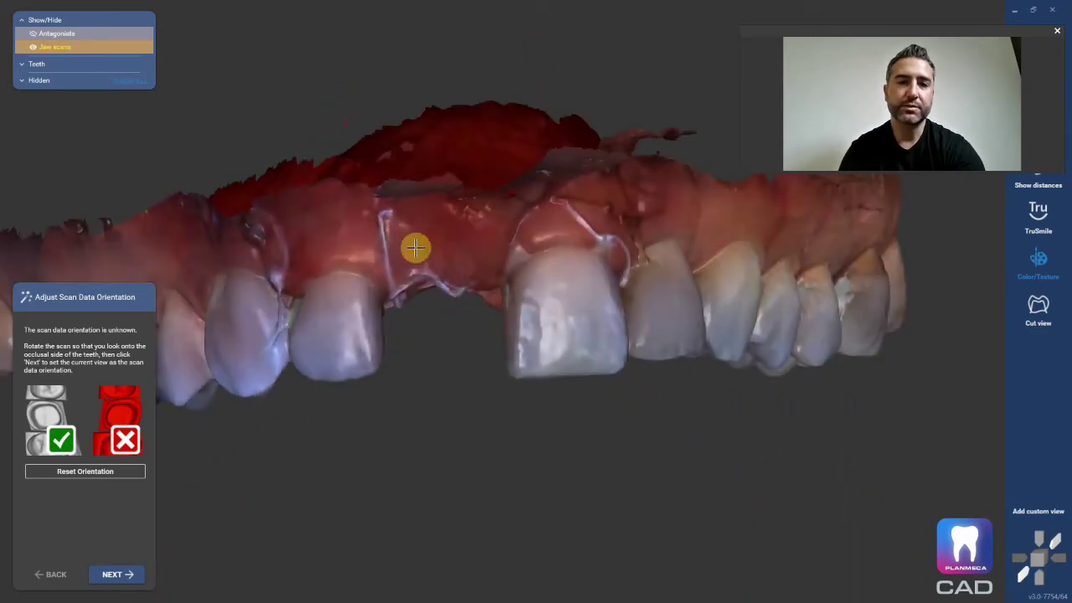
left_click_drag(418, 247, 433, 257)
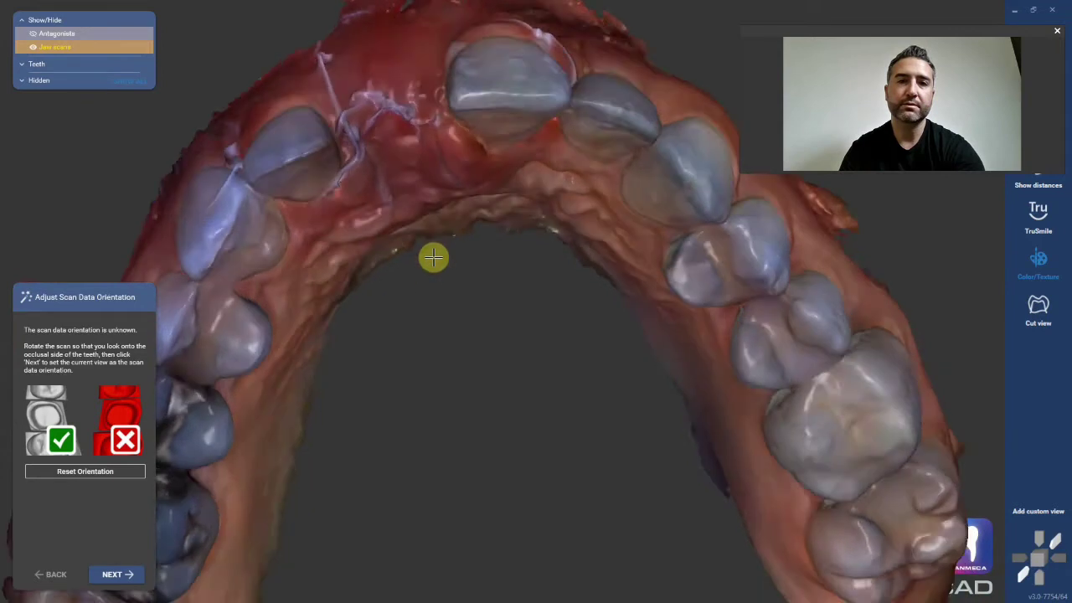
scroll(433, 257, "down", 2)
left_click_drag(256, 137, 480, 178)
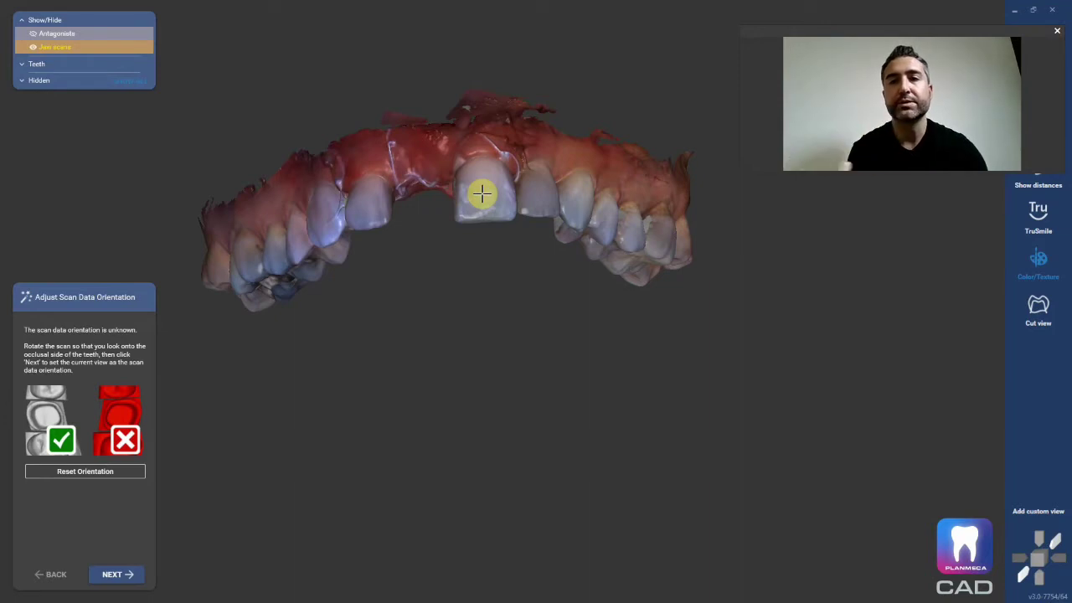
left_click_drag(482, 194, 450, 191)
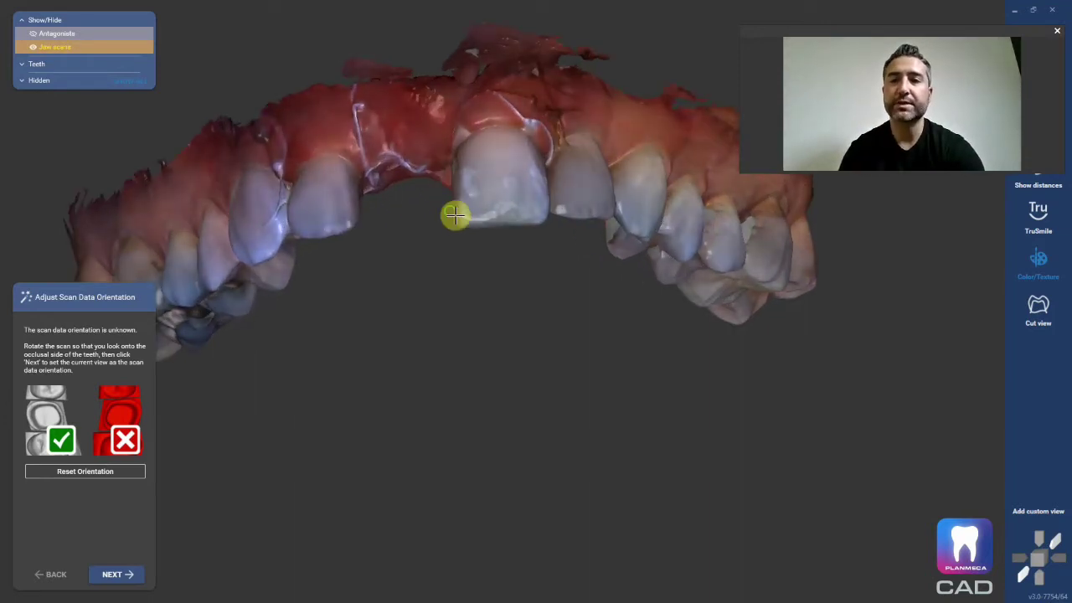
right_click_drag(500, 323, 591, 397)
left_click_drag(592, 397, 436, 429)
left_click_drag(512, 352, 520, 153)
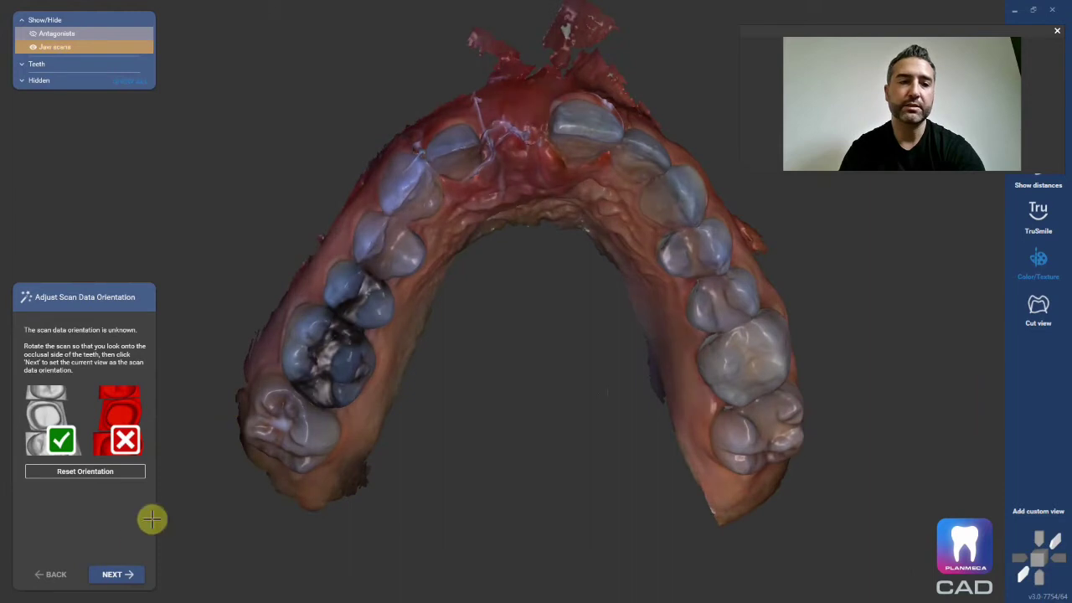
left_click(110, 575)
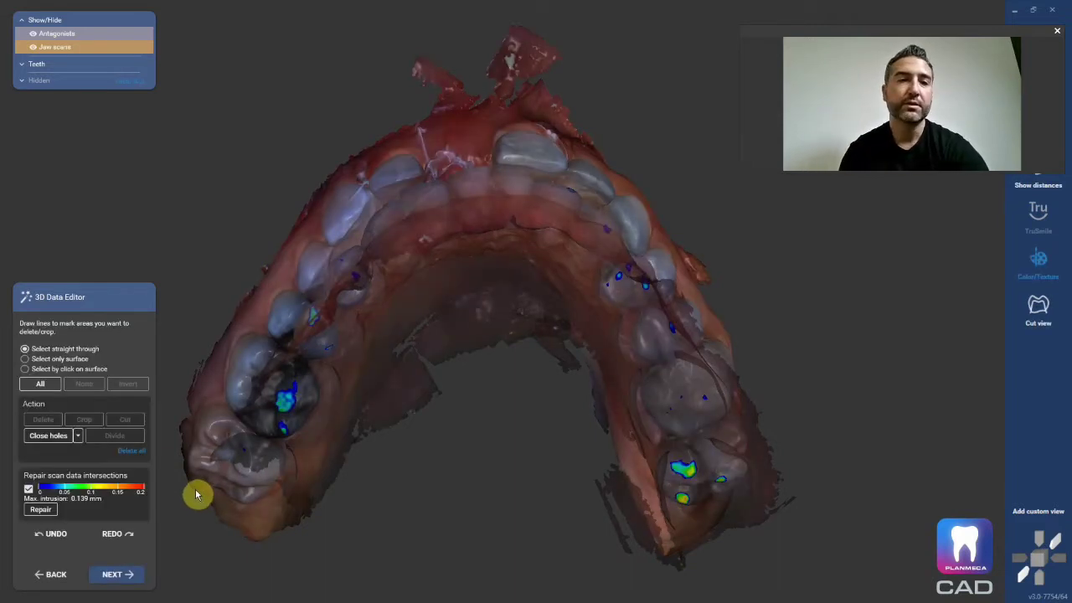
Lasso the stray fragment above the front of the arch and delete it
right_click_drag(439, 420, 490, 432)
left_click(502, 429)
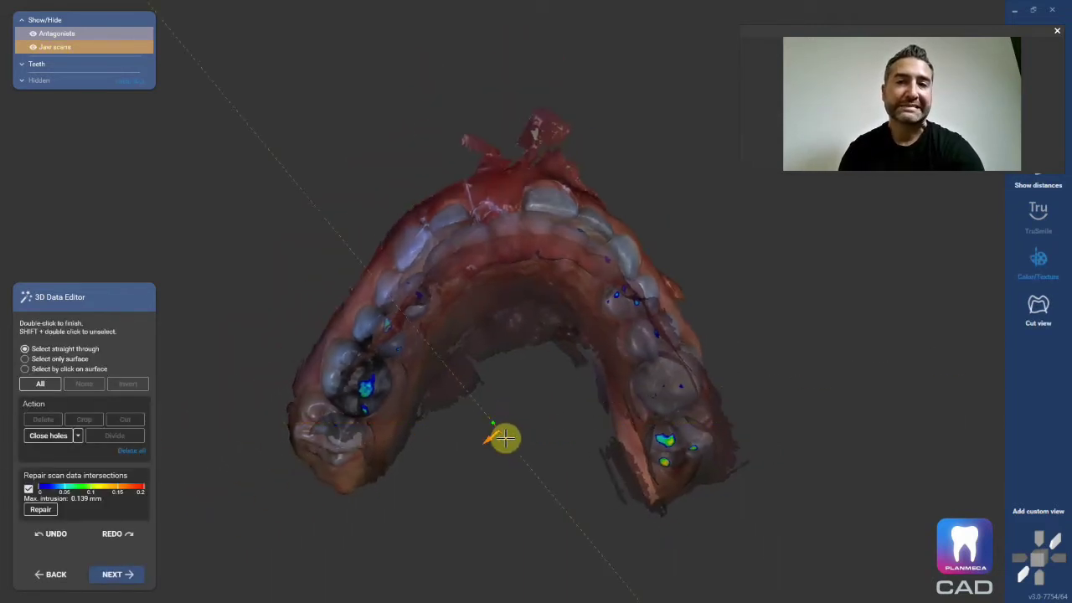
double_click(505, 437)
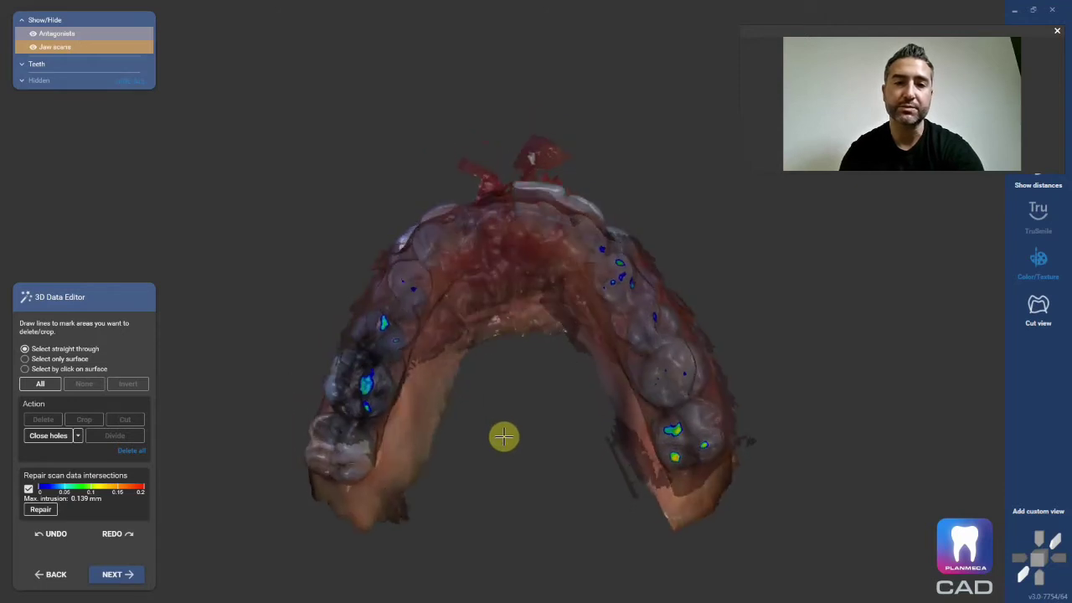
right_click_drag(271, 511, 460, 408)
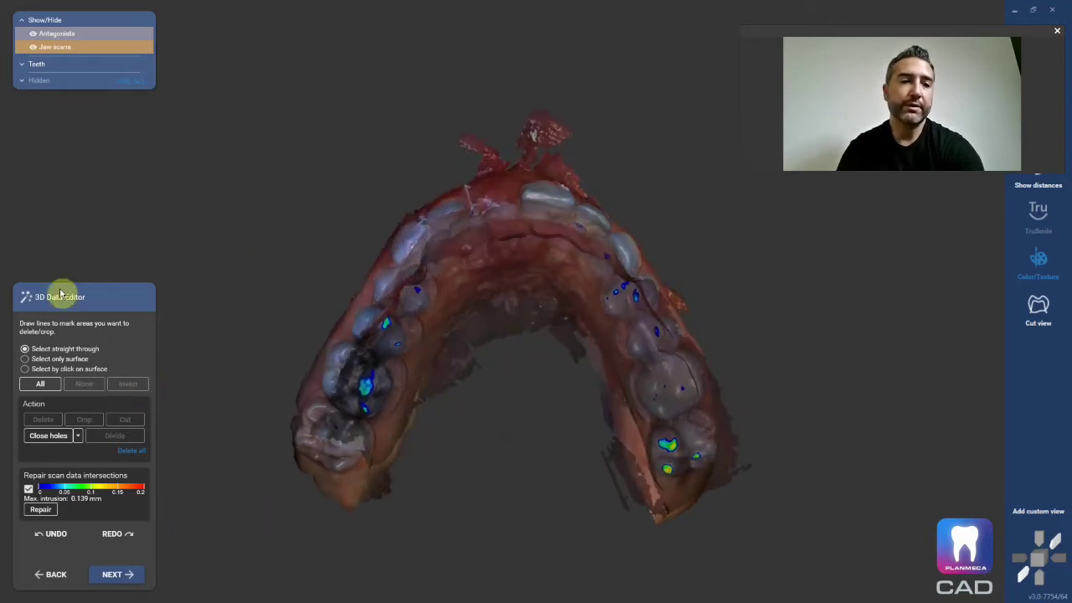
right_click_drag(179, 294, 464, 285)
scroll(497, 335, "up", 5)
scroll(498, 335, "down", 5)
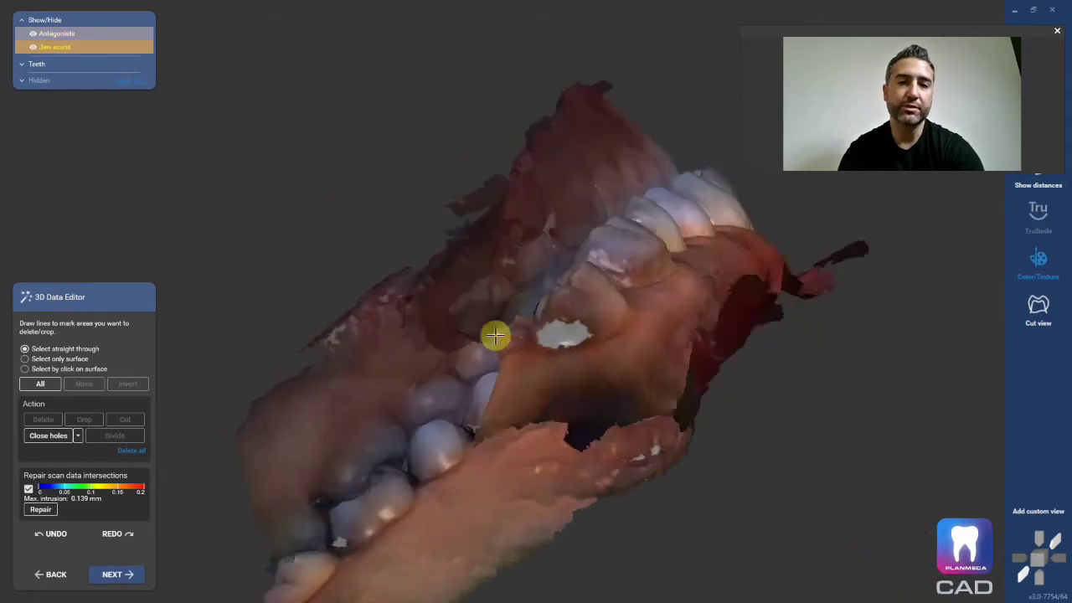
mouse_move(492, 140)
left_mouse_down()
mouse_move(667, 166)
mouse_move(505, 67)
mouse_move(474, 130)
left_mouse_up()
double_click(474, 130)
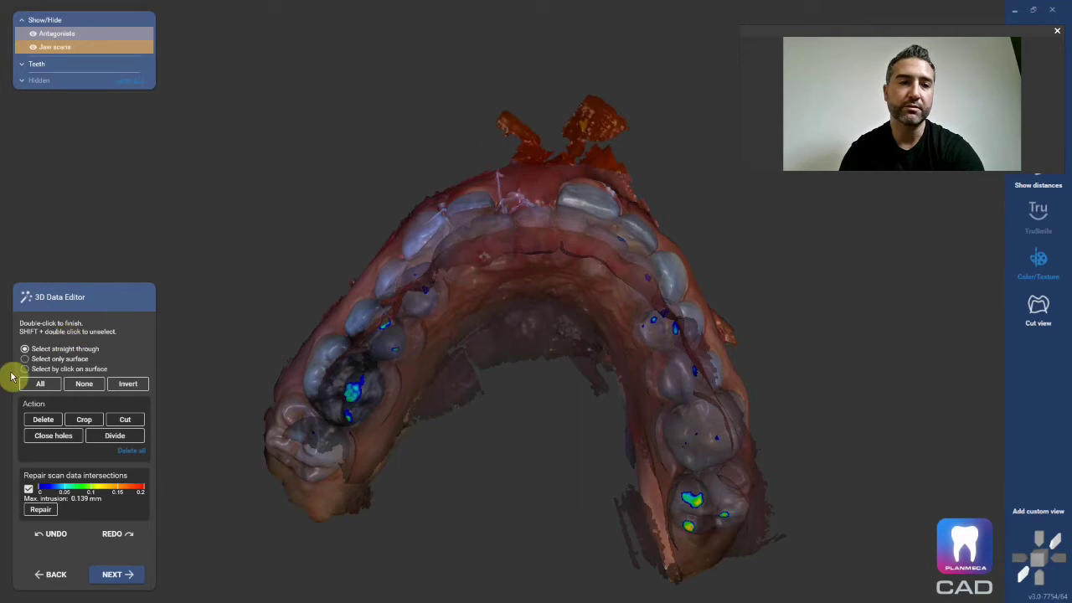
left_click(43, 419)
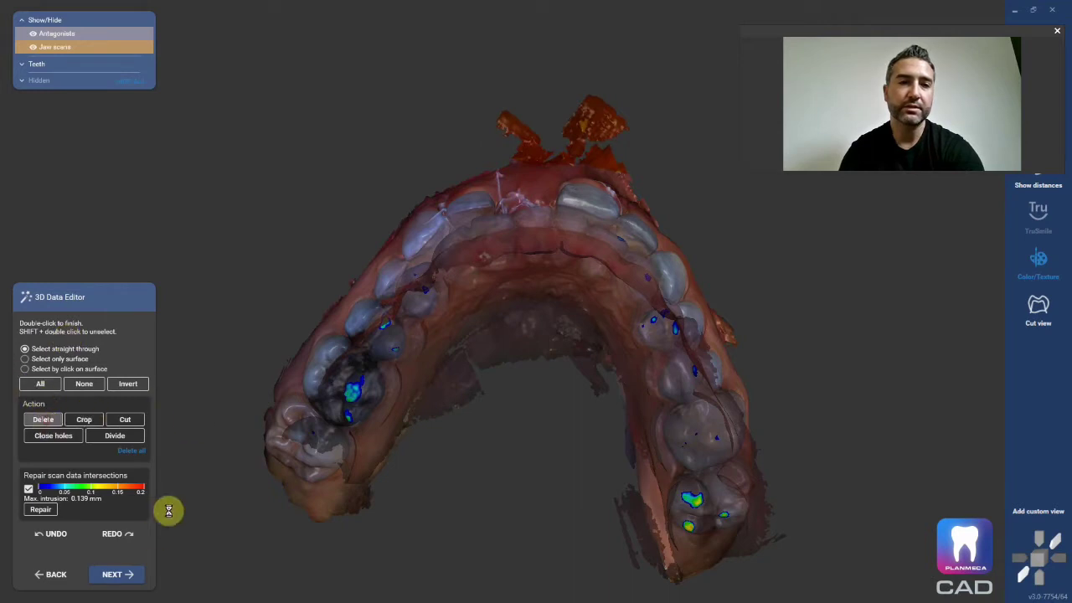
left_click(130, 575)
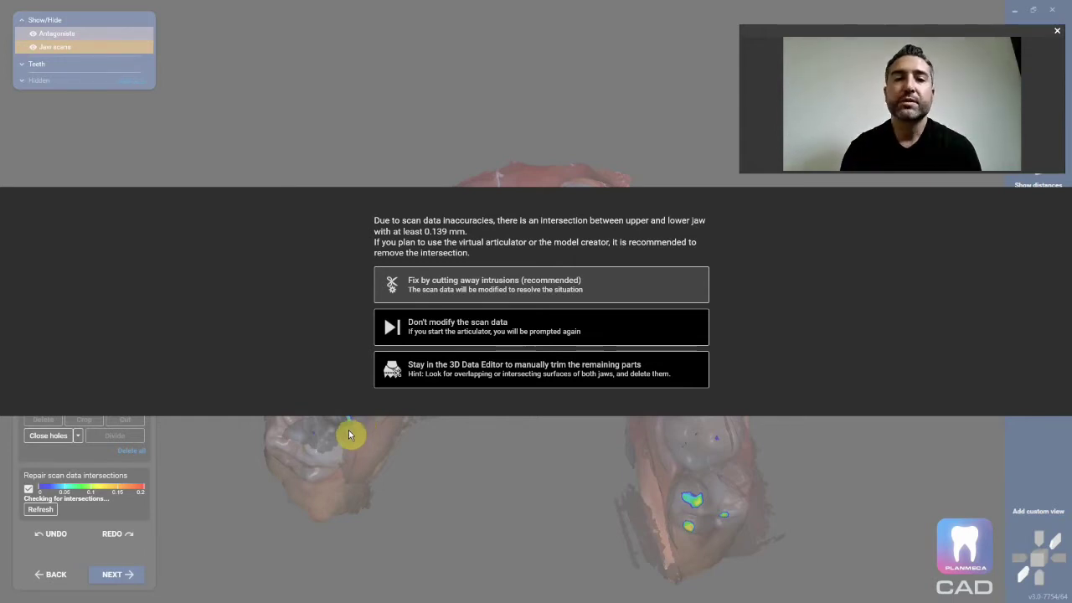
Choose "Don't modify the scan data" in the intersection warning
left_click(479, 325)
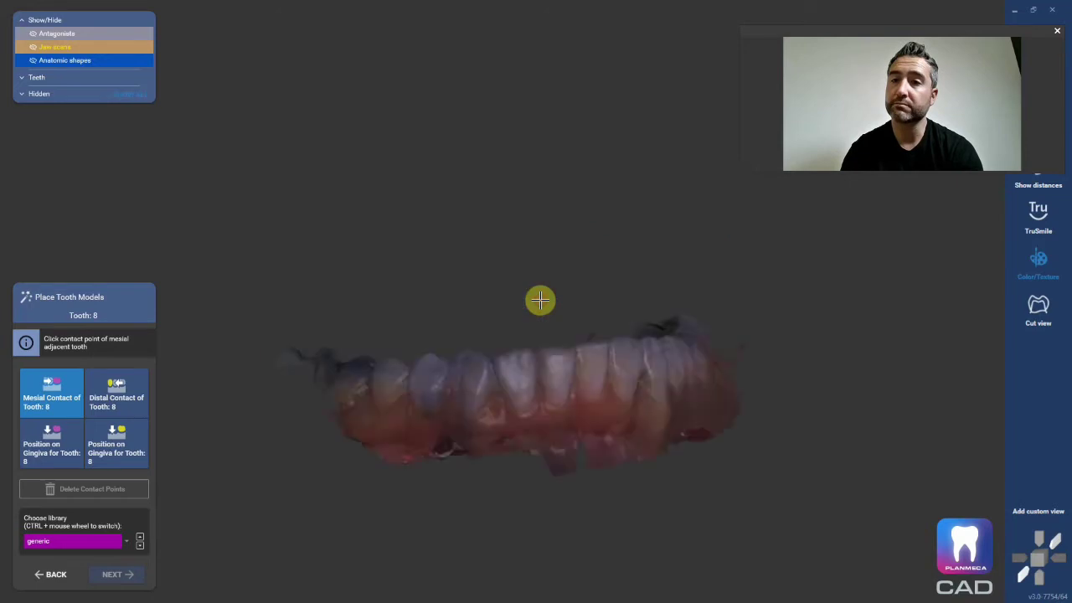
Mark mesial and distal contacts on the neighbours of tooth 8, widening the model to fit
right_click_drag(553, 350, 536, 314)
scroll(540, 309, "up", 3)
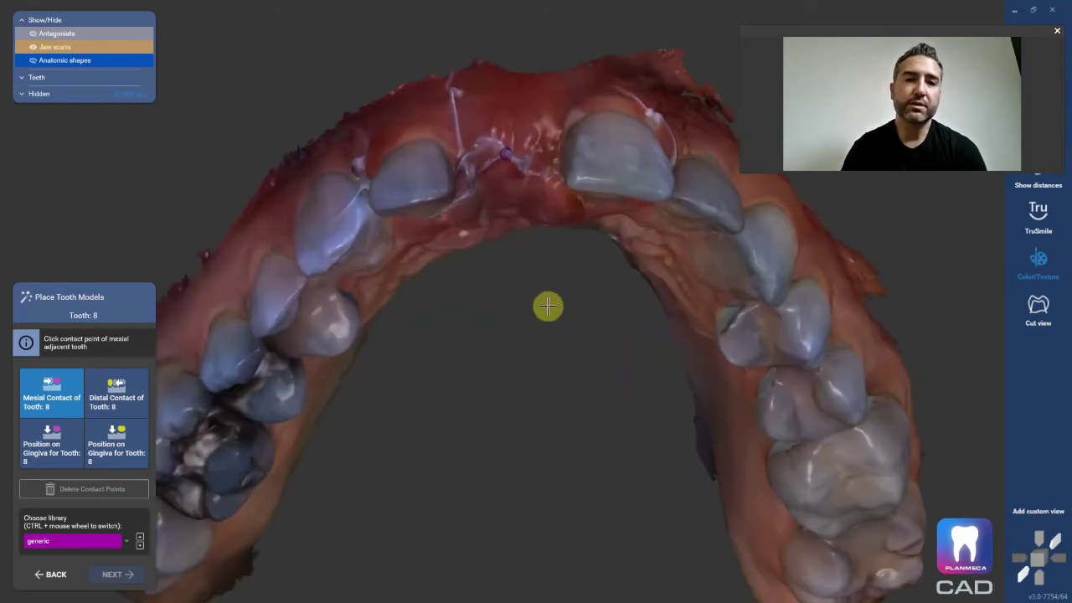
scroll(544, 309, "up", 1)
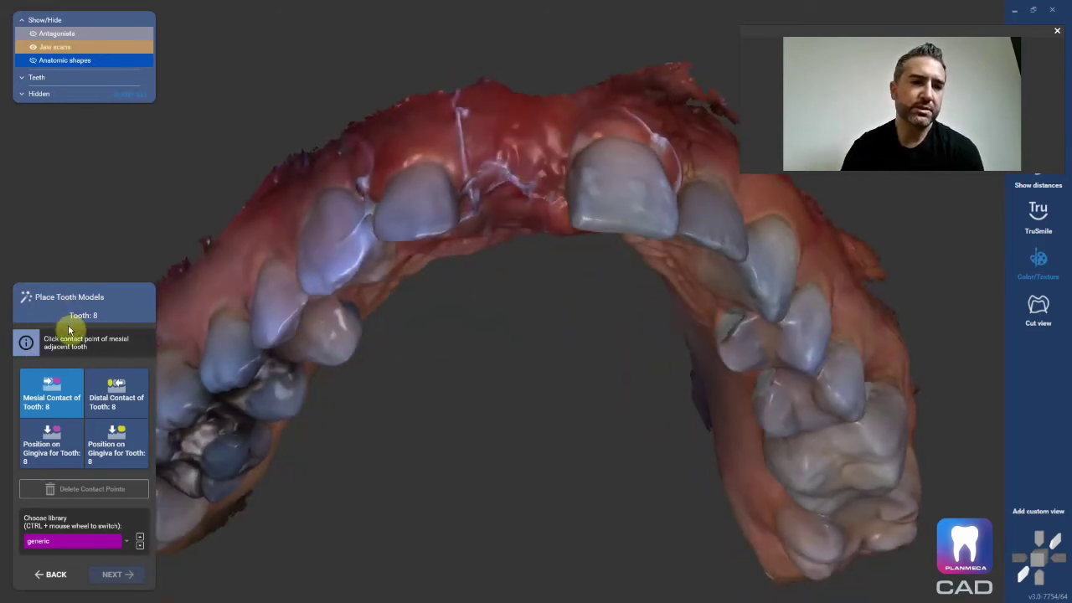
left_click(46, 409)
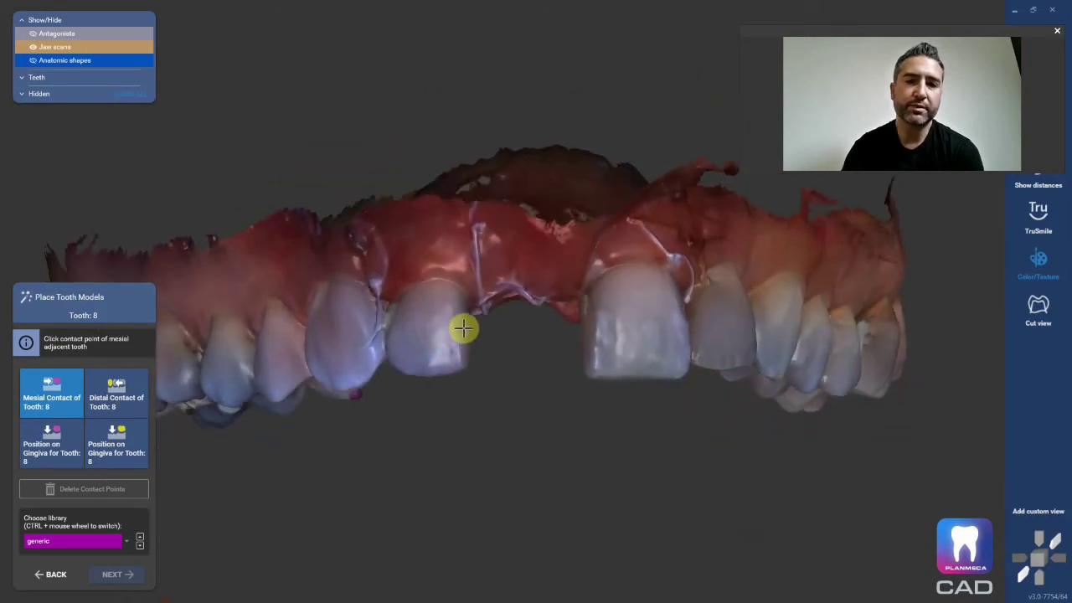
left_click(585, 340)
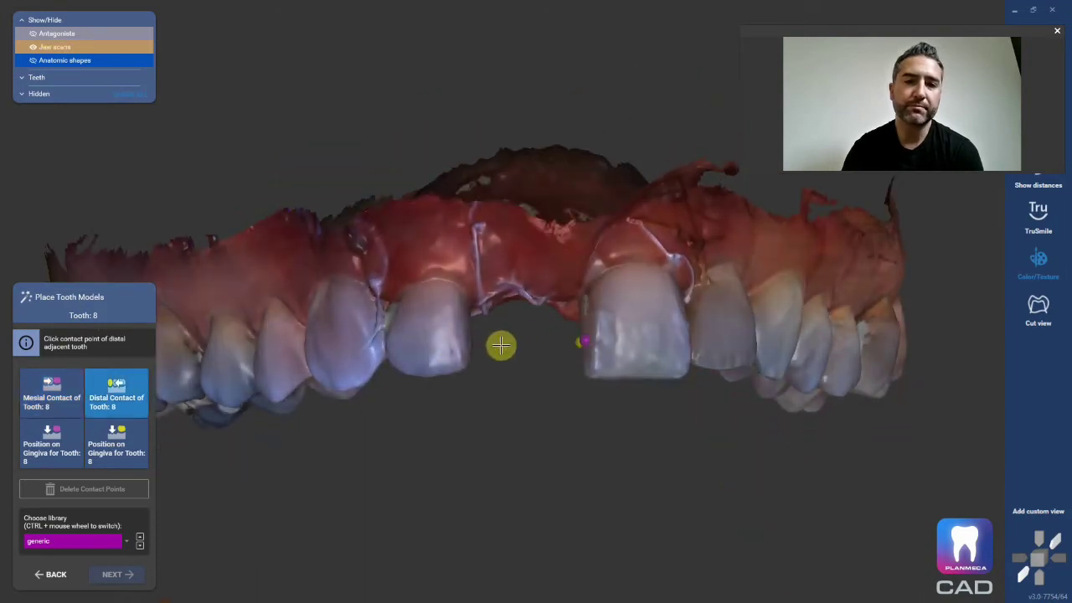
left_click(533, 341)
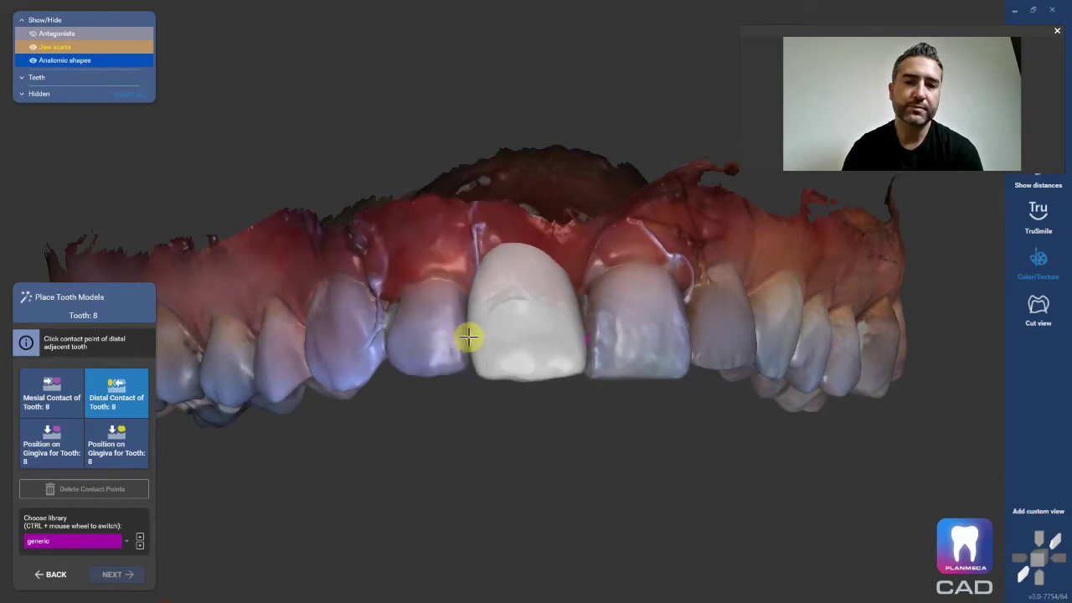
left_click(461, 339)
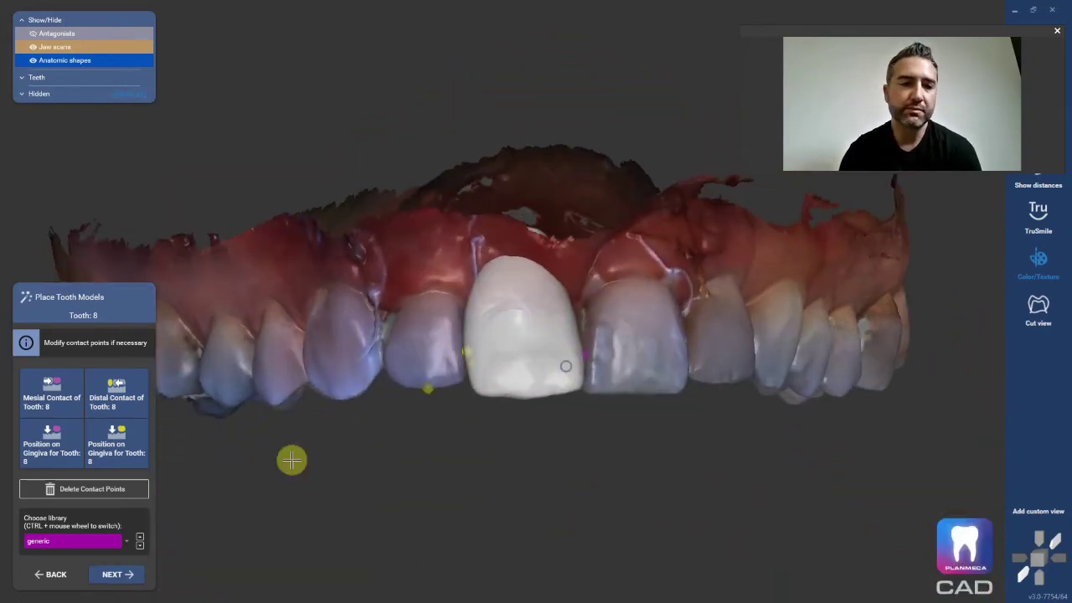
Switch tooth 8's library to psarris, after trying psarris-elderly, and move on to placement
left_click(125, 542)
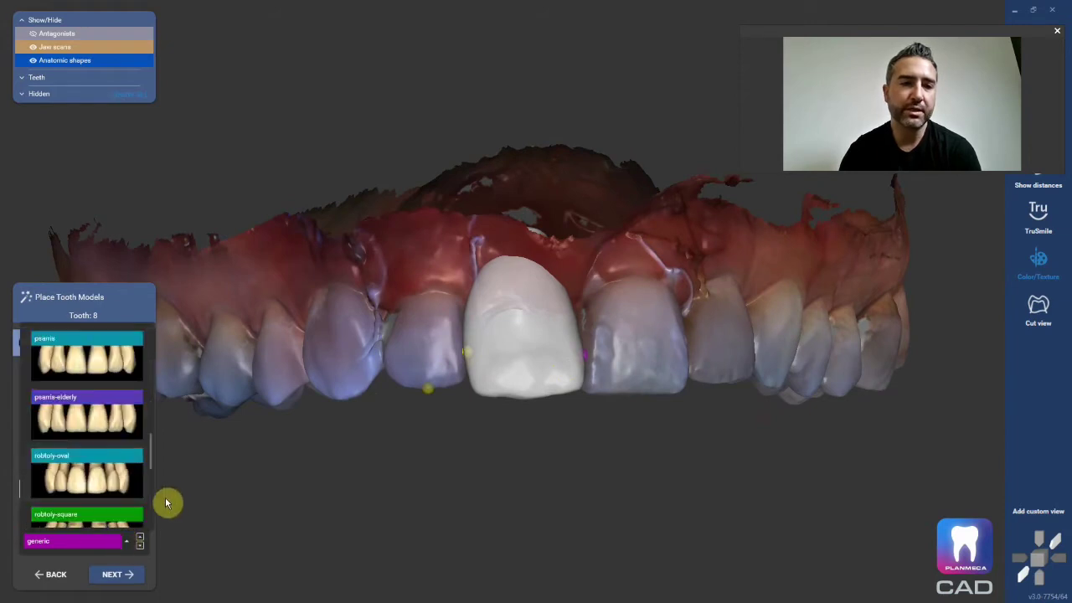
left_click(101, 432)
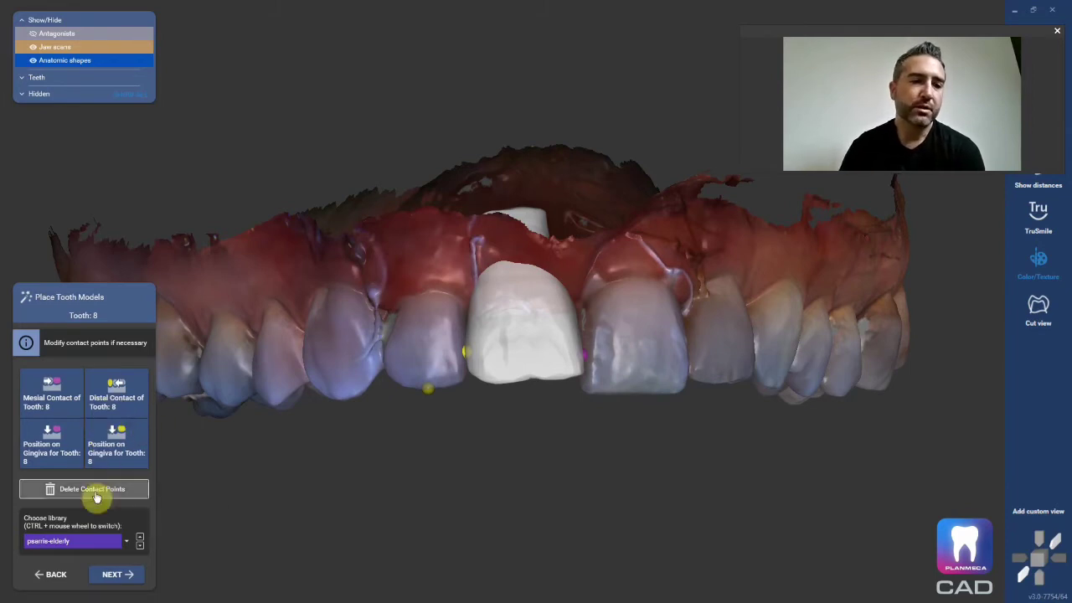
left_click(91, 541)
scroll(102, 429, "down", 2)
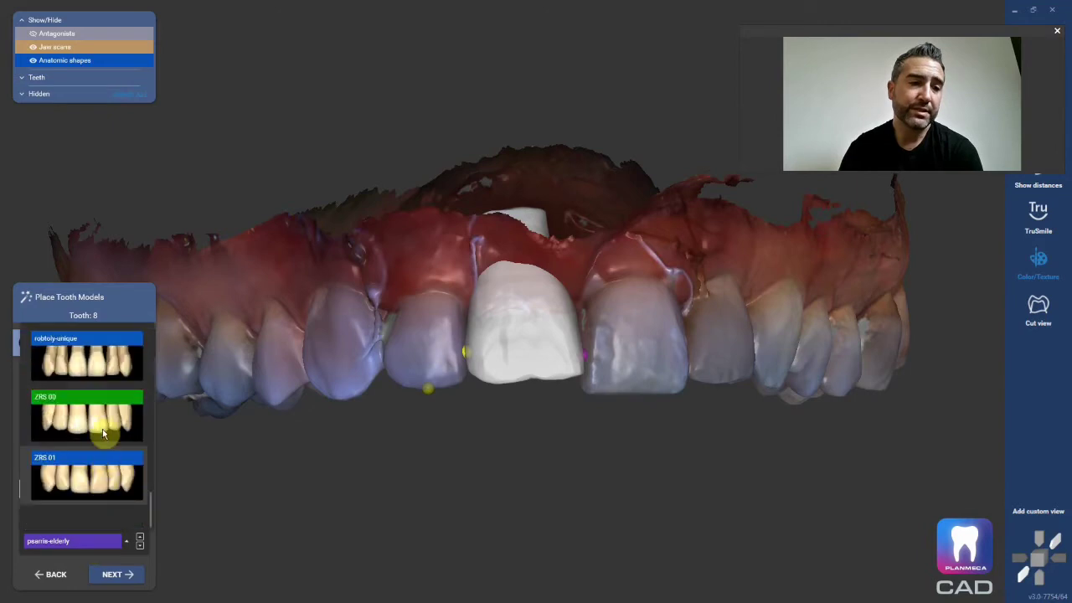
scroll(99, 410, "up", 5)
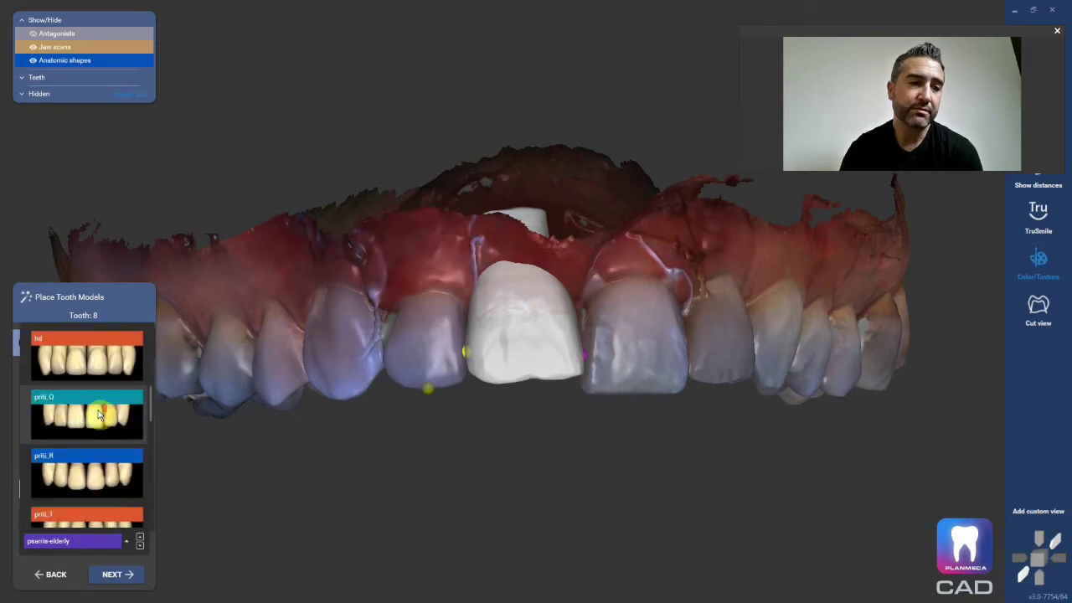
scroll(98, 414, "down", 3)
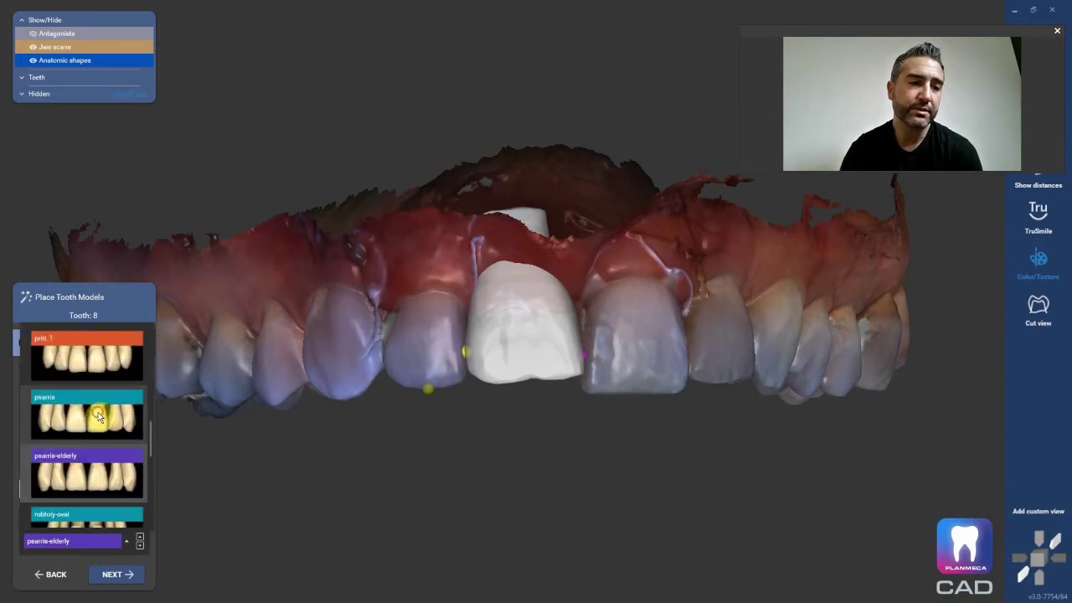
left_click(98, 412)
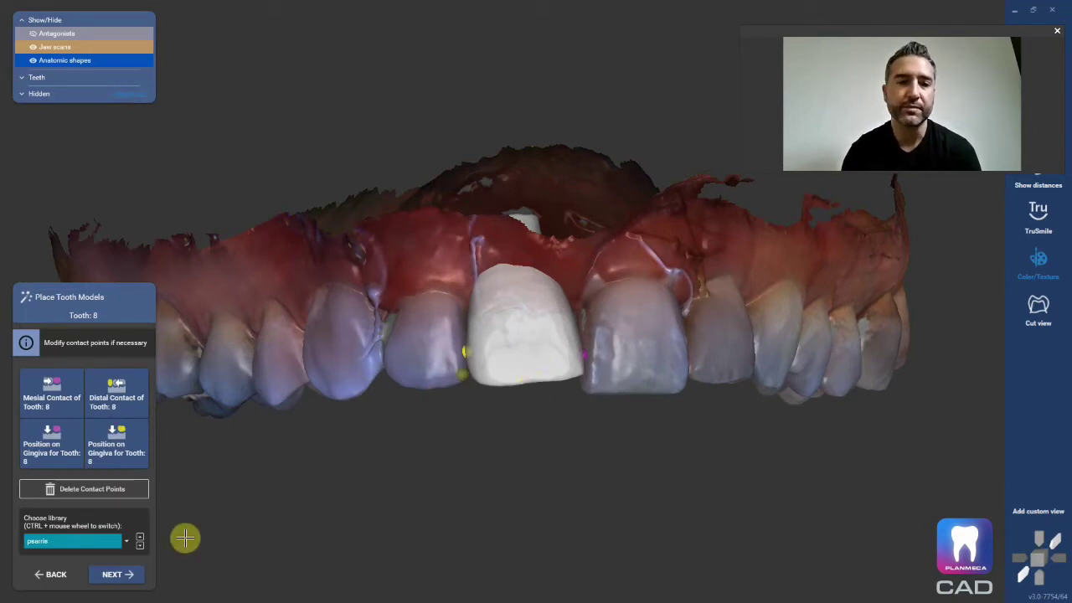
left_click(132, 577)
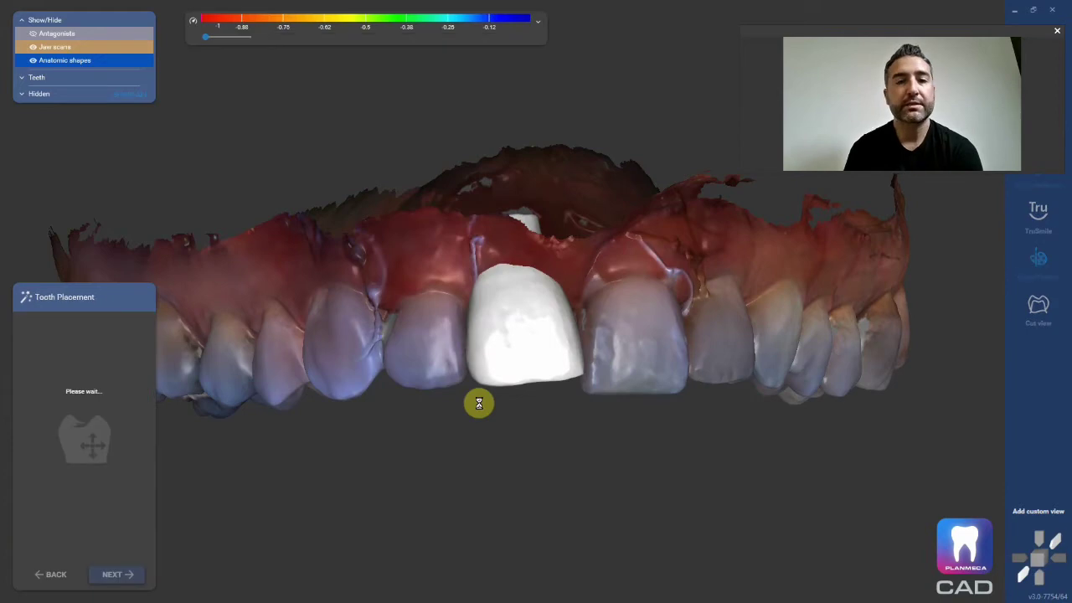
Lower, tilt and shift the tooth 8 crown in the gap from an occlusal view
mouse_move(515, 394)
left_mouse_down()
mouse_move(586, 460)
mouse_move(548, 377)
mouse_move(521, 376)
left_mouse_up()
left_click_drag(560, 450, 498, 236)
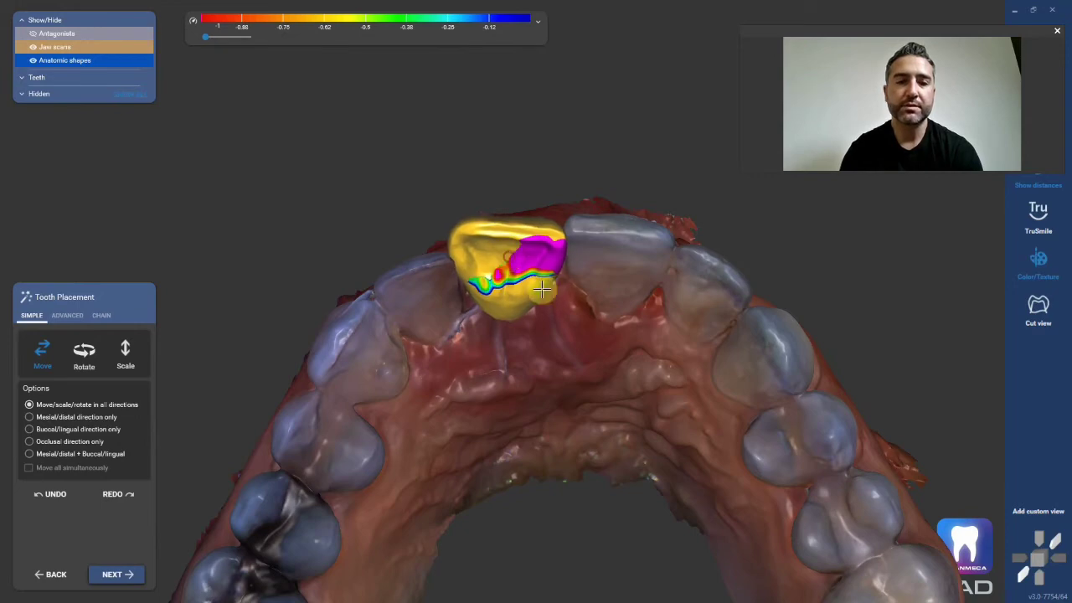
scroll(525, 297, "up", 3)
mouse_move(525, 293)
left_mouse_down()
mouse_move(525, 304)
mouse_move(507, 290)
mouse_move(510, 232)
mouse_move(513, 282)
left_mouse_up()
mouse_move(513, 282)
right_mouse_down()
mouse_move(523, 221)
mouse_move(543, 354)
mouse_move(531, 215)
mouse_move(517, 364)
mouse_move(538, 433)
mouse_move(497, 285)
right_mouse_up()
left_click_drag(402, 191, 444, 197)
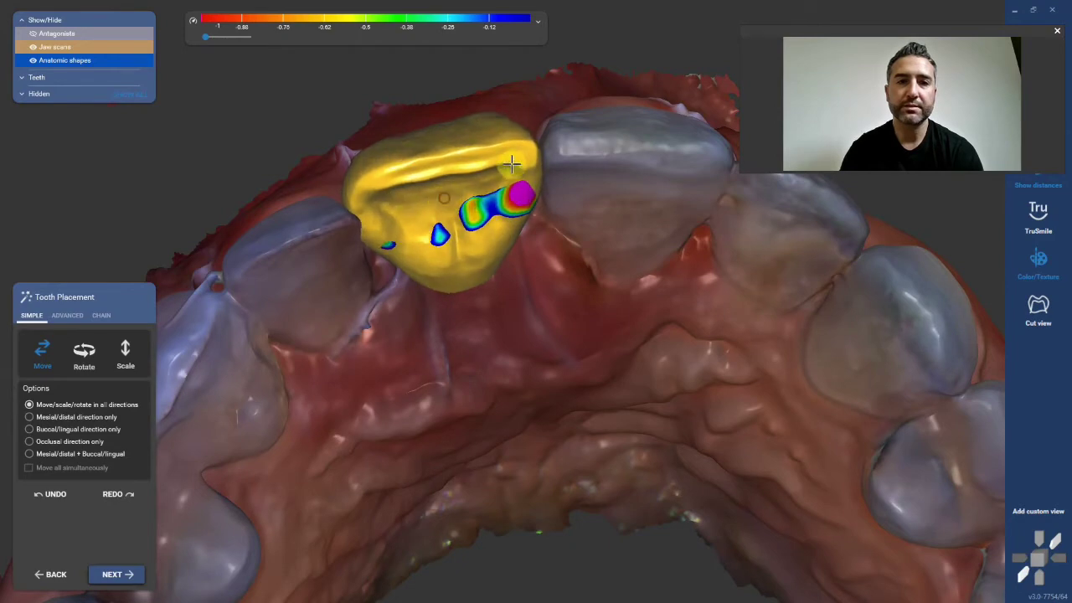
Move the crown slightly down, check it from side and frontal views, and confirm placement
right_click_drag(528, 172, 597, 378)
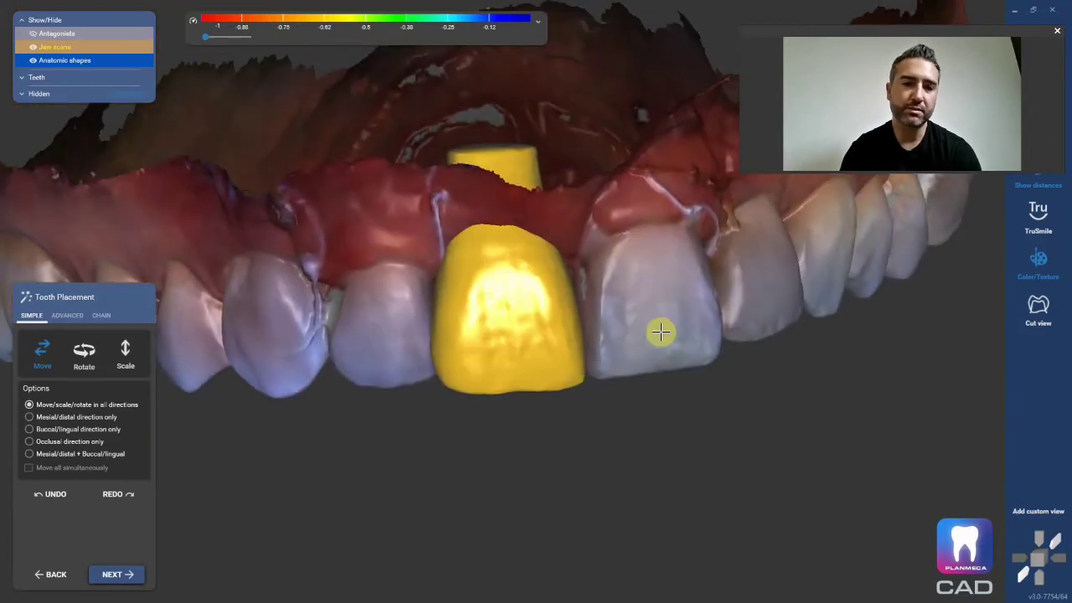
right_click_drag(628, 292, 587, 381)
right_click_drag(562, 294, 562, 294)
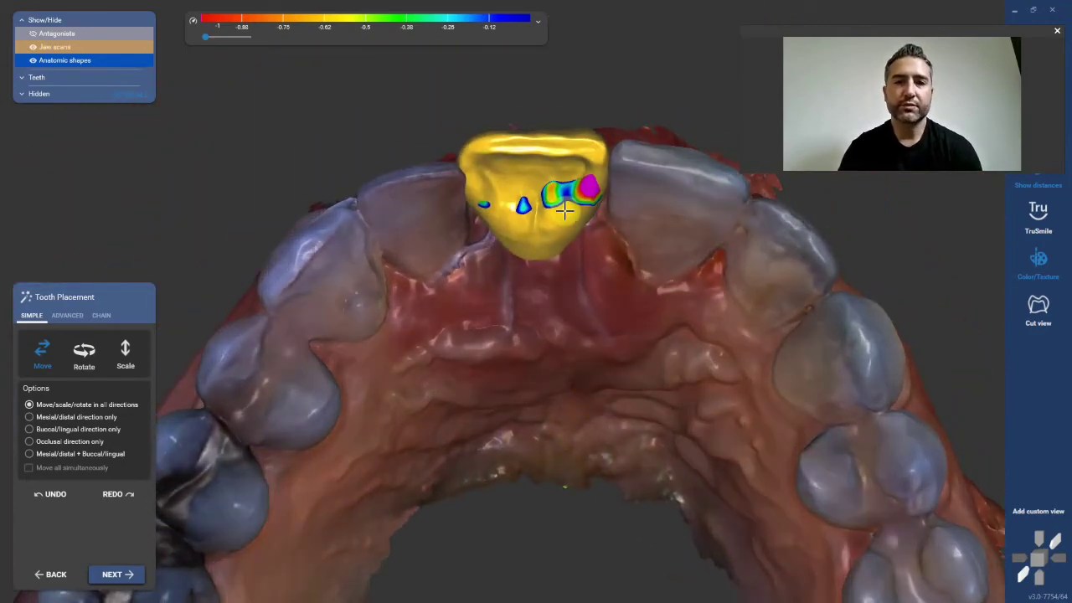
left_click_drag(559, 211, 550, 260)
mouse_move(550, 260)
right_mouse_down()
mouse_move(541, 186)
mouse_move(550, 339)
mouse_move(577, 342)
mouse_move(333, 304)
mouse_move(562, 371)
right_mouse_up()
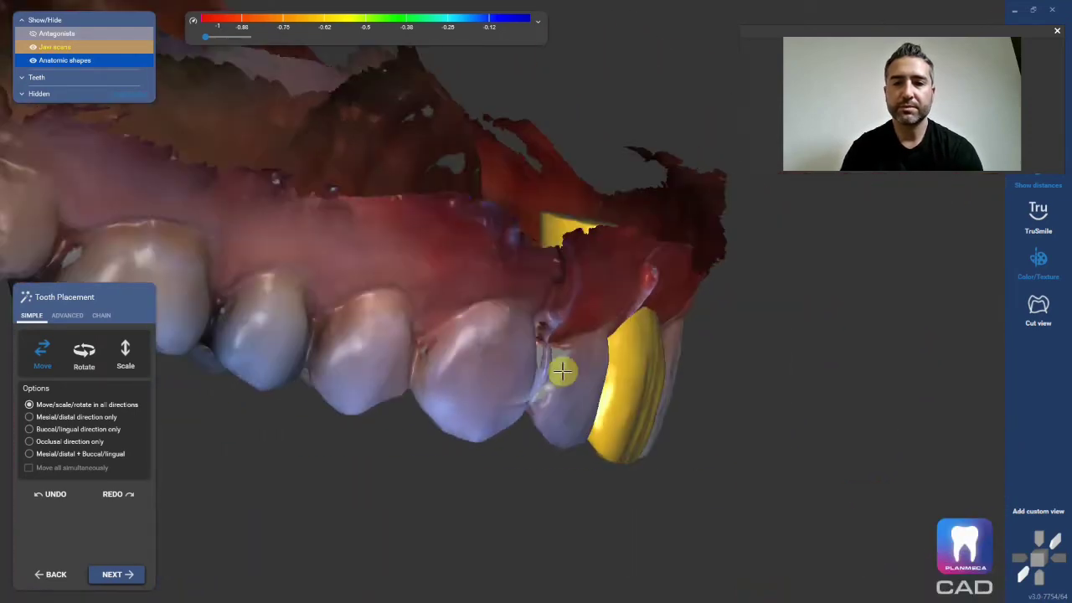
right_click_drag(639, 383, 623, 340)
left_click(117, 574)
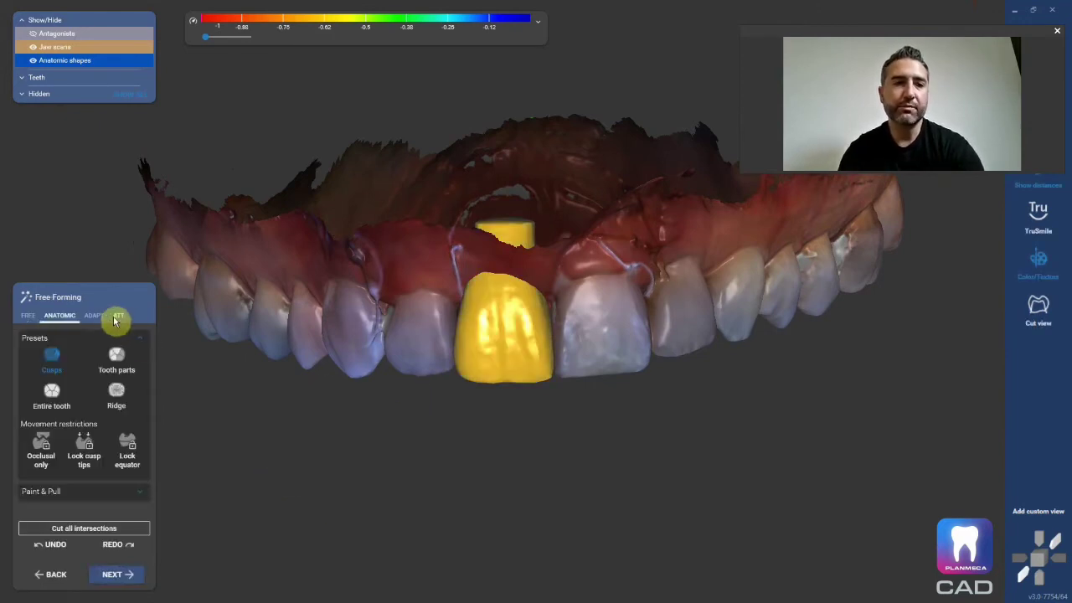
Set adaptation to Approx., hide the jaw scans, and expand the distance colour-scale options
left_click(100, 316)
left_click(128, 346)
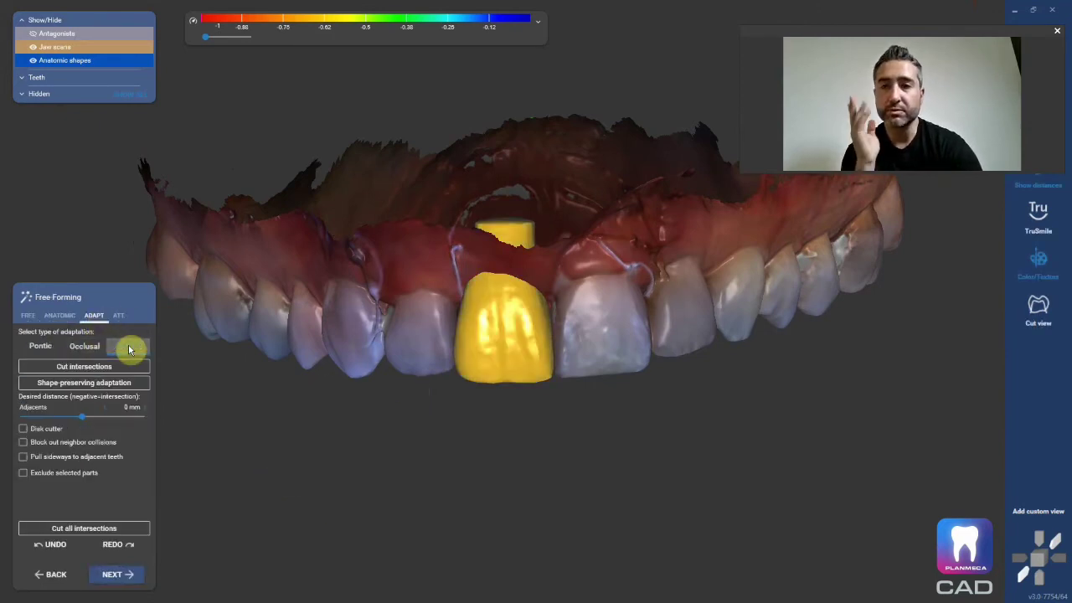
scroll(402, 377, "up", 3)
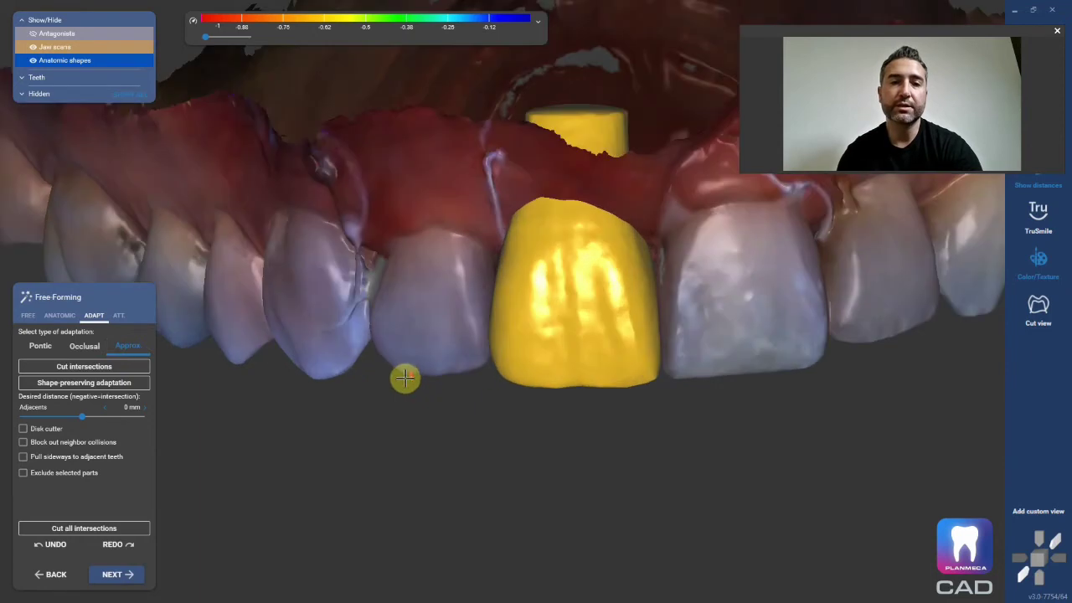
right_click_drag(361, 432, 376, 430)
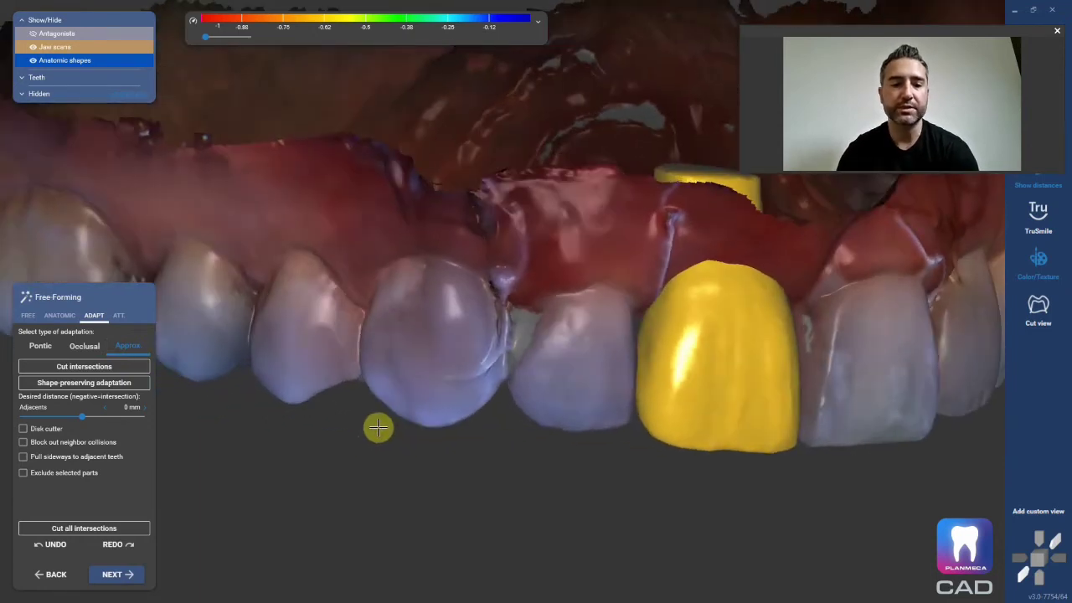
left_click(378, 428)
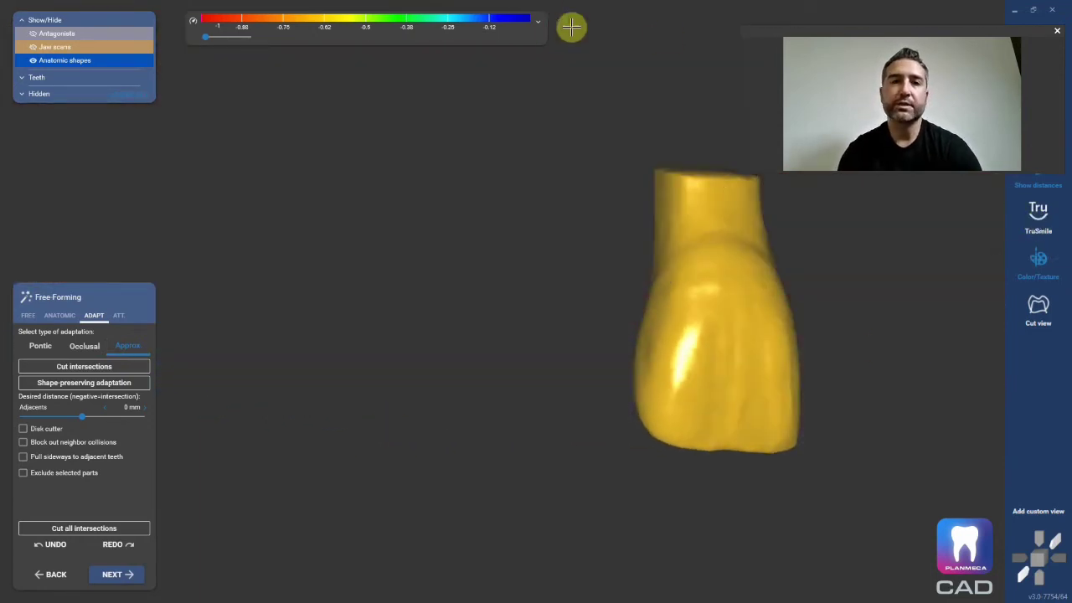
left_click(538, 22)
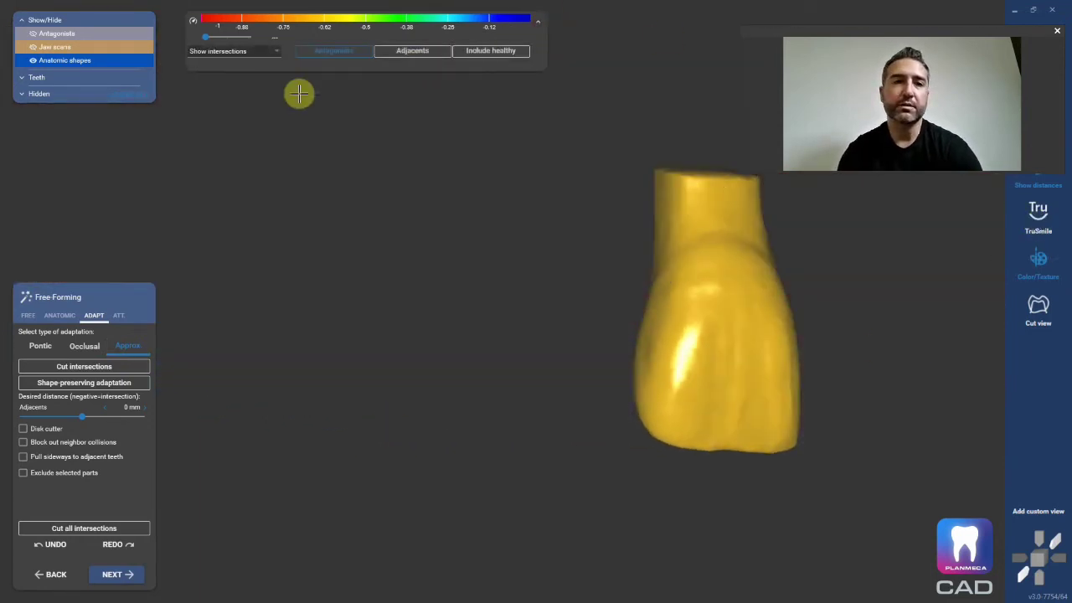
Turn on Adjacents and rotate the crown to inspect its intersection colours
left_click(425, 52)
right_click_drag(443, 77, 327, 228)
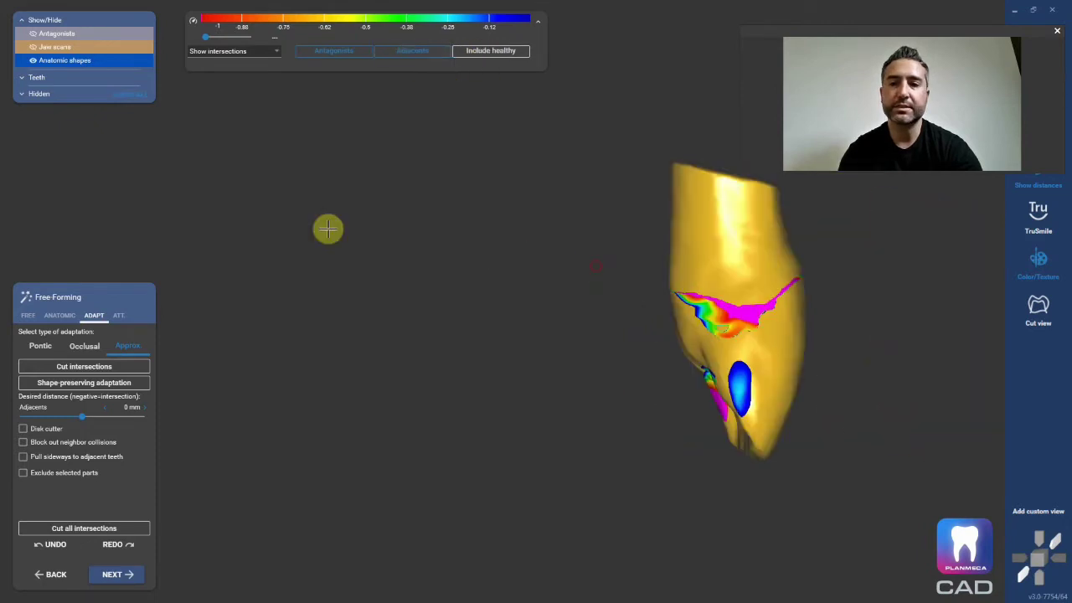
scroll(598, 326, "up", 3)
mouse_move(801, 426)
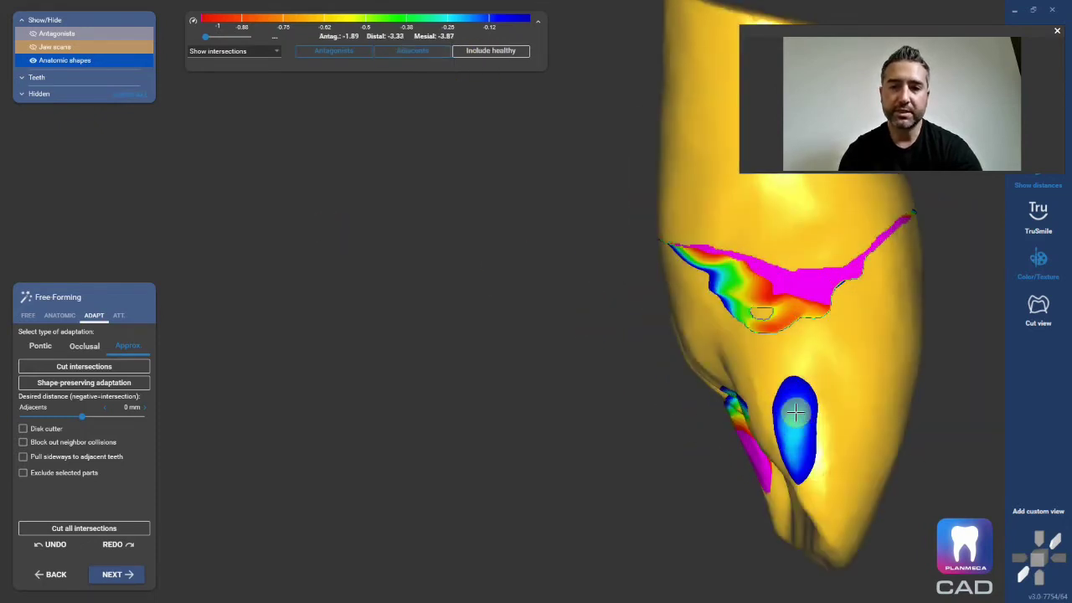
scroll(663, 357, "down", 3)
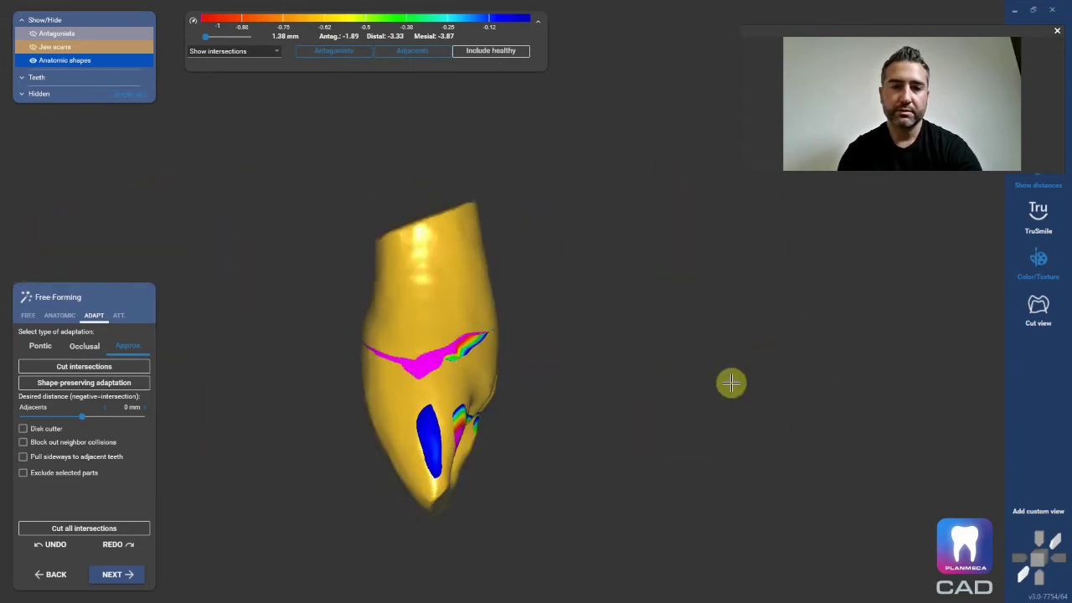
Reshape the crown around the blue contact area with the free-form brush
left_click(29, 315)
mouse_move(426, 448)
left_mouse_down()
mouse_move(438, 484)
mouse_move(276, 443)
left_mouse_up()
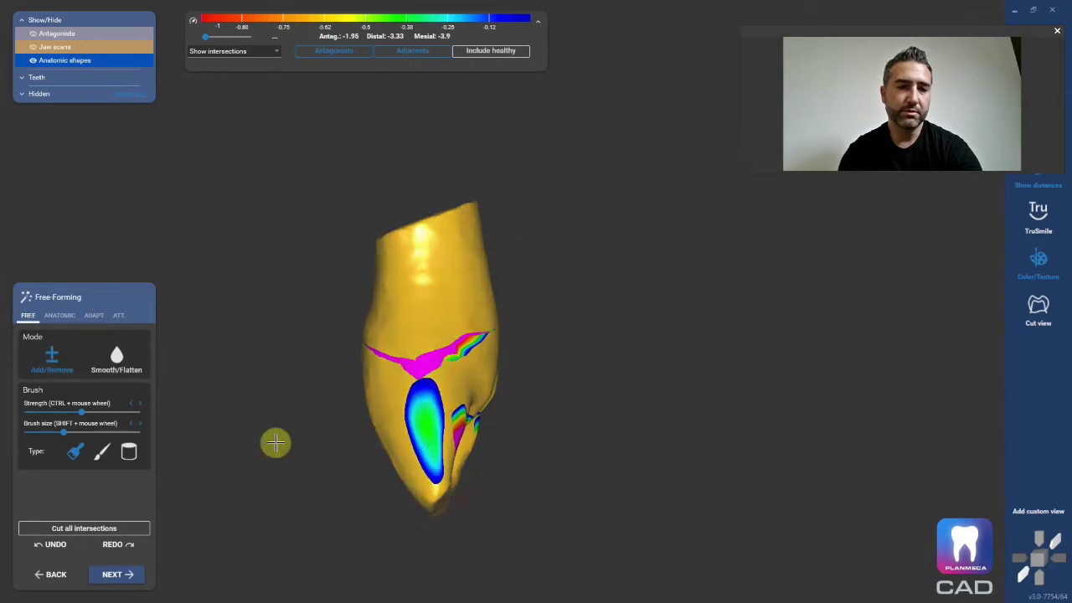
scroll(318, 414, "up", 2)
Cut the crown's intersections with neighbouring teeth and check the pontic adaptation to gingiva
left_click(98, 317)
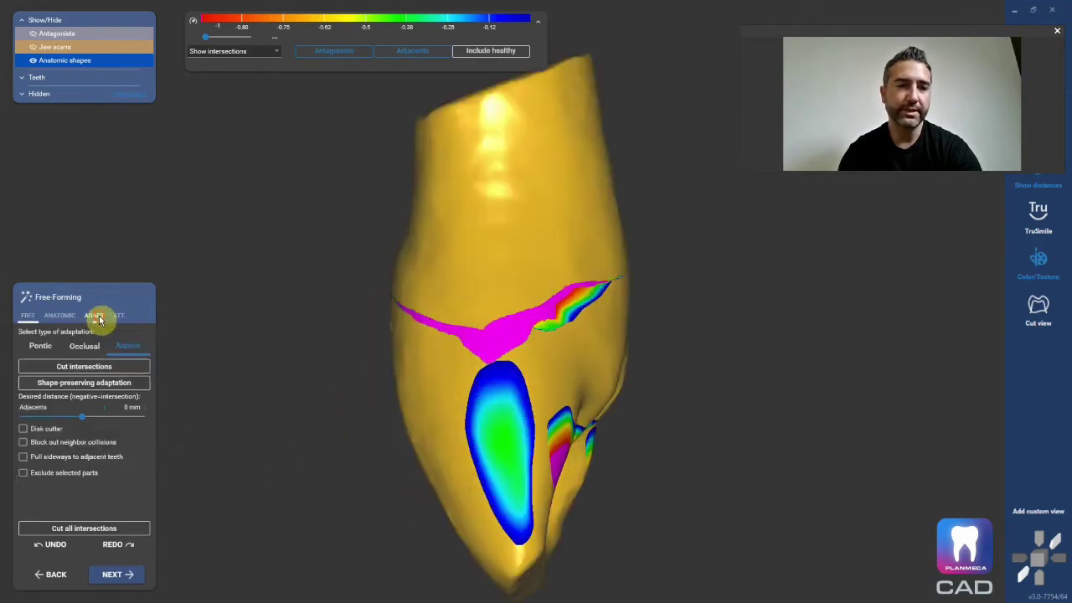
left_click(72, 367)
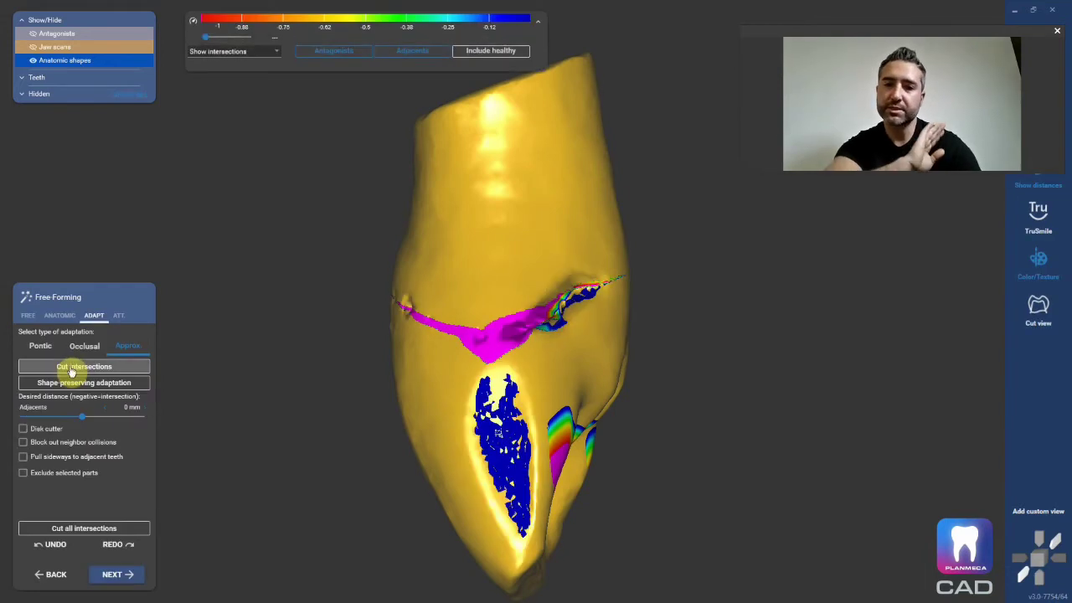
scroll(306, 385, "down", 2)
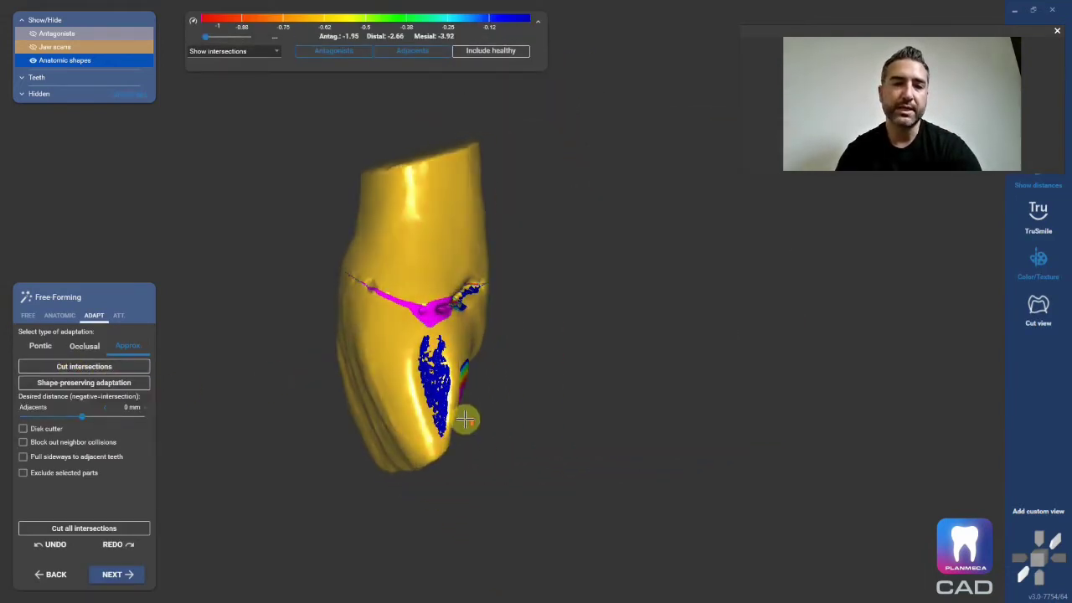
scroll(465, 419, "up", 3)
left_click(40, 345)
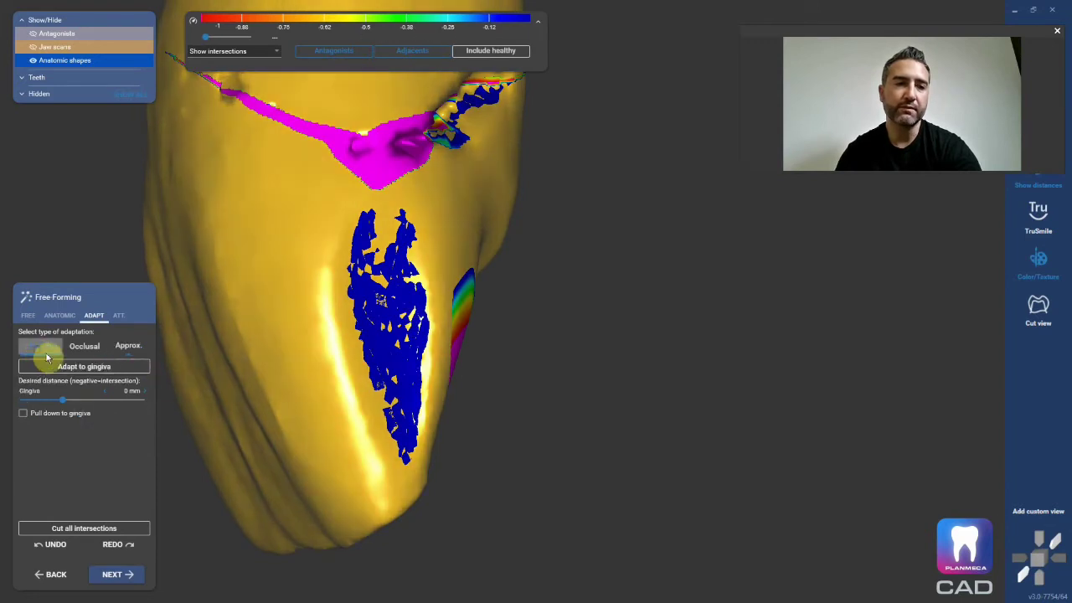
Smooth the cut contact patches on several sides of the crown with Smooth/Flatten
left_click(29, 316)
left_click(112, 359)
mouse_move(443, 251)
left_mouse_down()
mouse_move(461, 311)
mouse_move(444, 419)
mouse_move(314, 417)
mouse_move(312, 300)
left_mouse_up()
right_click_drag(313, 300, 500, 321)
left_click_drag(501, 322, 512, 324)
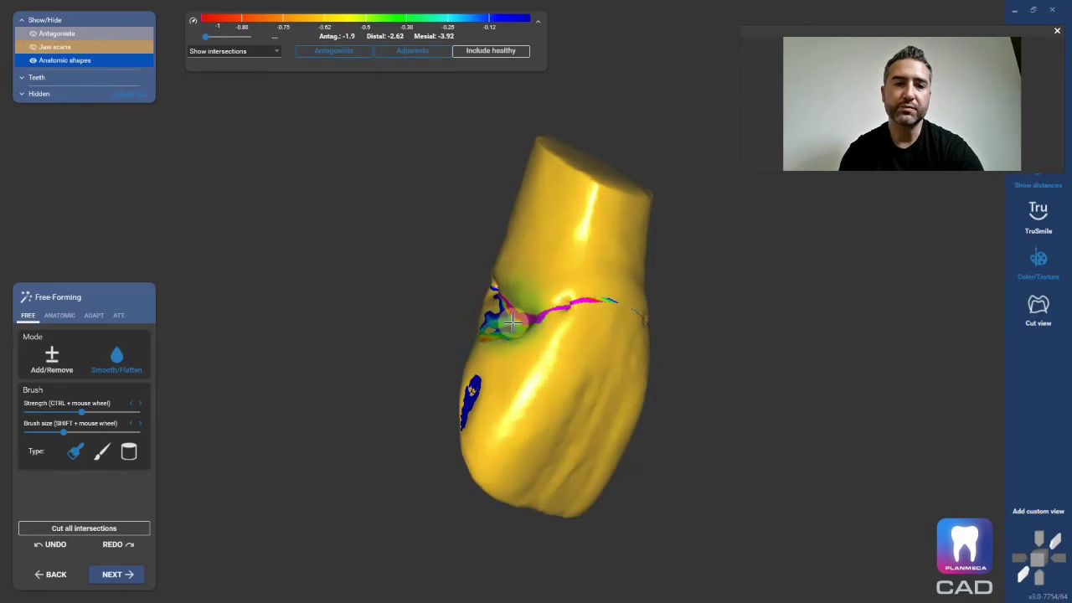
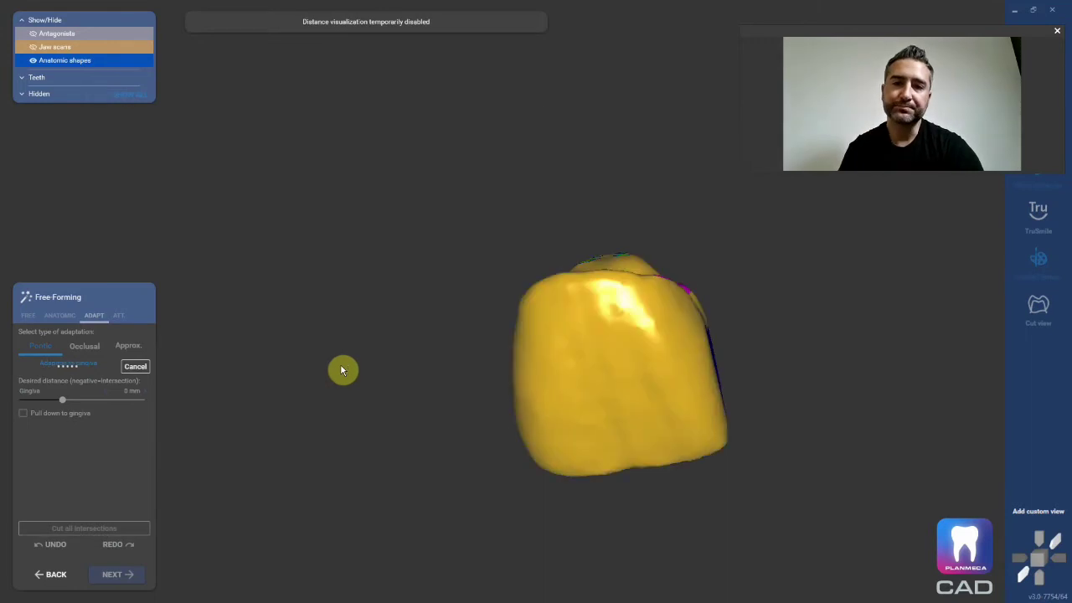
Exclude healthy teeth from the distances and colour the crown by contacts
left_click_drag(390, 366, 237, 382)
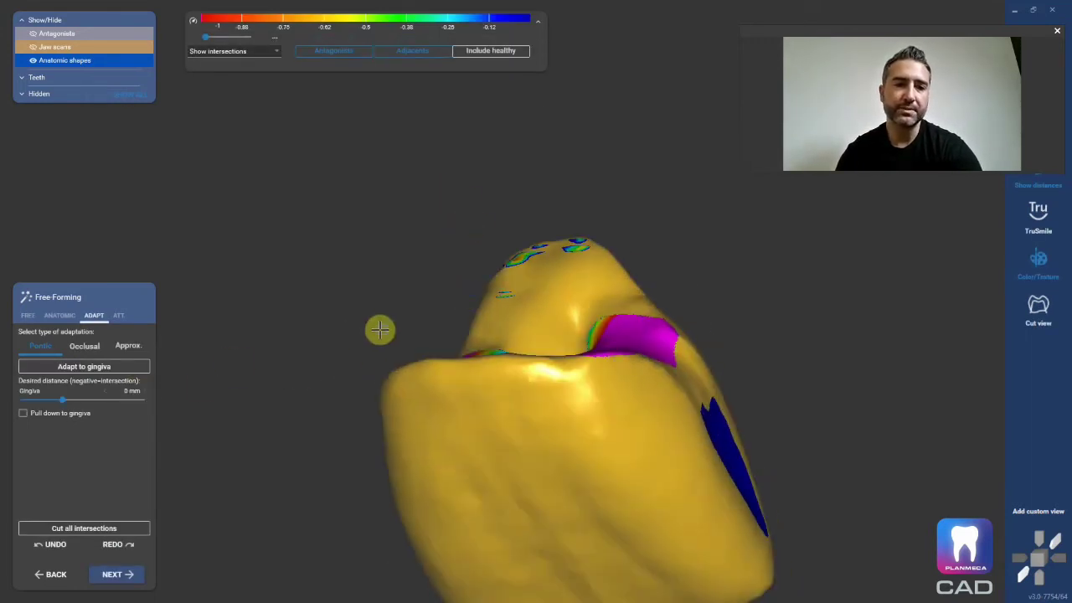
left_click_drag(380, 329, 623, 344)
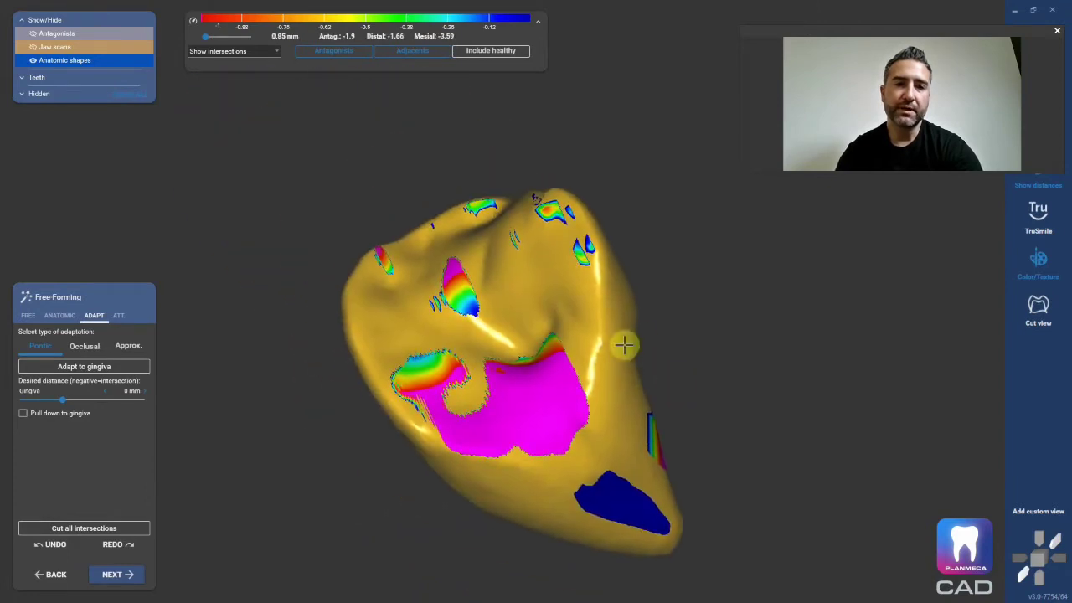
left_click(493, 53)
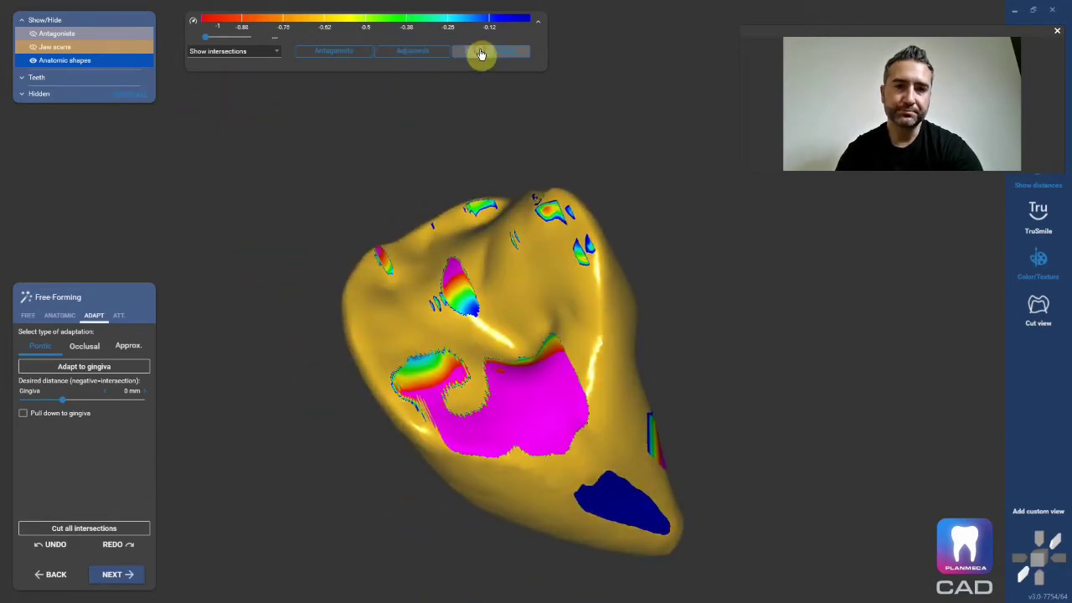
left_click(249, 54)
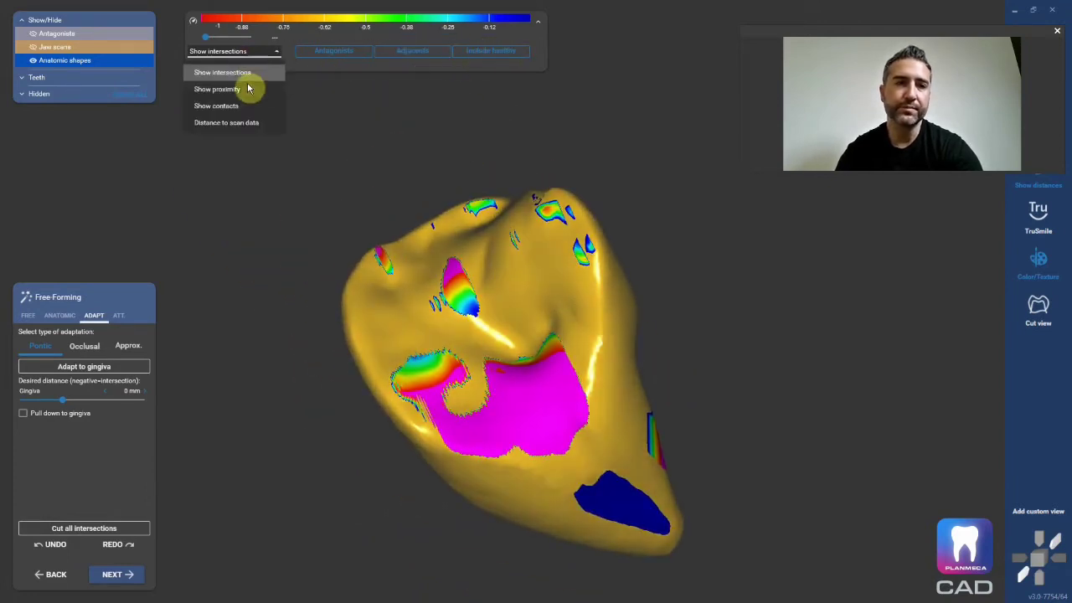
left_click(240, 107)
Toggle the map to intersections and back to Show contacts, then re-adapt the base to the gingiva
left_click_drag(435, 276, 436, 218)
left_click(278, 53)
left_click(260, 73)
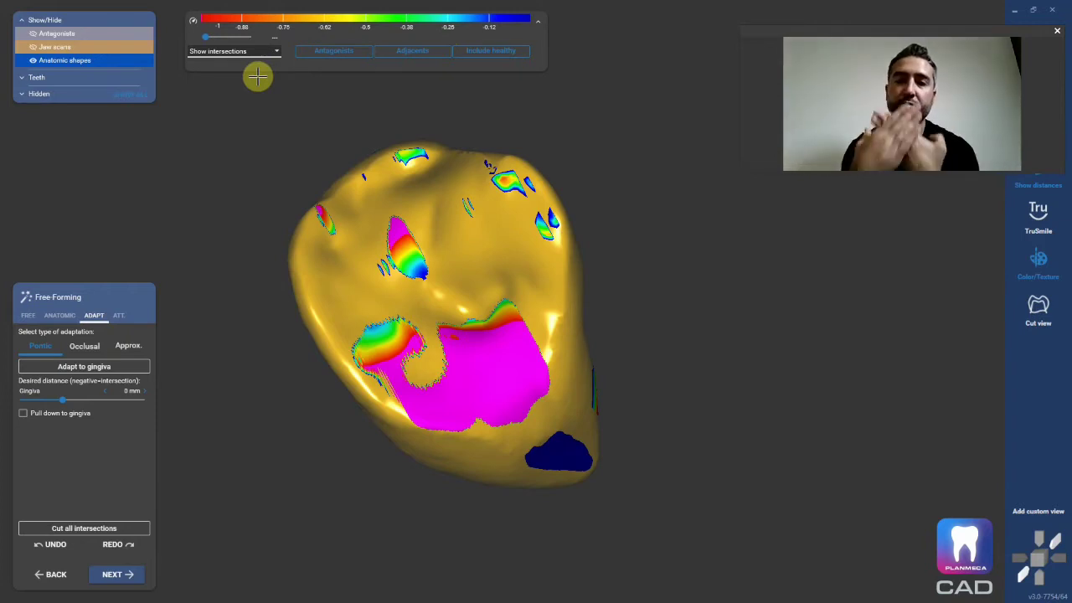
left_click(239, 52)
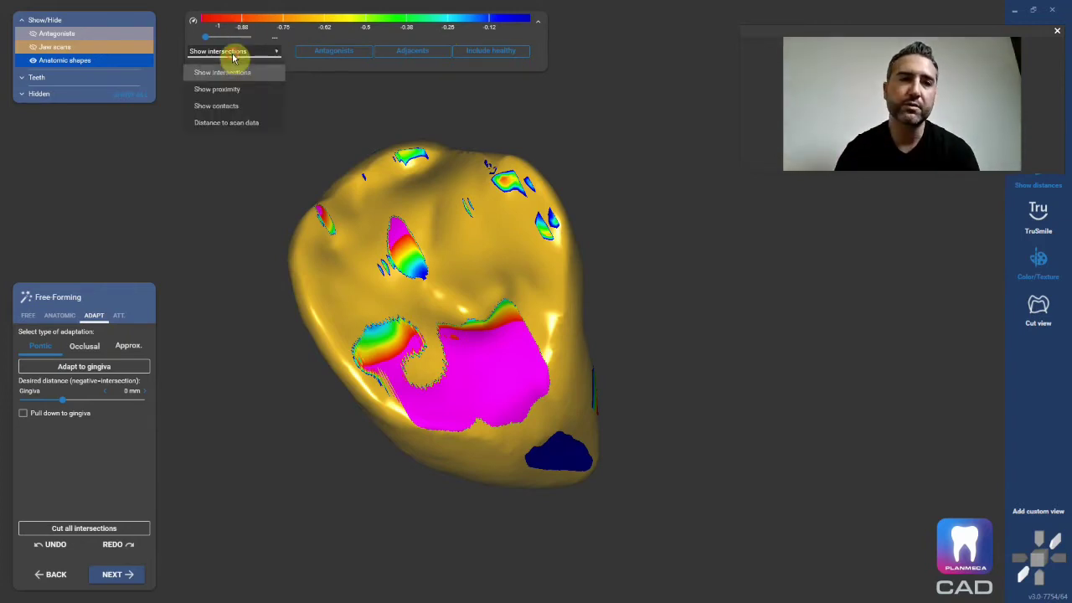
left_click(229, 102)
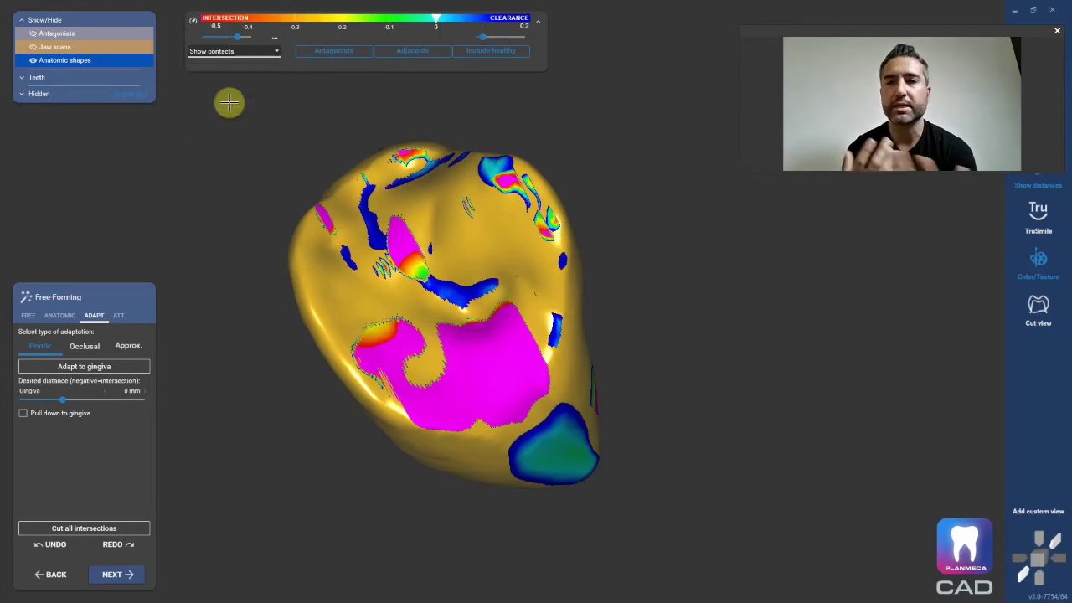
left_click(57, 366)
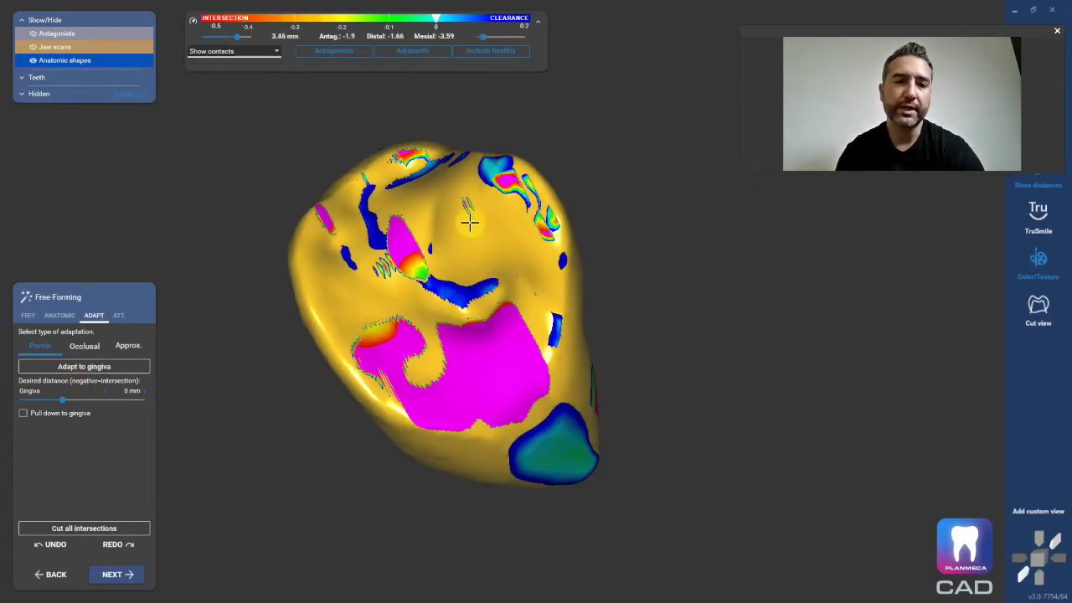
left_click(28, 314)
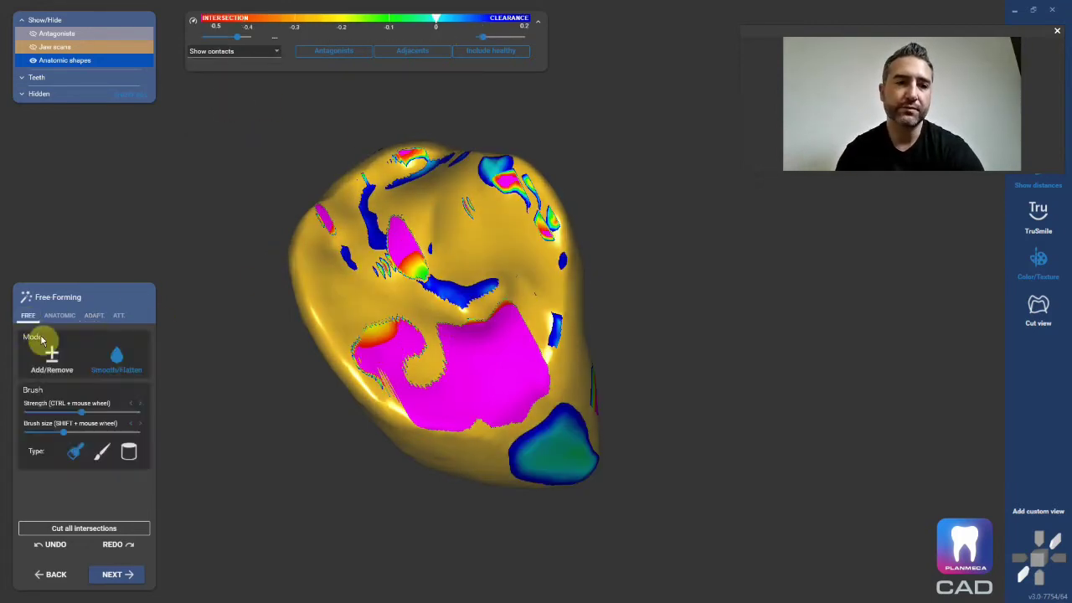
Switch the sculpting brush to Smooth/Flatten after a first stroke on the crown's top
left_click_drag(419, 239, 490, 232)
left_click(118, 358)
right_click_drag(487, 226, 164, 95)
scroll(441, 275, "up", 5)
Lower the Antagonists and Jaw scans opacity so the crown shows through
left_click(66, 36)
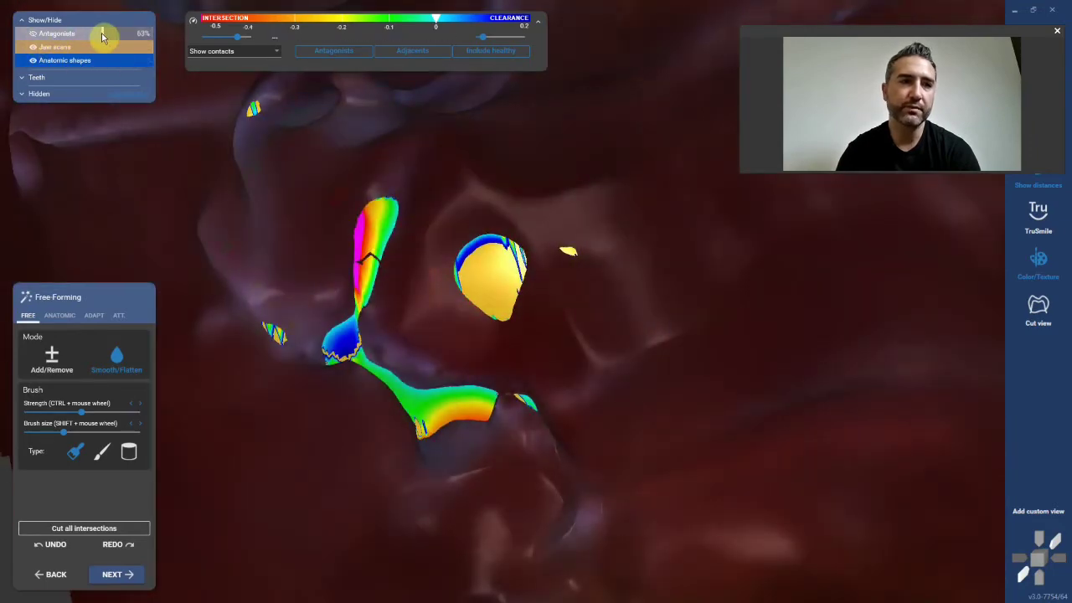
left_click(139, 39)
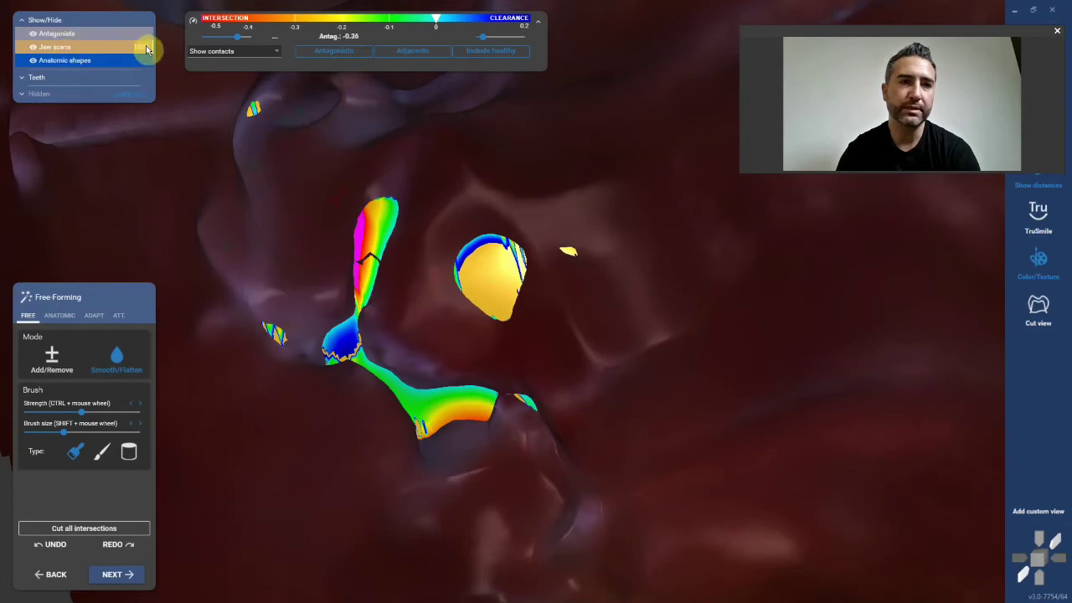
left_click_drag(151, 49, 108, 55)
right_click_drag(360, 268, 452, 246)
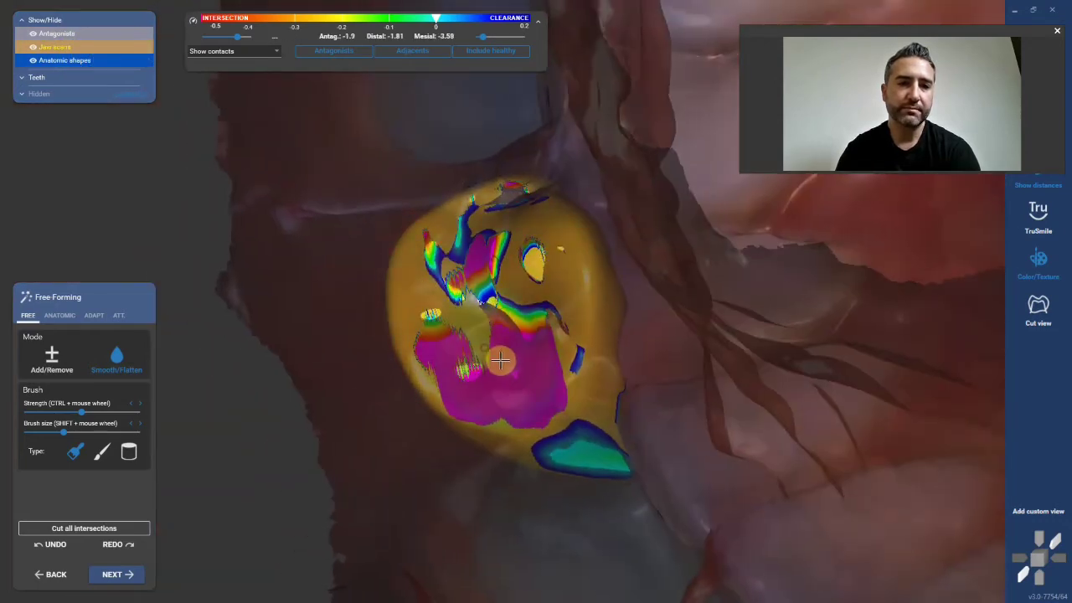
right_click_drag(510, 361, 522, 357)
scroll(475, 158, "up", 2)
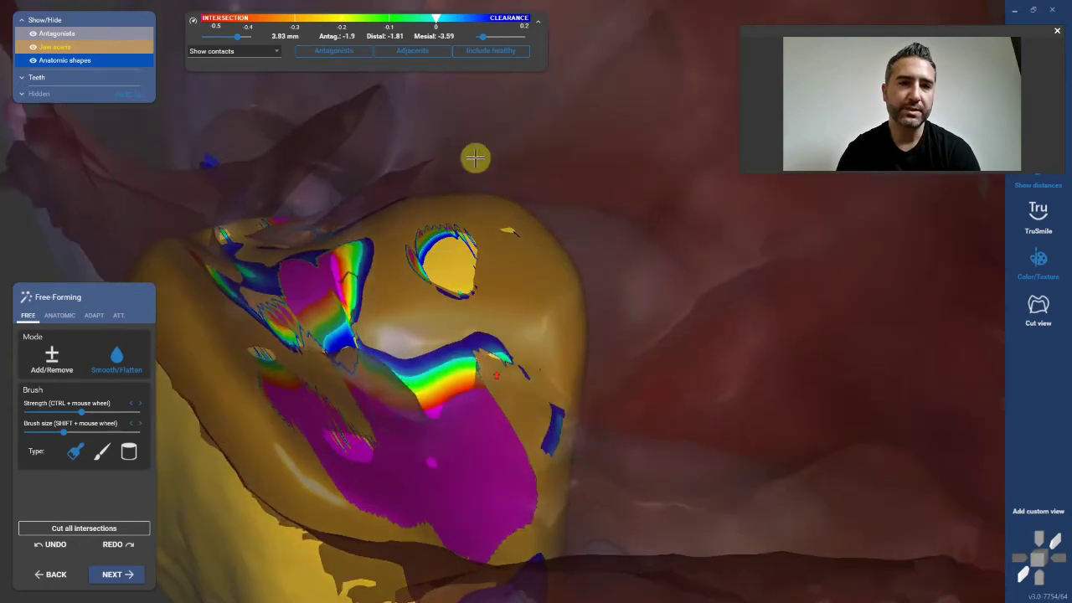
right_click_drag(335, 88, 476, 255)
right_click_drag(528, 220, 514, 213)
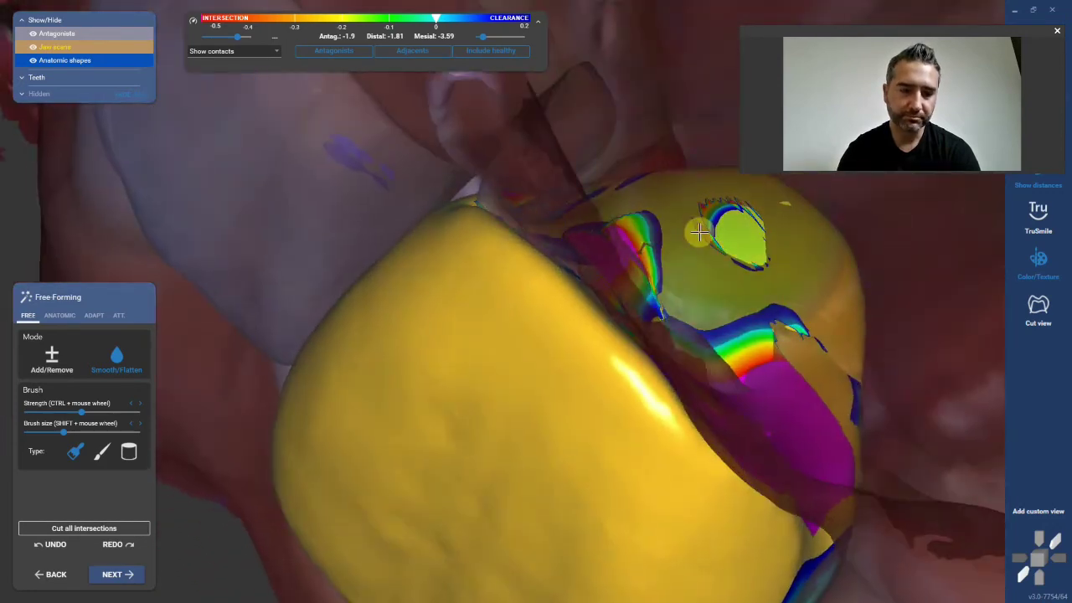
Smooth away the contact spots on the crown's side
left_click_drag(699, 232, 768, 270)
mouse_move(768, 271)
right_mouse_down()
mouse_move(747, 270)
mouse_move(631, 347)
mouse_move(677, 290)
right_mouse_up()
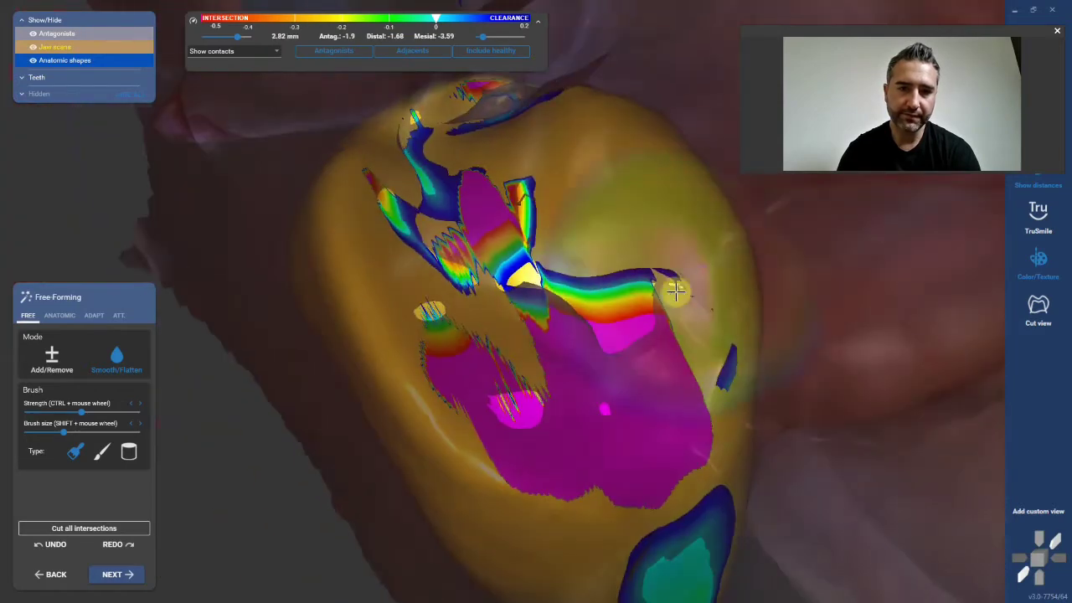
right_click_drag(498, 322, 551, 312)
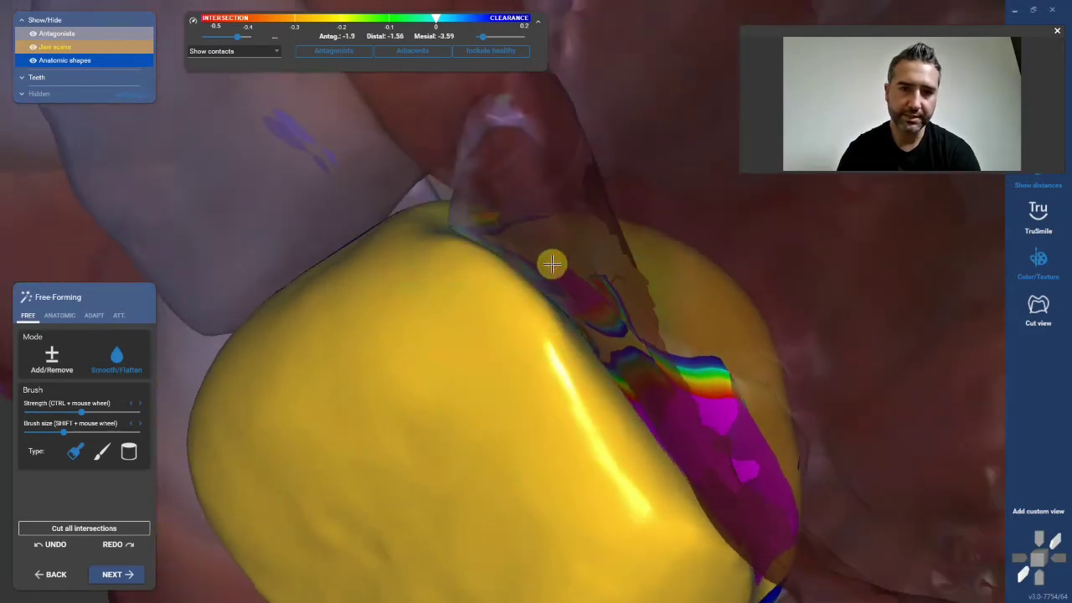
right_click_drag(550, 265, 683, 382)
scroll(619, 311, "up", 5)
scroll(538, 339, "down", 5)
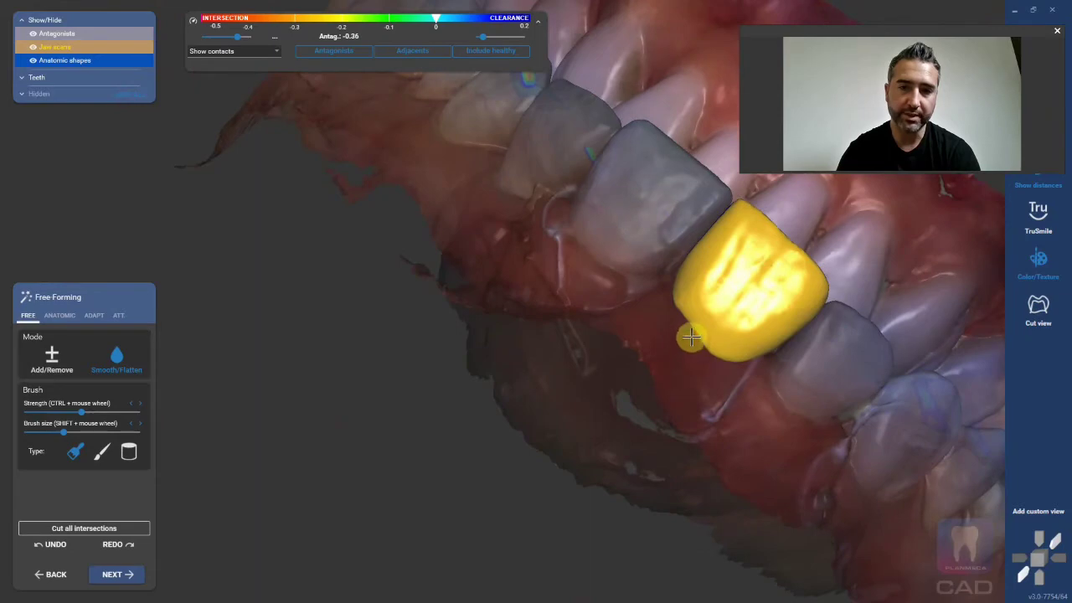
Select the Add/Remove brush and review the arch from above and the side
left_click(54, 358)
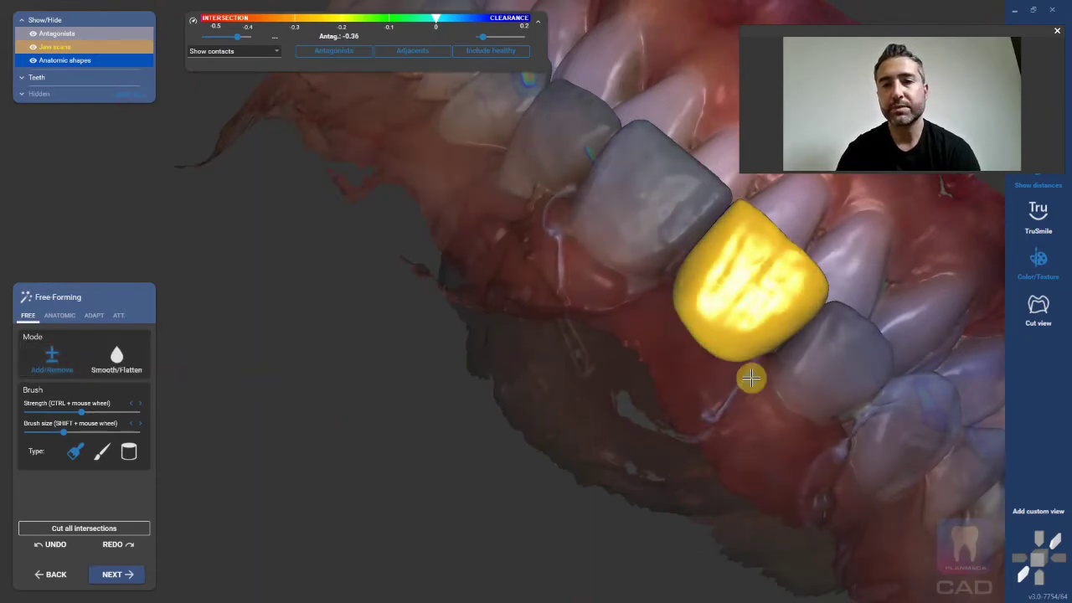
right_click_drag(752, 379, 694, 455)
scroll(582, 411, "up", 6)
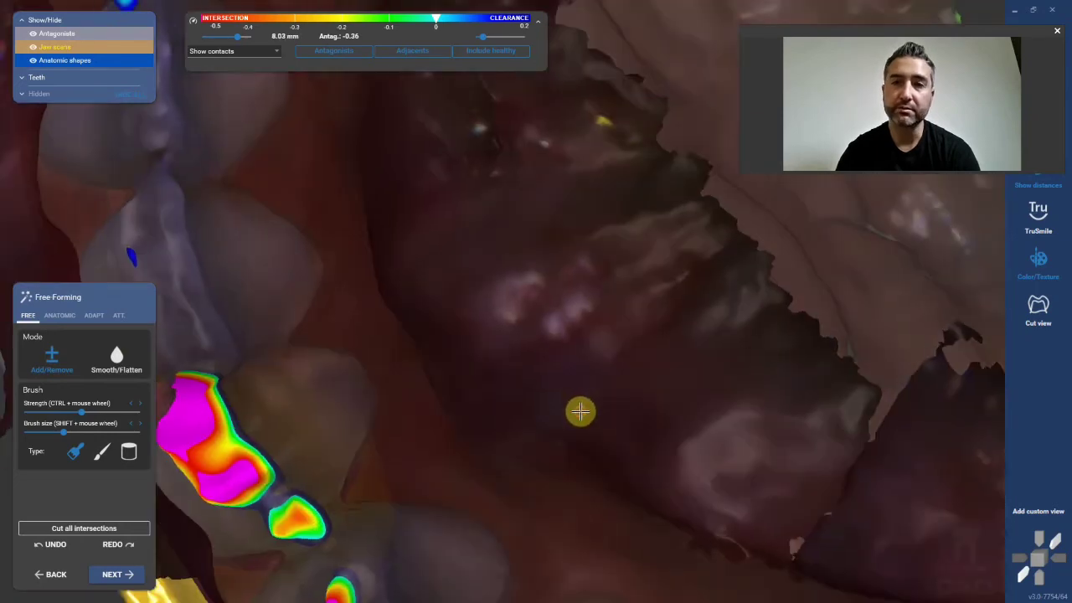
right_click_drag(581, 411, 637, 263)
scroll(744, 411, "down", 5)
scroll(788, 423, "up", 5)
scroll(622, 317, "up", 3)
scroll(603, 318, "up", 3)
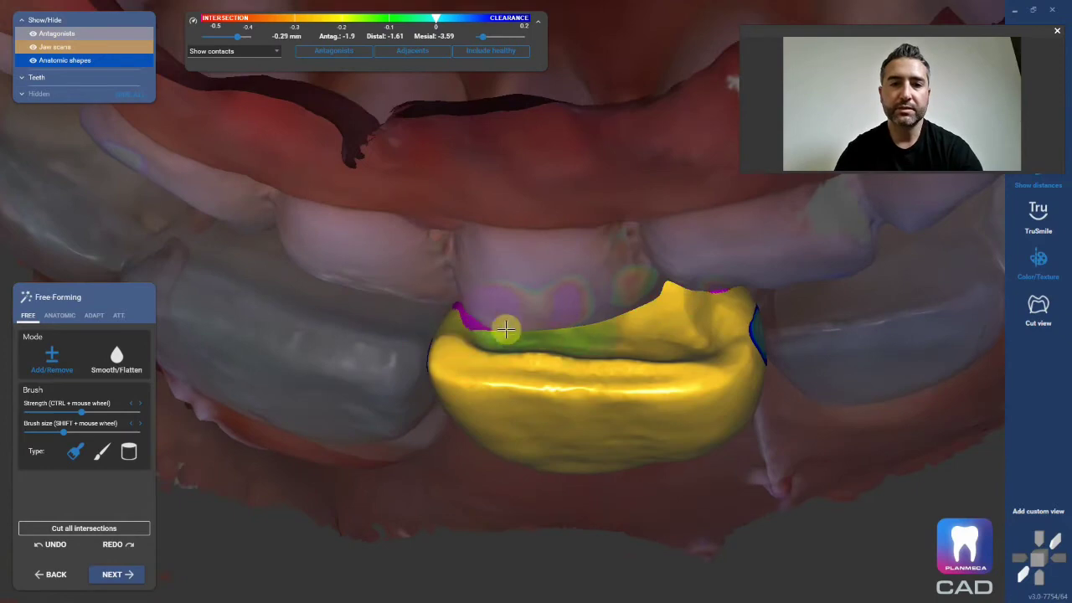
right_click_drag(505, 329, 534, 307)
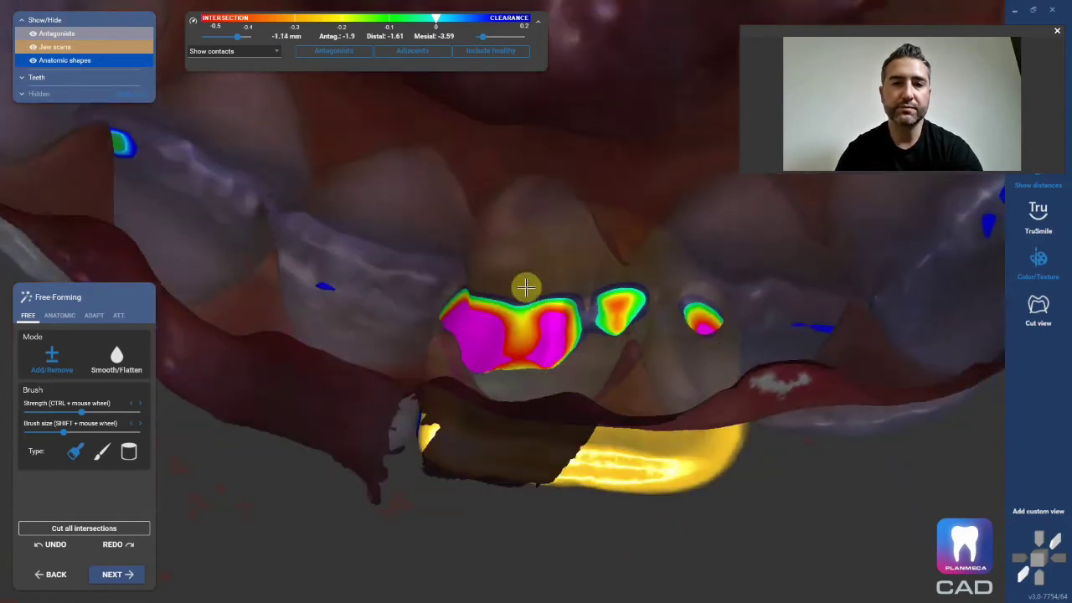
Adapt the crown occlusally and cut its intersections with the opposing teeth
left_click(97, 317)
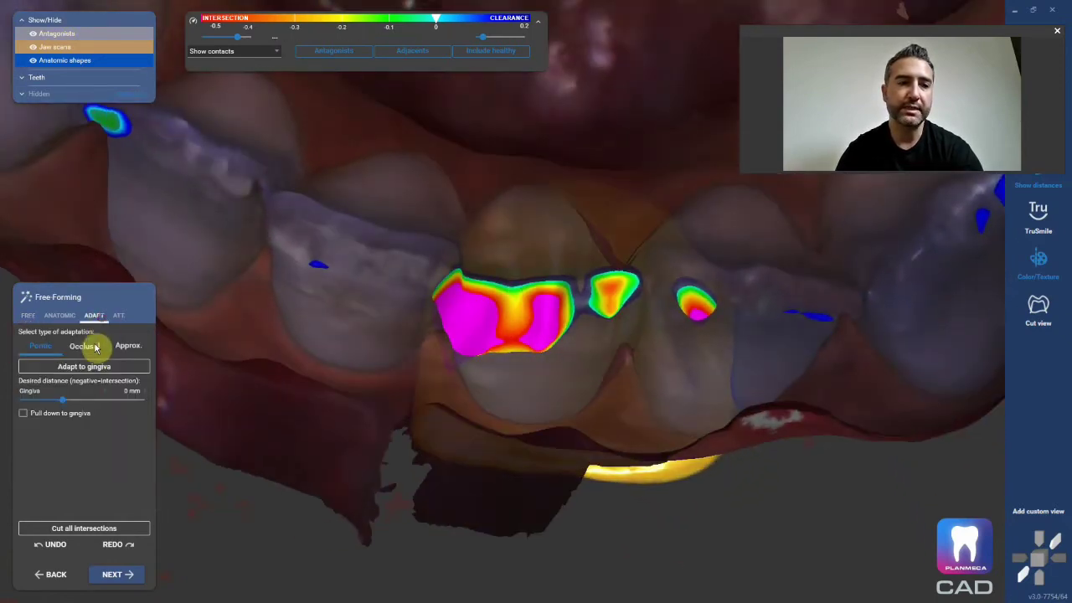
left_click(88, 346)
left_click(92, 367)
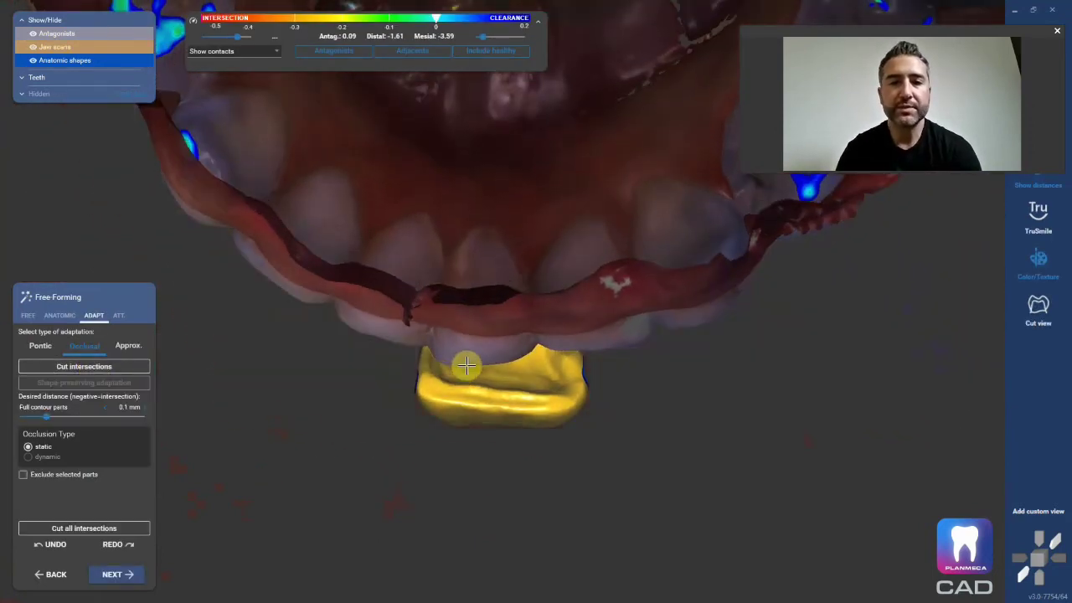
scroll(502, 362, "up", 5)
right_click_drag(508, 350, 541, 312)
right_click_drag(395, 283, 360, 279)
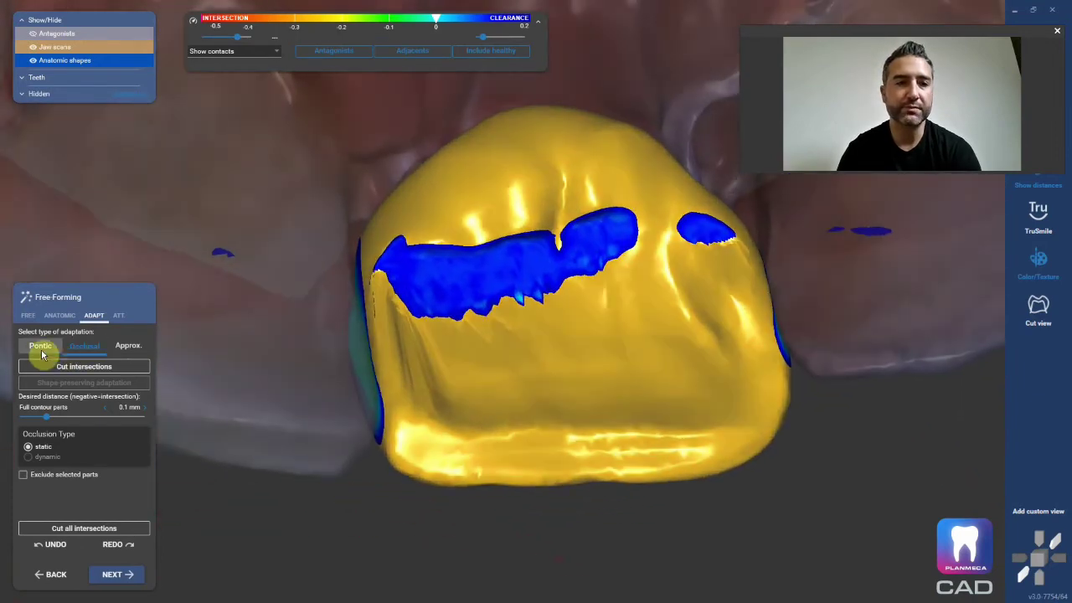
Brush down the crown's top with Add/Remove to reduce the remaining intersections
left_click(28, 316)
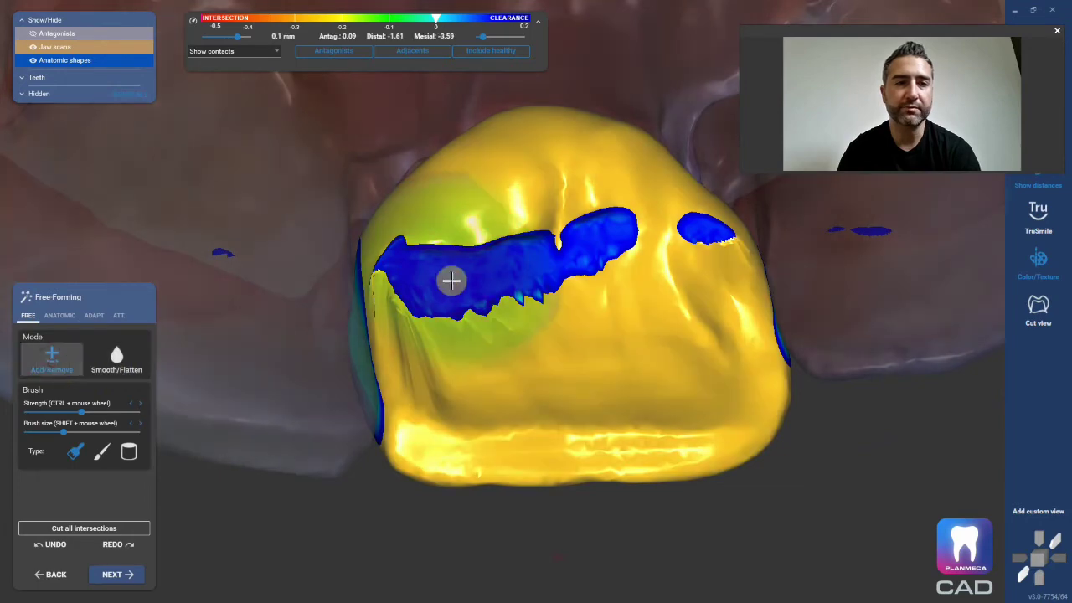
mouse_move(451, 281)
left_mouse_down()
mouse_move(602, 230)
mouse_move(712, 249)
mouse_move(418, 297)
mouse_move(448, 211)
left_mouse_up()
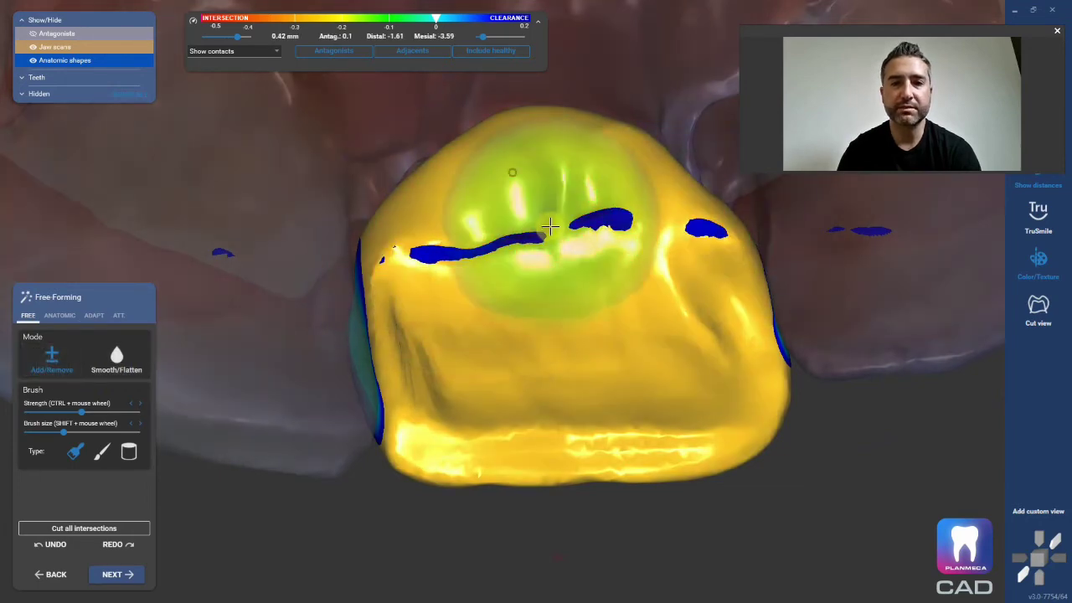
scroll(582, 383, "down", 3)
right_click_drag(582, 383, 555, 343)
mouse_move(555, 342)
left_mouse_down()
mouse_move(510, 270)
mouse_move(541, 382)
left_mouse_up()
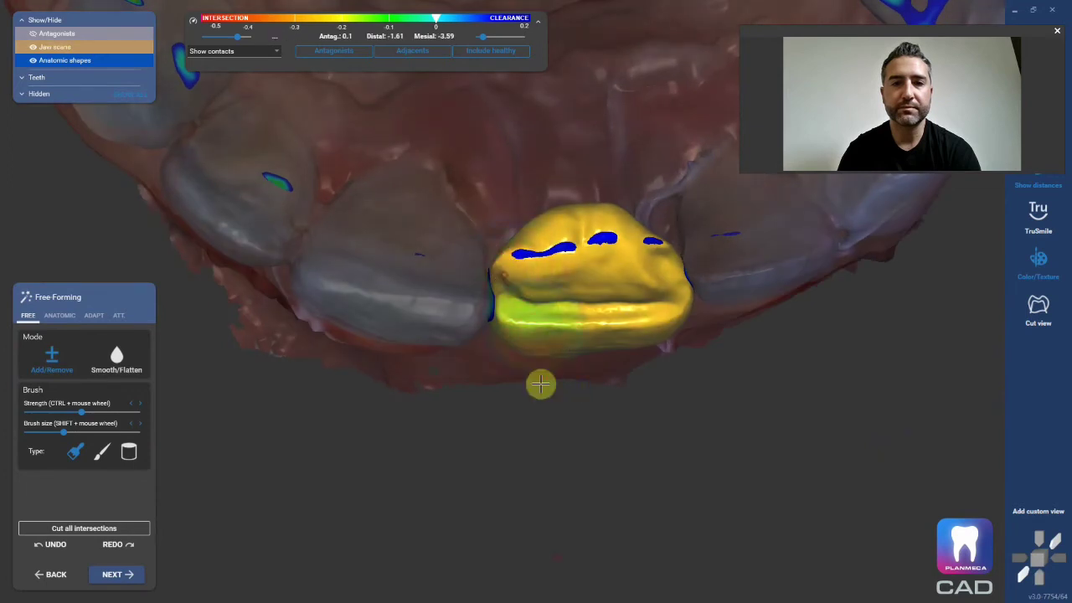
scroll(570, 427, "down", 3)
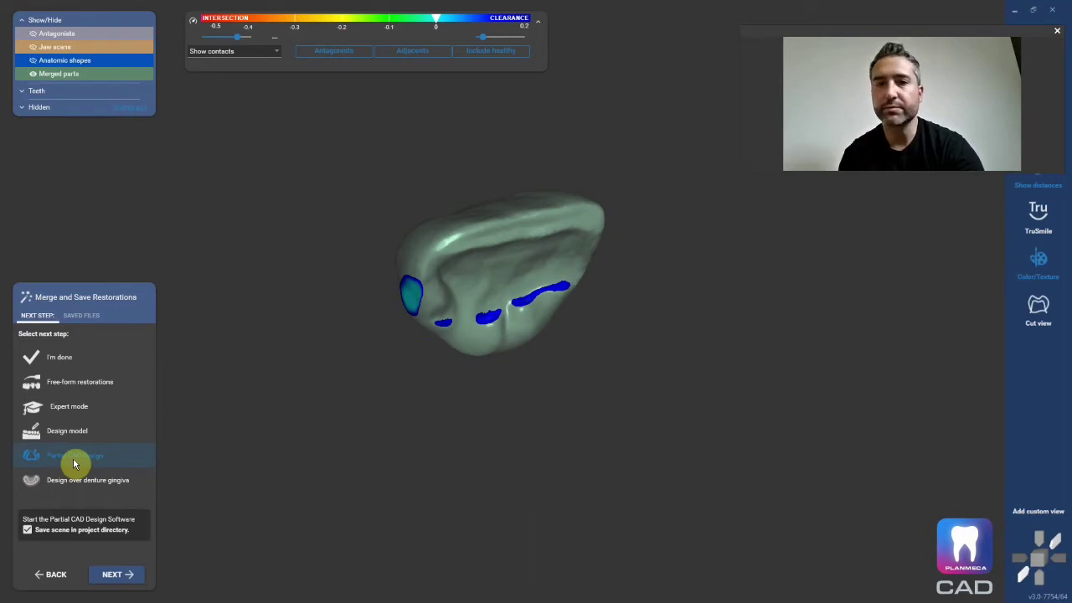
Advance to the waxup bottom step, raise jaw scan opacity and turn off its colour texture
left_click(122, 582)
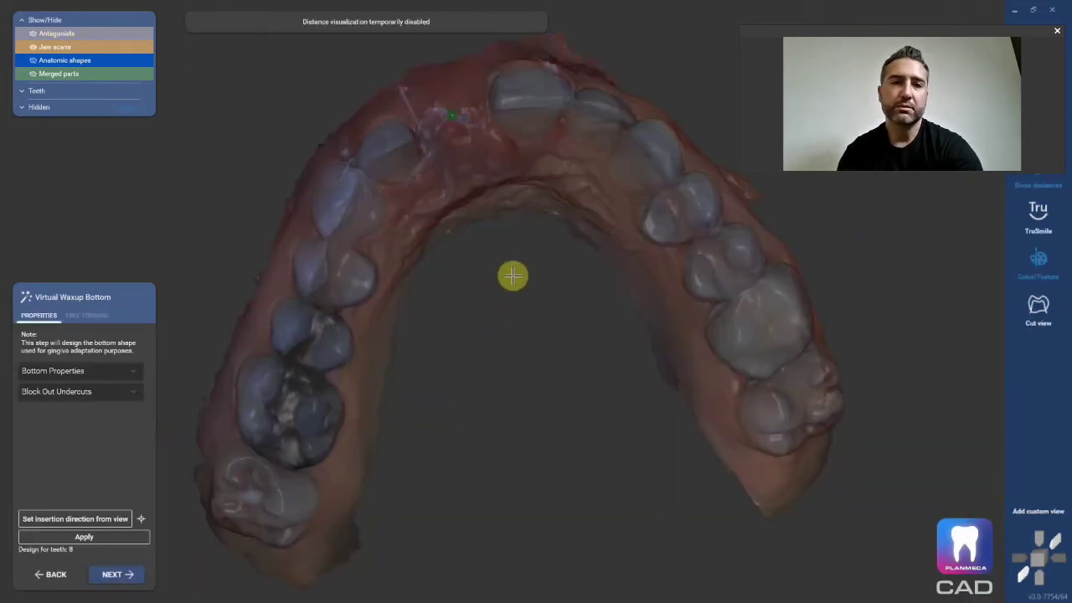
middle_click_drag(513, 277, 552, 391)
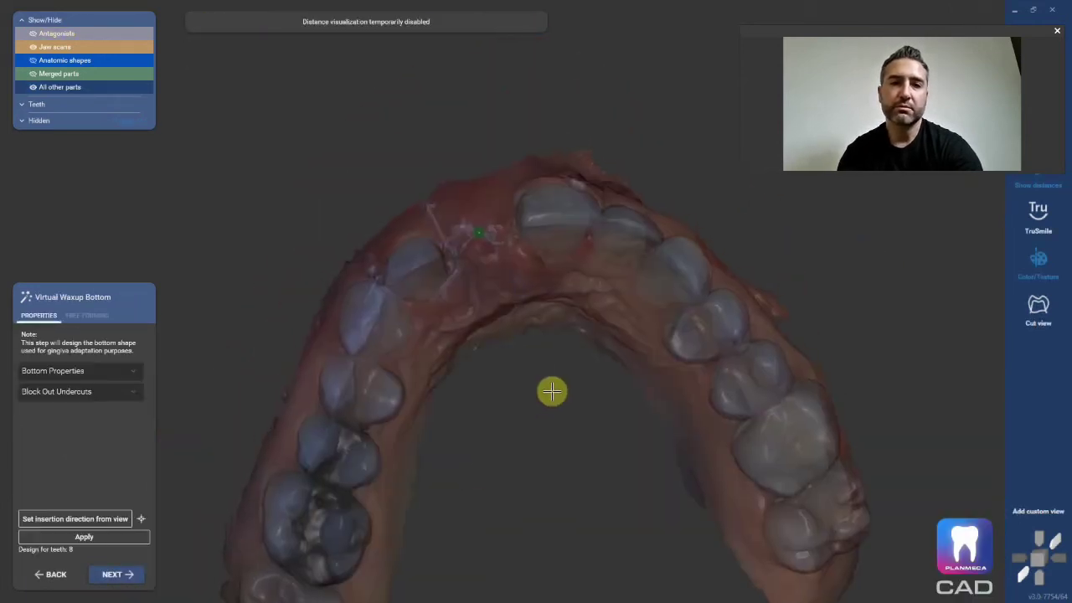
left_click_drag(104, 53, 258, 70)
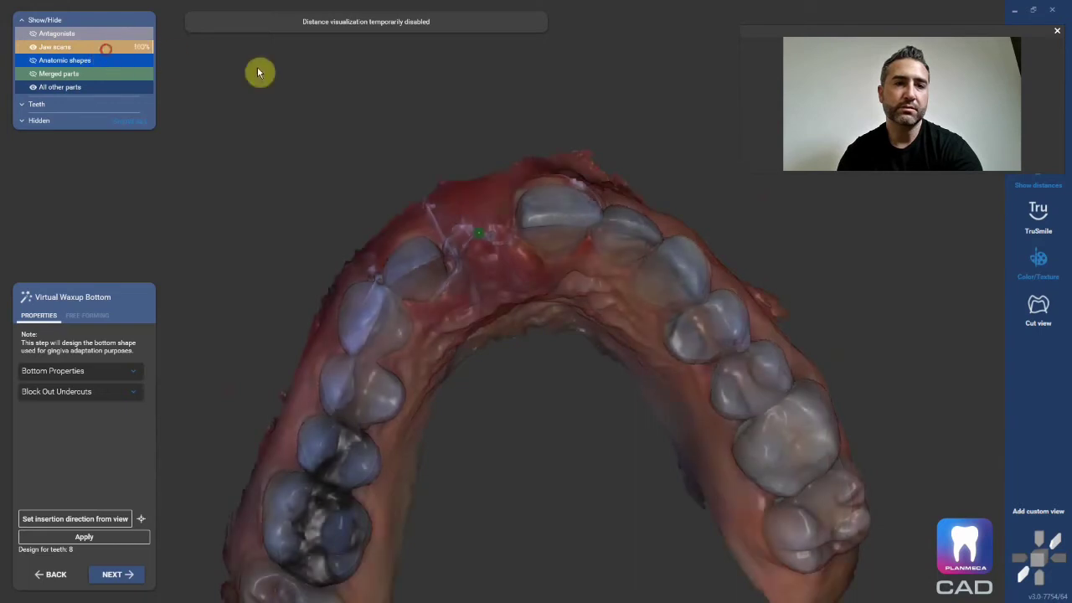
right_click_drag(491, 259, 945, 281)
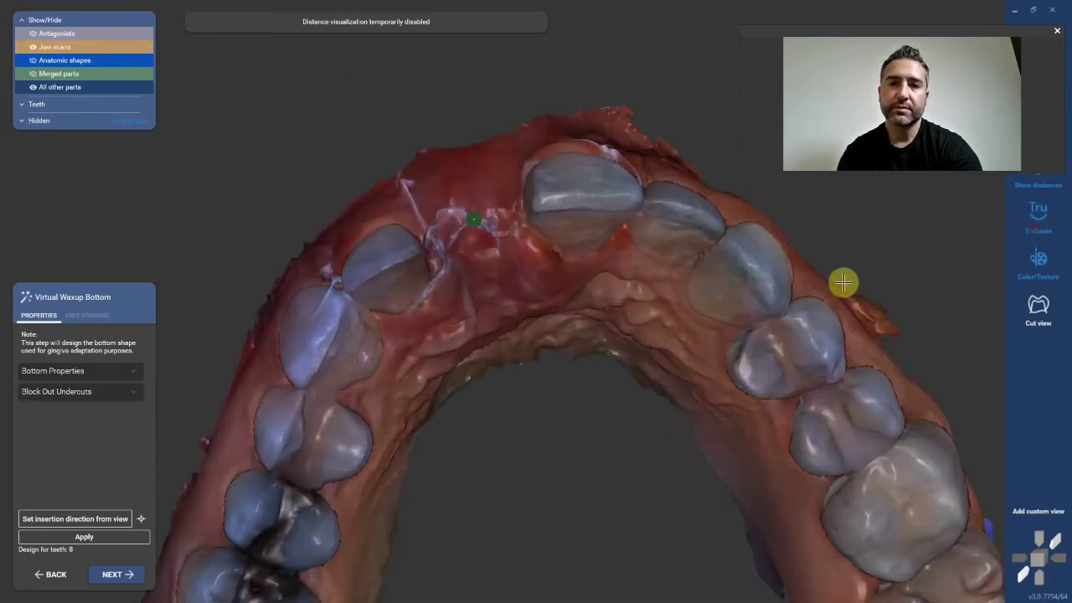
left_click(1038, 264)
Set the insertion direction from the current view and apply the virtual waxup bottom
right_click_drag(555, 263, 558, 220)
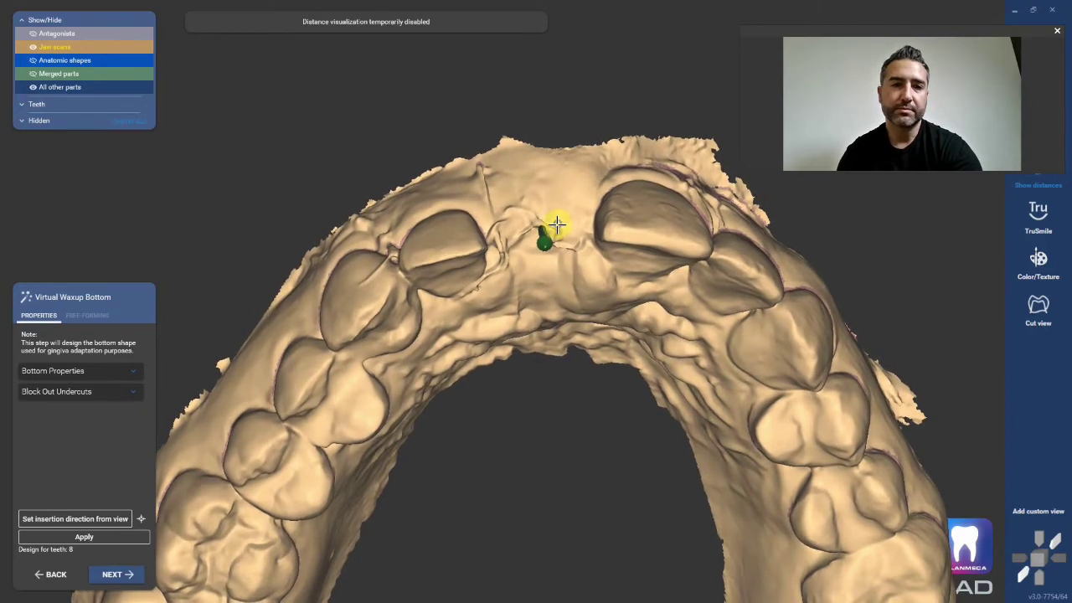
left_click(88, 538)
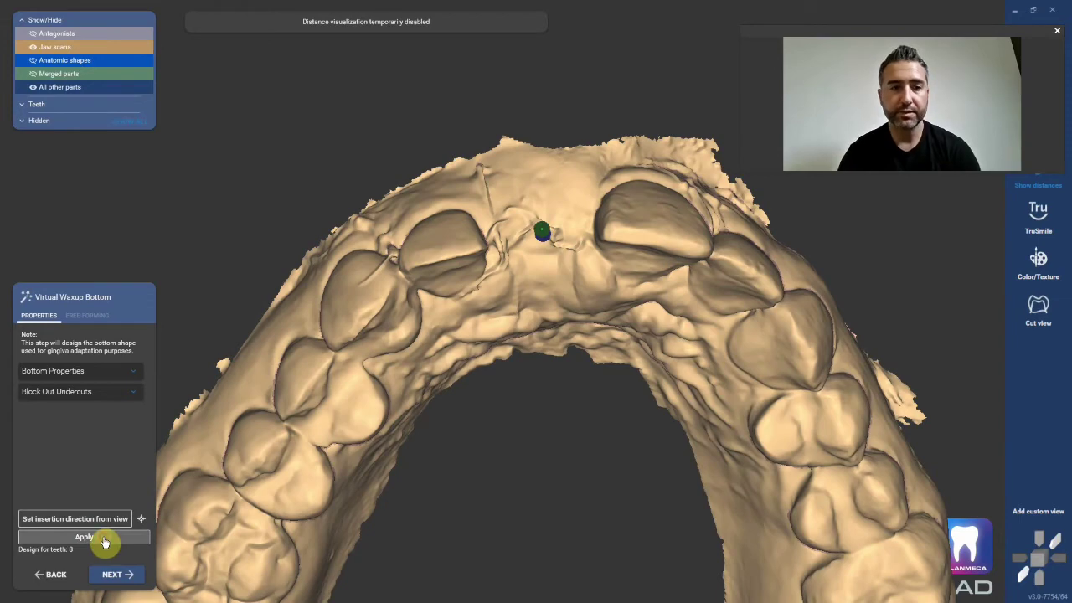
left_click(104, 540)
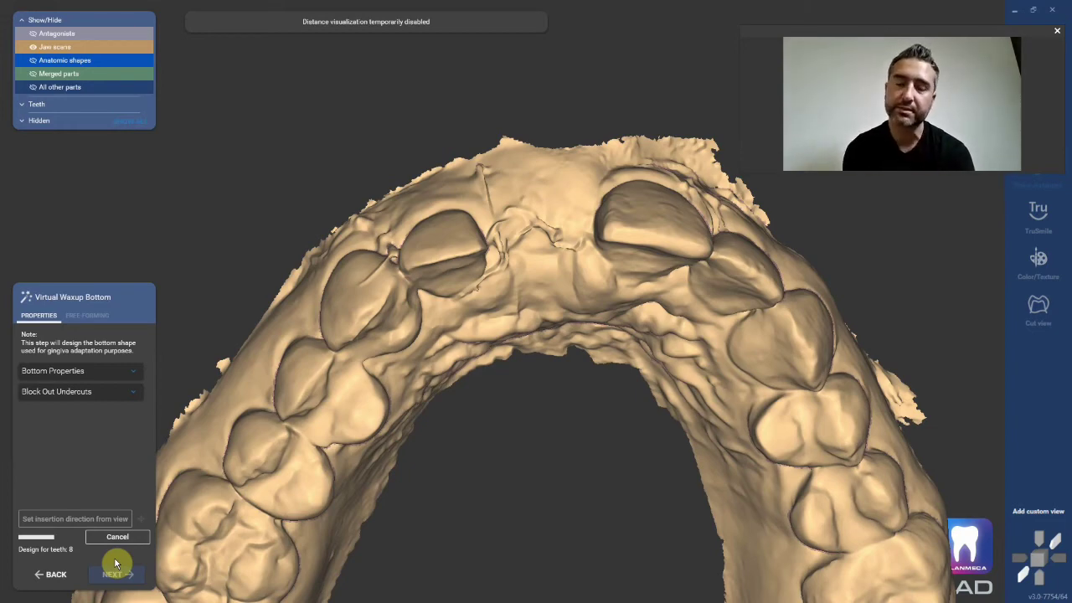
Choose the Free-forming Add/Remove brush with the front teeth in oblique view
left_click(89, 317)
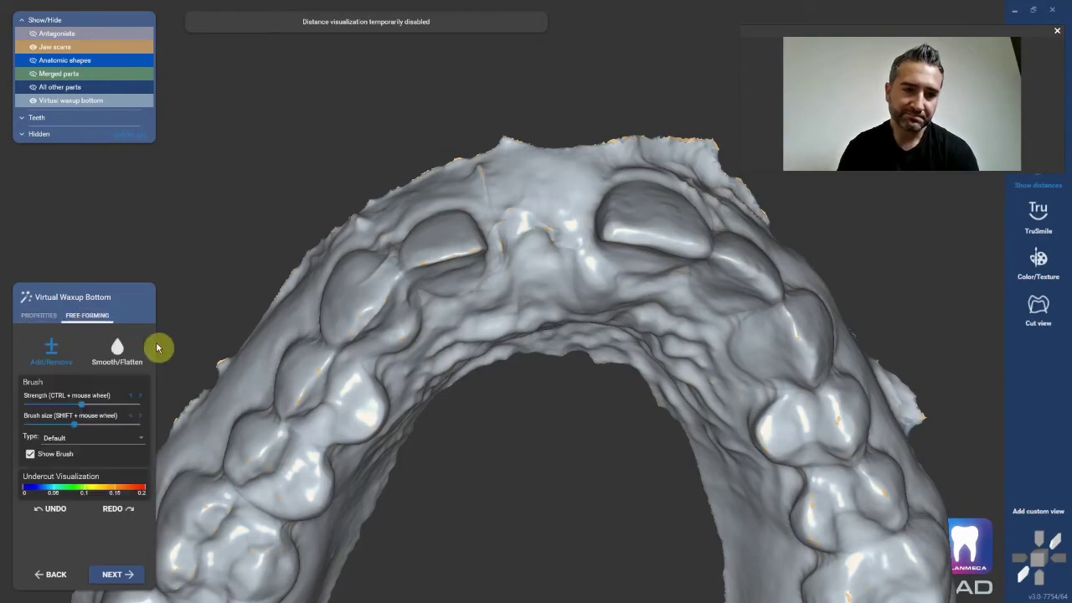
right_click_drag(450, 243, 594, 347)
scroll(537, 391, "up", 3)
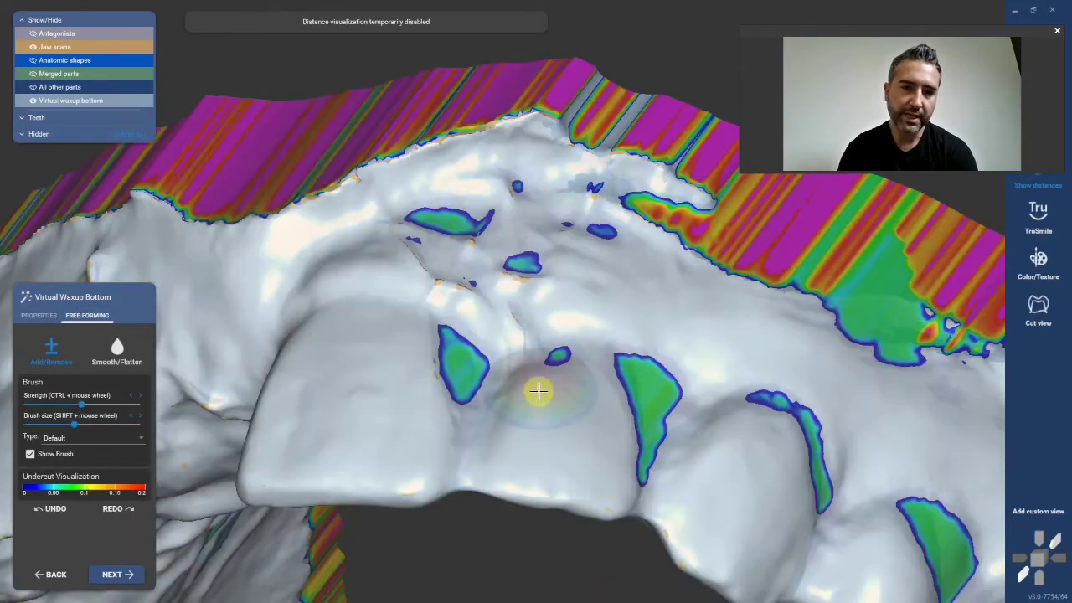
right_click_drag(488, 369, 506, 425)
scroll(485, 377, "down", 5)
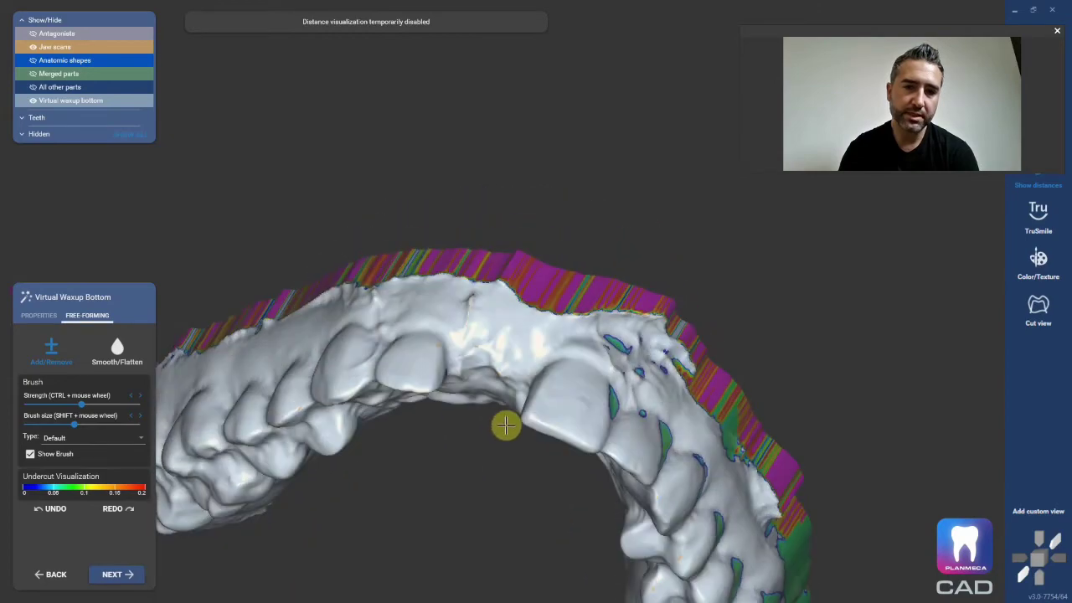
scroll(506, 426, "up", 6)
scroll(541, 327, "up", 2)
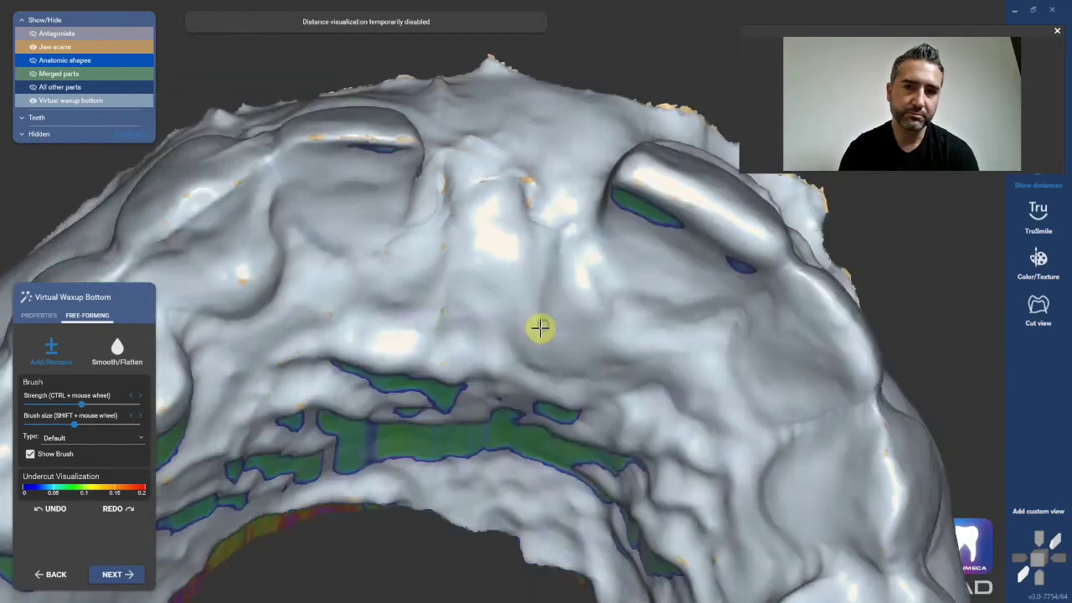
right_click_drag(541, 327, 397, 354)
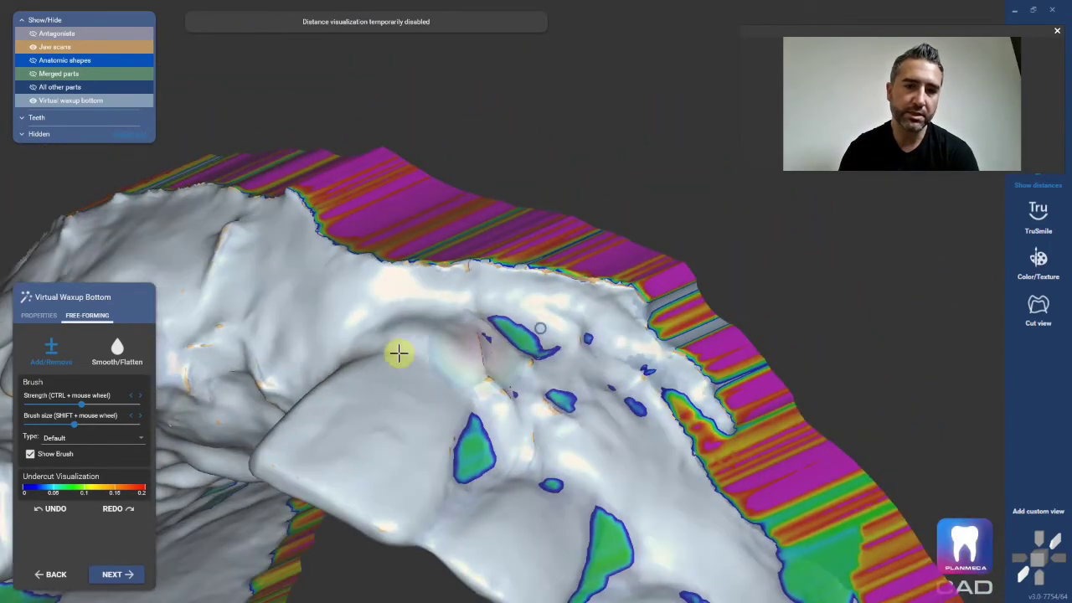
left_click(70, 365)
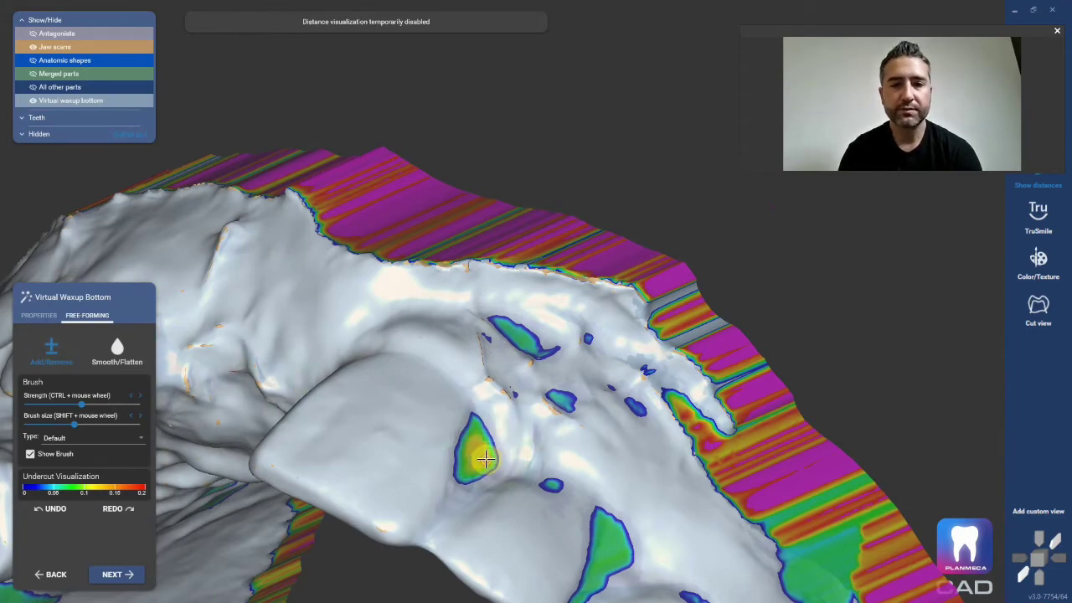
Sculpt the undercut area on the left tooth and proceed to Gingiva Base Design
mouse_move(500, 472)
right_mouse_down()
mouse_move(505, 426)
mouse_move(422, 436)
mouse_move(503, 460)
mouse_move(352, 469)
mouse_move(419, 474)
right_mouse_up()
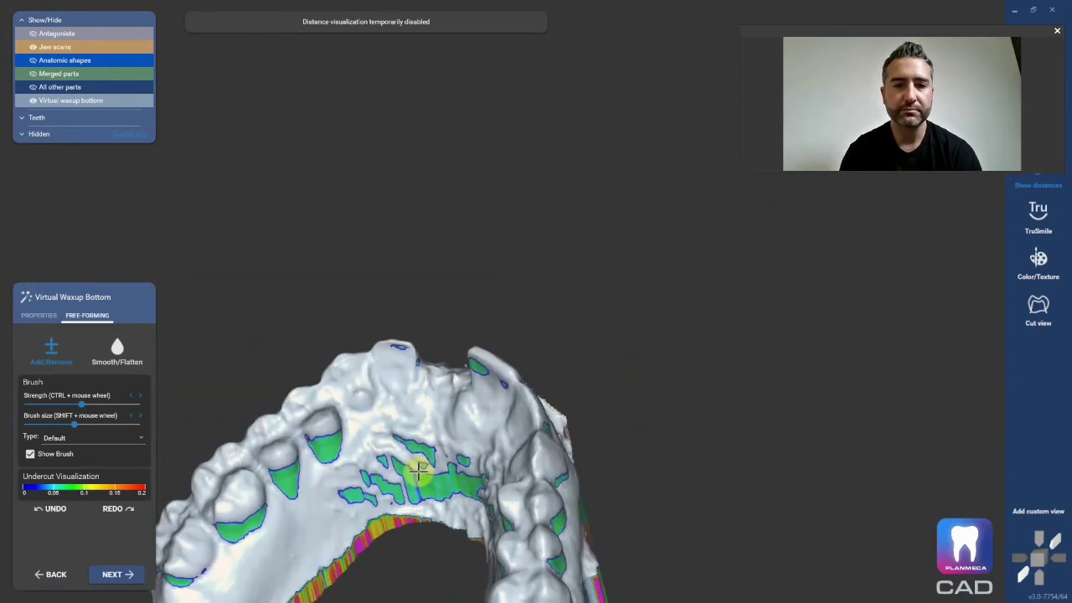
scroll(418, 474, "up", 5)
mouse_move(304, 423)
left_mouse_down()
mouse_move(282, 404)
mouse_move(325, 399)
left_mouse_up()
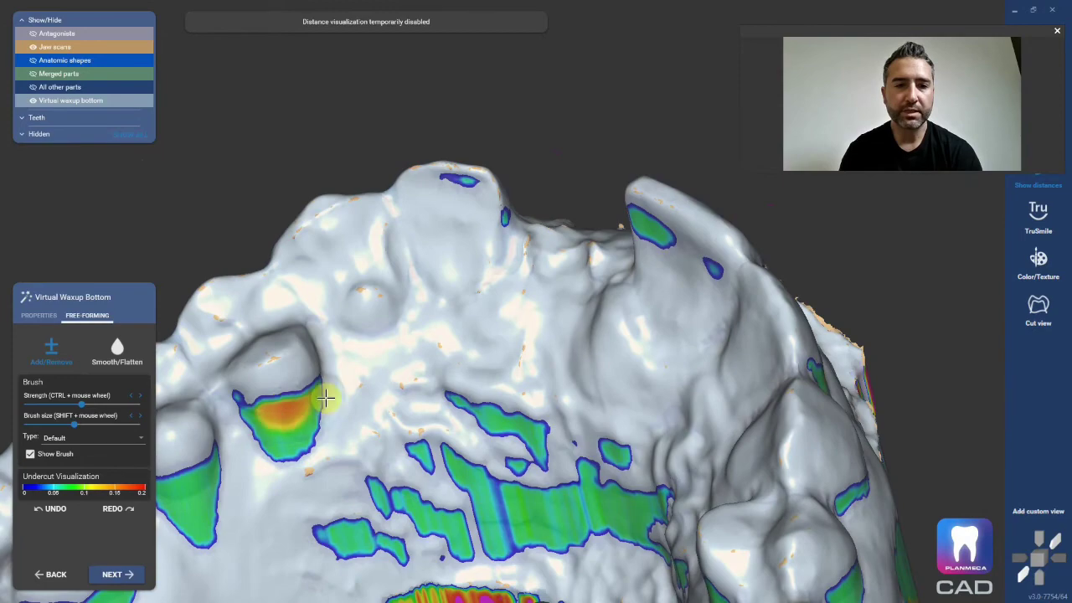
right_click_drag(326, 399, 498, 444)
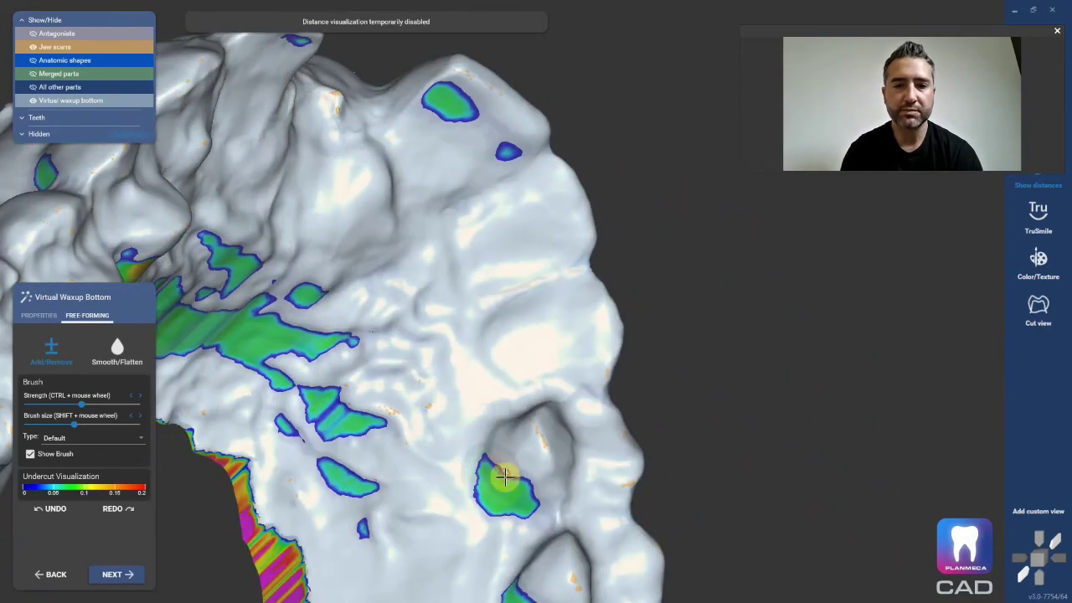
scroll(411, 407, "down", 3)
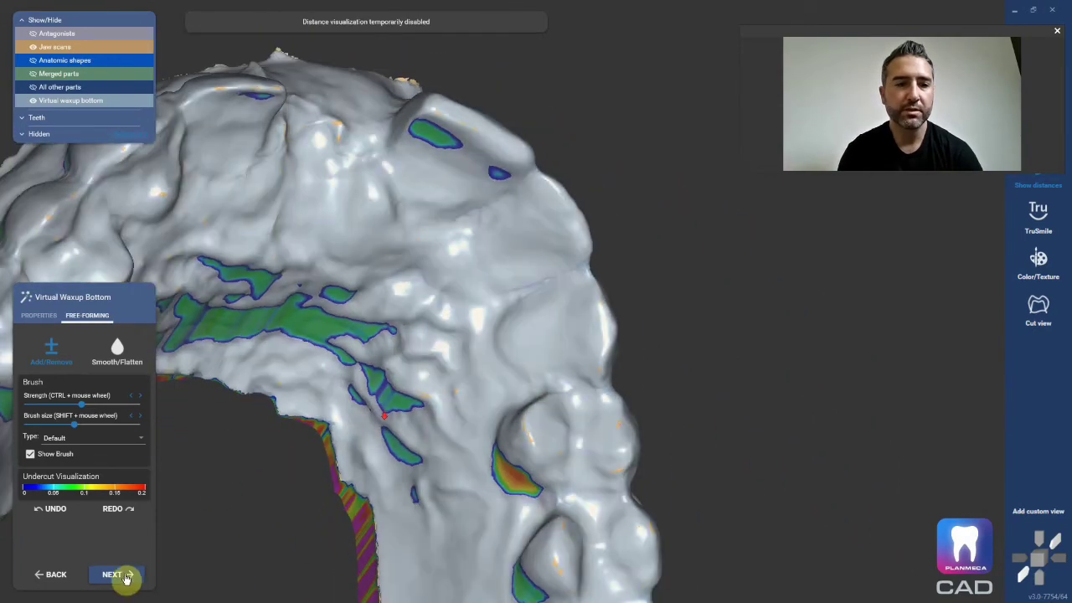
left_click(132, 574)
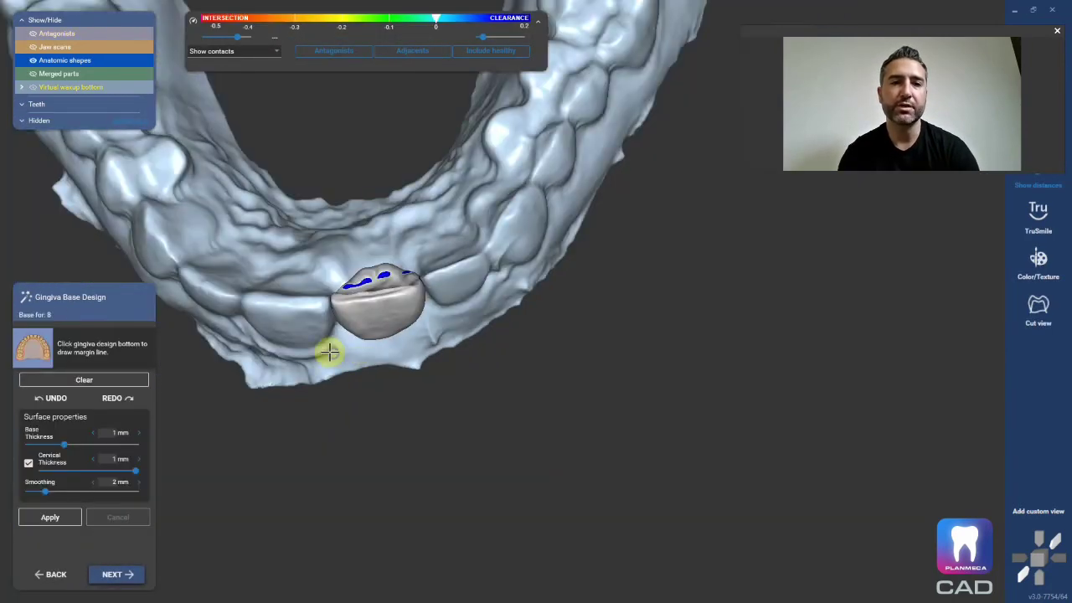
Clear the first margin line attempt and orient the arch to view the gums around the pontic
right_click_drag(329, 353, 572, 345)
scroll(553, 373, "up", 2)
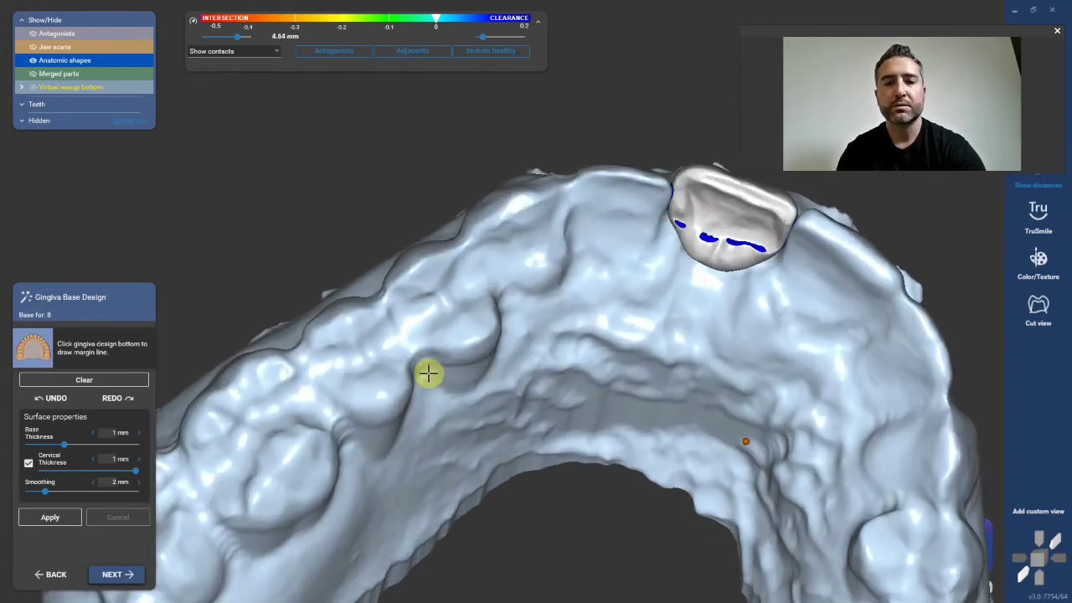
mouse_move(428, 364)
right_mouse_down()
mouse_move(460, 354)
mouse_move(440, 362)
right_mouse_up()
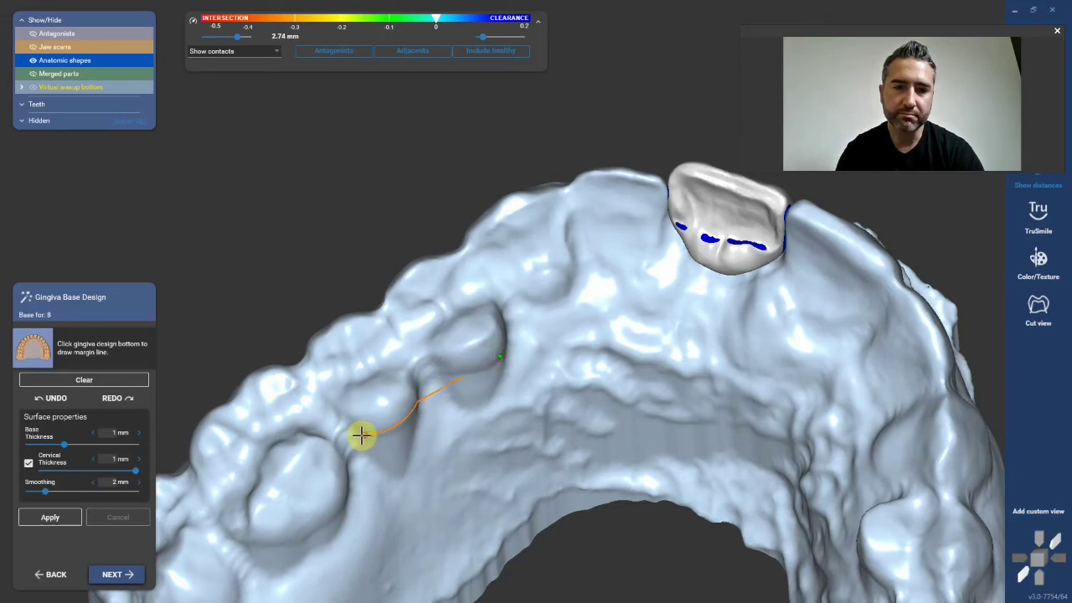
right_click_drag(361, 434, 398, 453)
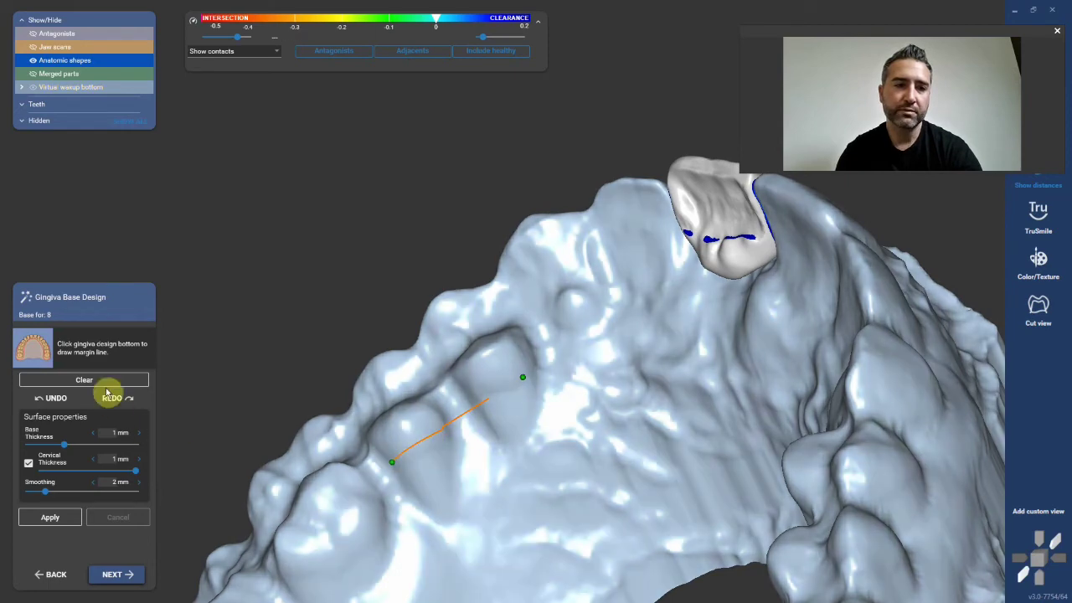
left_click(102, 381)
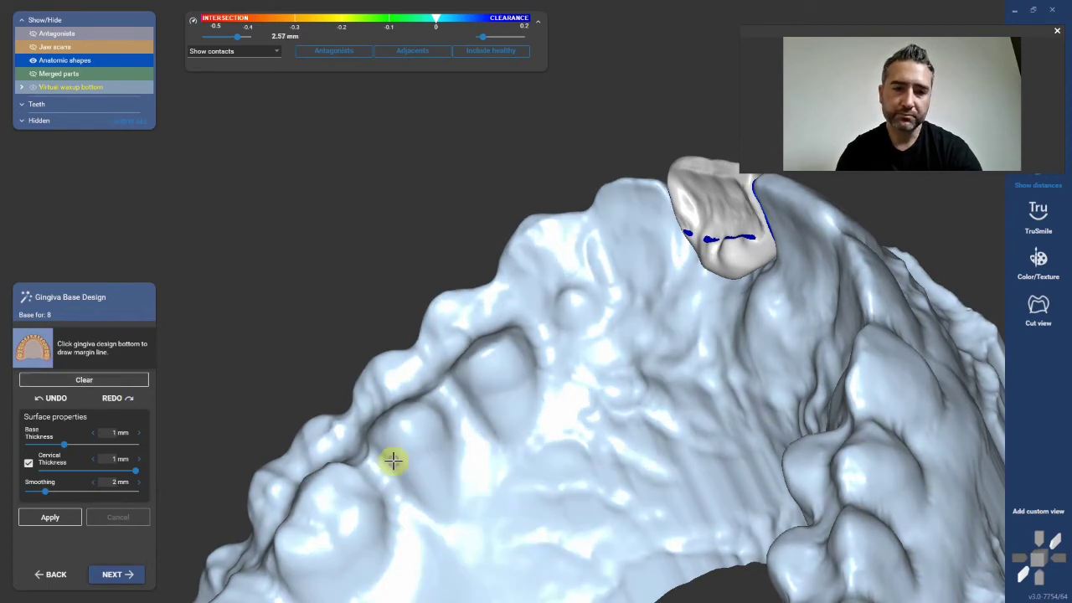
right_click_drag(394, 461, 412, 439)
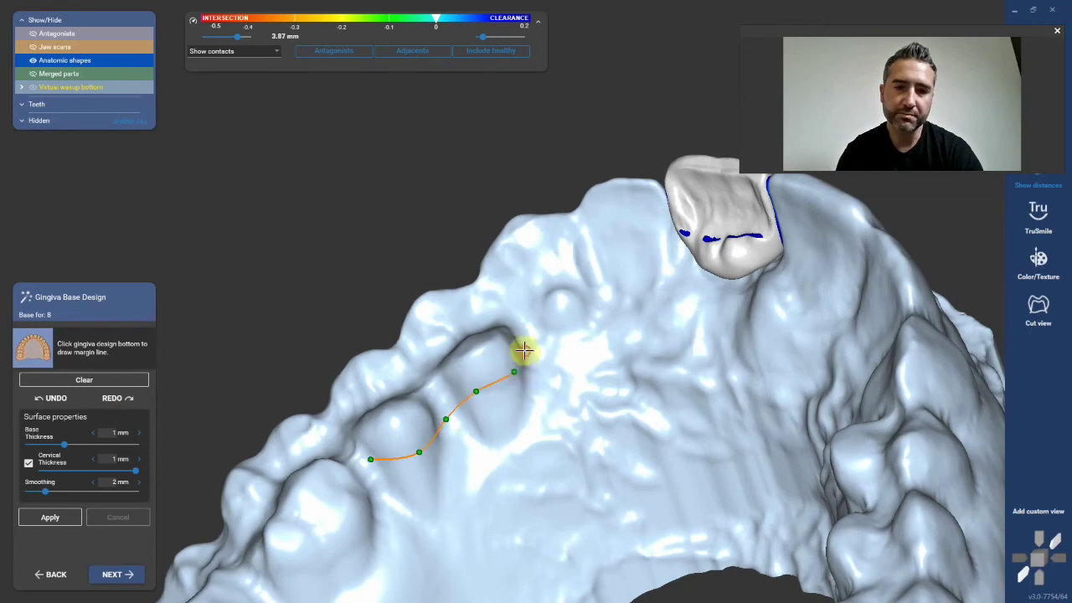
mouse_move(524, 336)
right_mouse_down()
mouse_move(475, 408)
mouse_move(545, 326)
mouse_move(525, 323)
right_mouse_up()
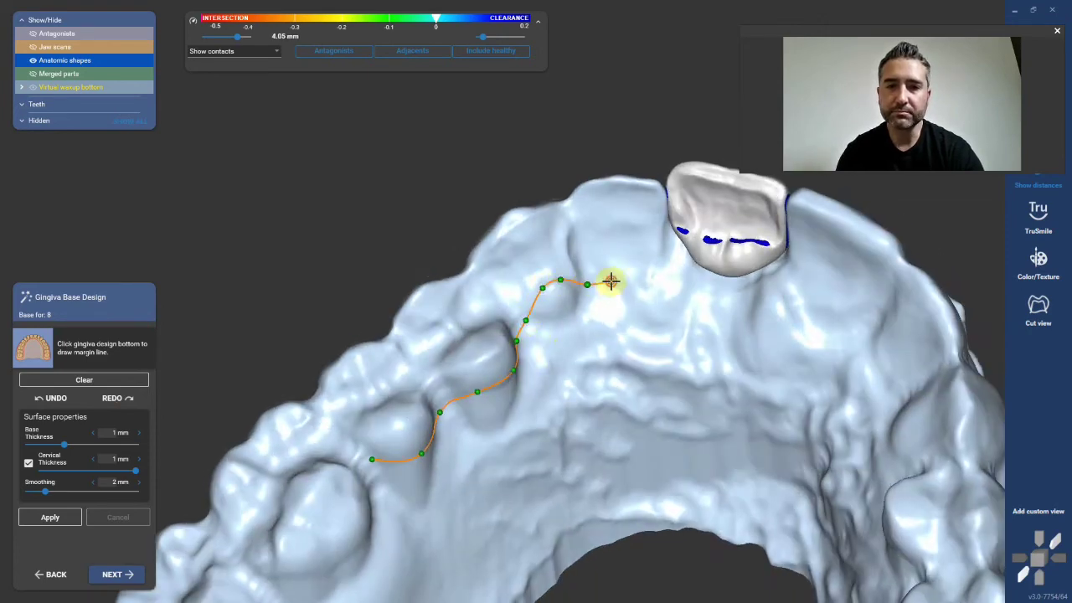
right_click_drag(666, 245, 572, 279)
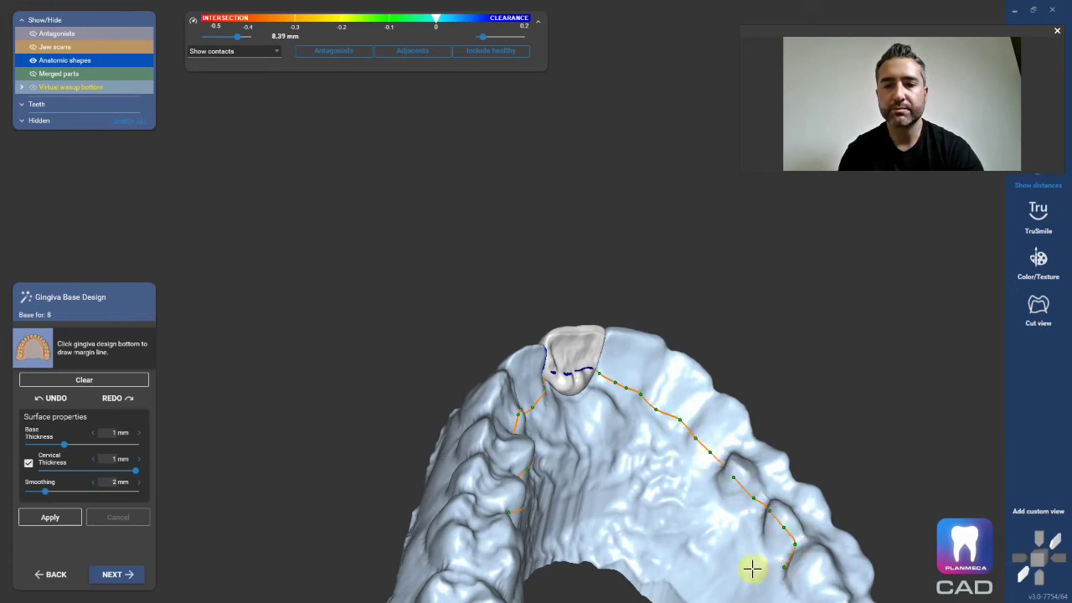
Add a last margin point and close the line at its start, generating the gingiva base
left_click(725, 548)
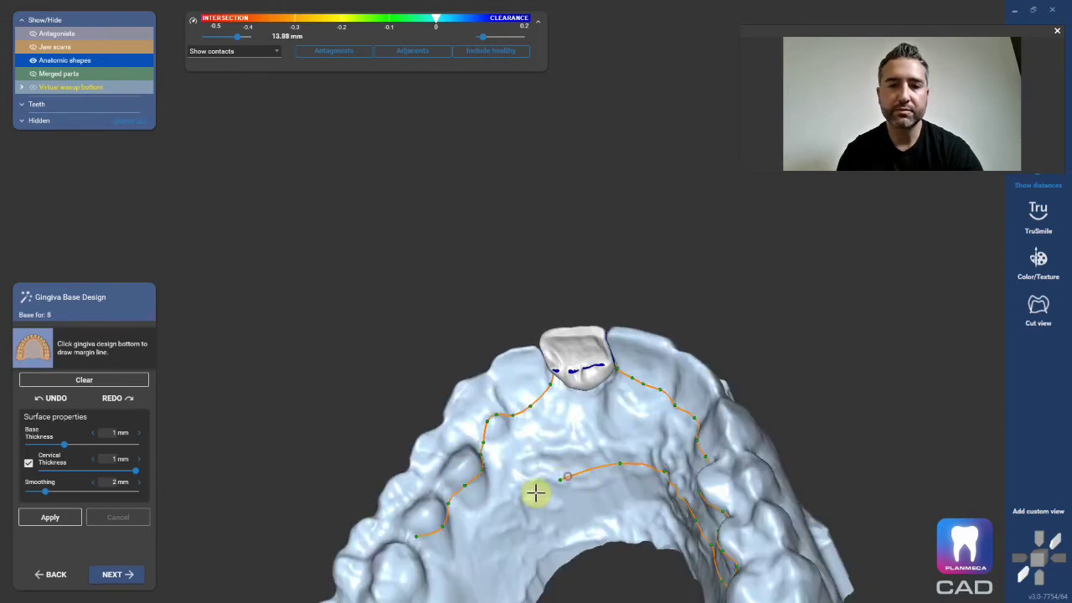
left_click(415, 540)
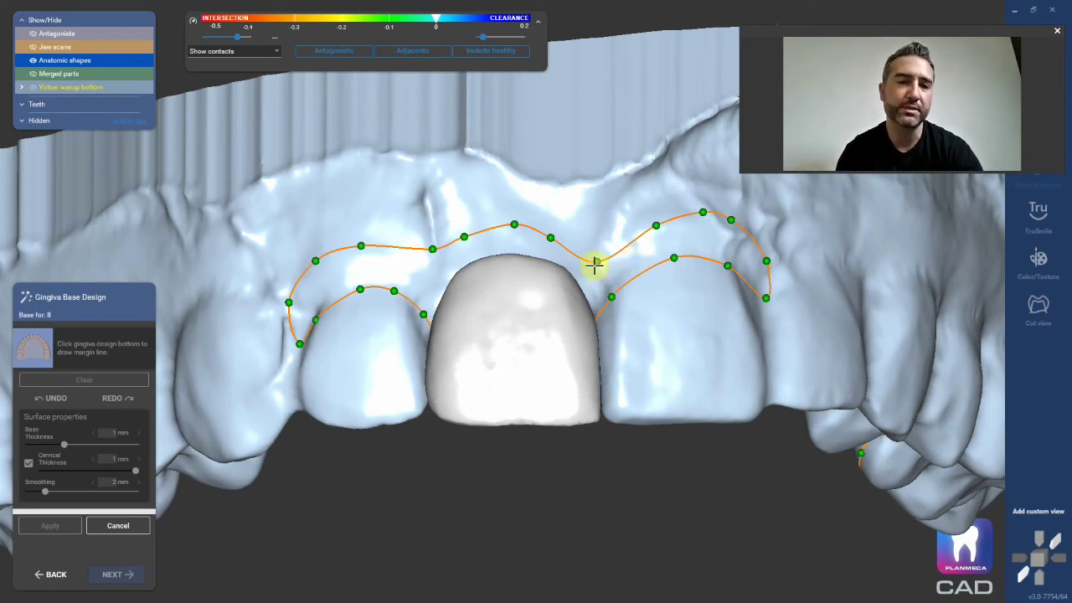
scroll(601, 291, "up", 4)
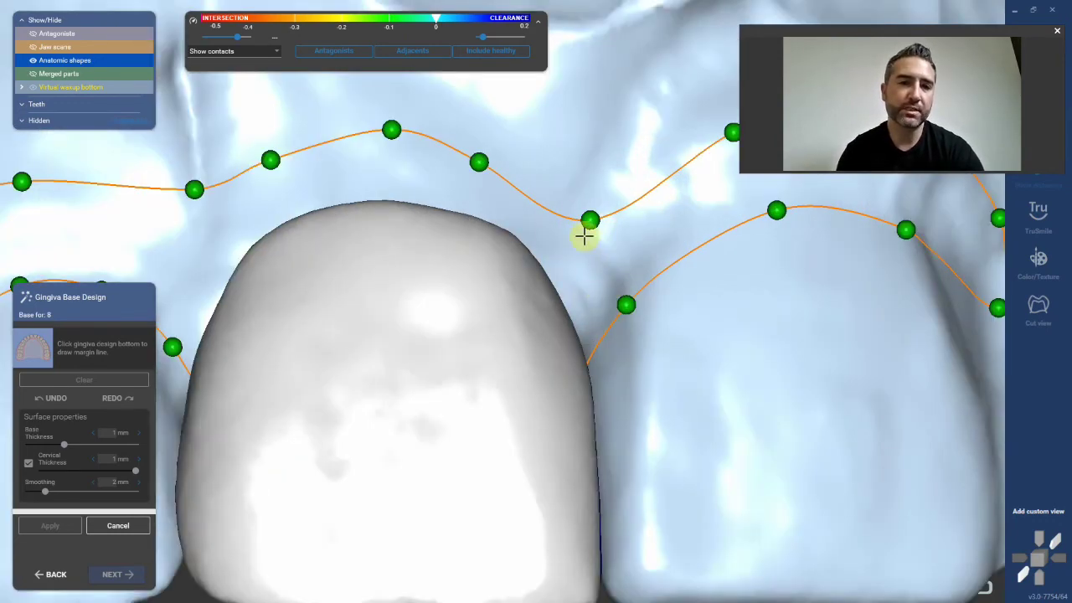
scroll(584, 237, "down", 4)
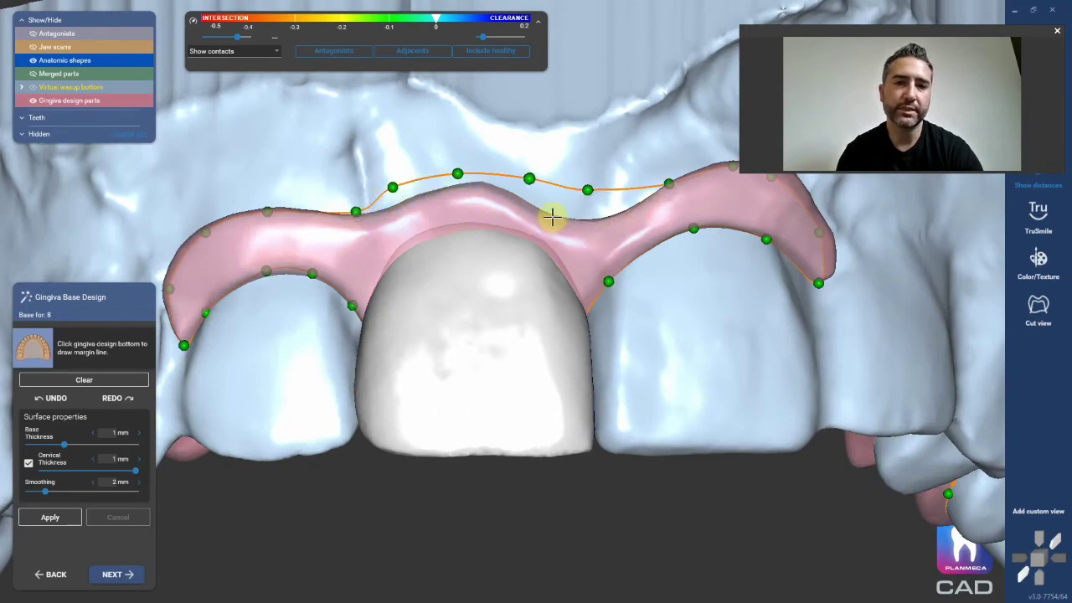
Set the gingiva Base Thickness to 1.9 mm from the recent values list
scroll(553, 218, "down", 4)
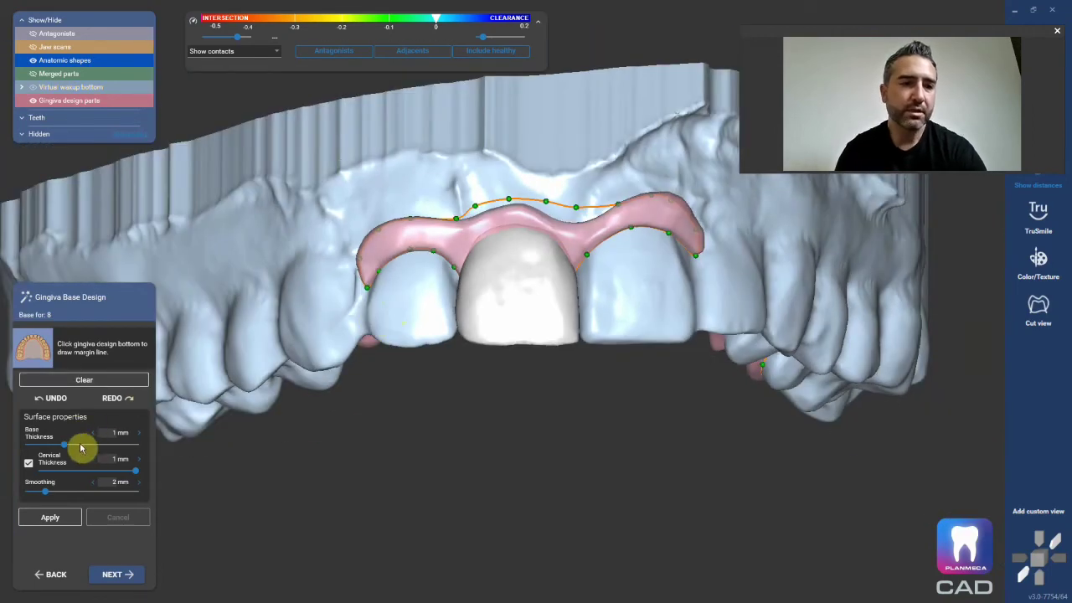
left_click_drag(66, 449, 131, 458)
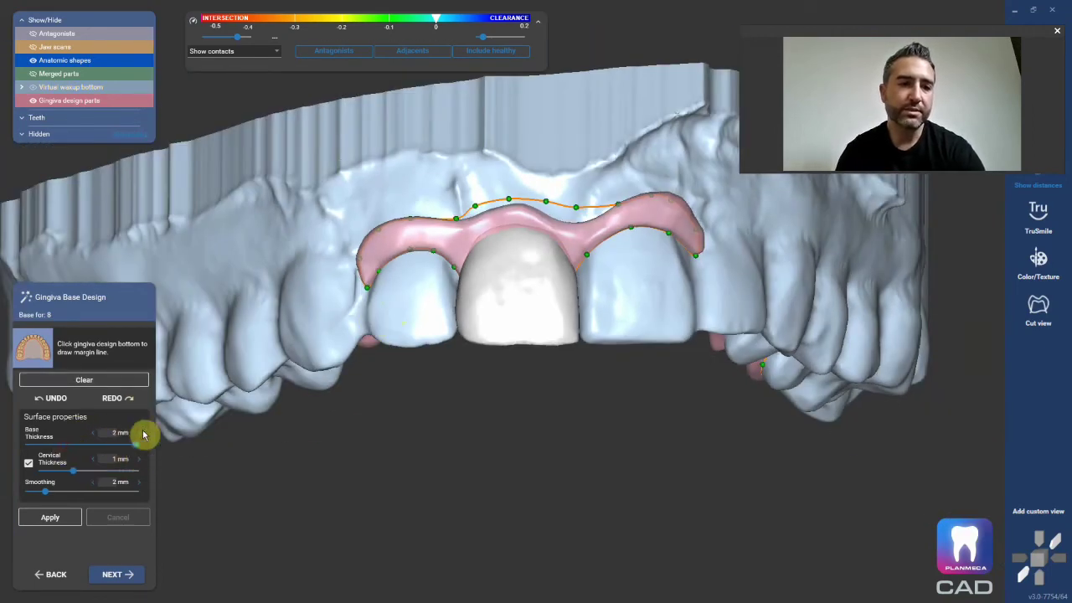
left_click(117, 432)
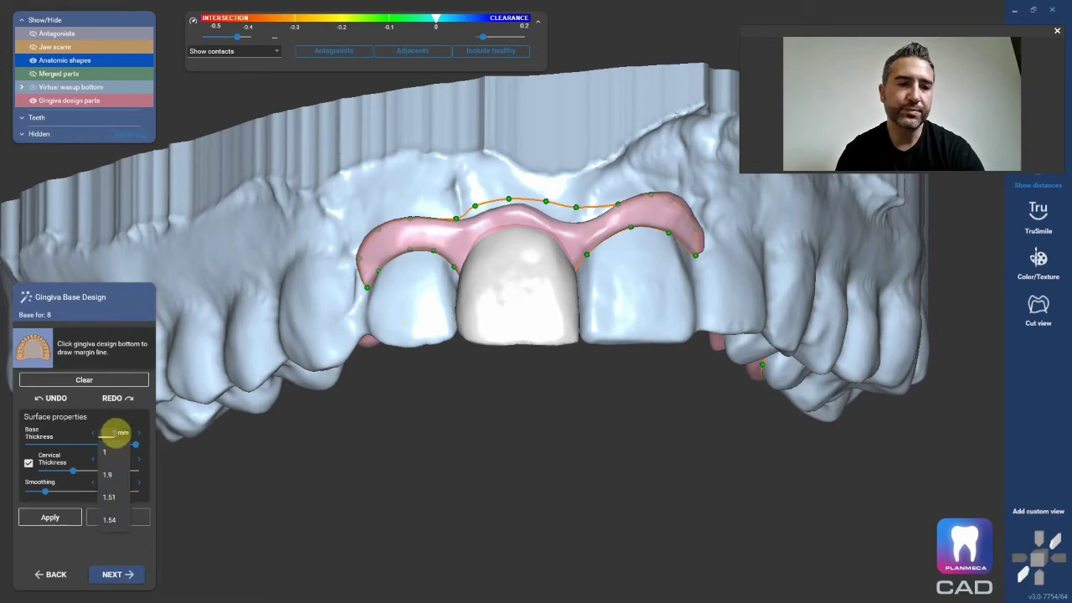
left_click(108, 475)
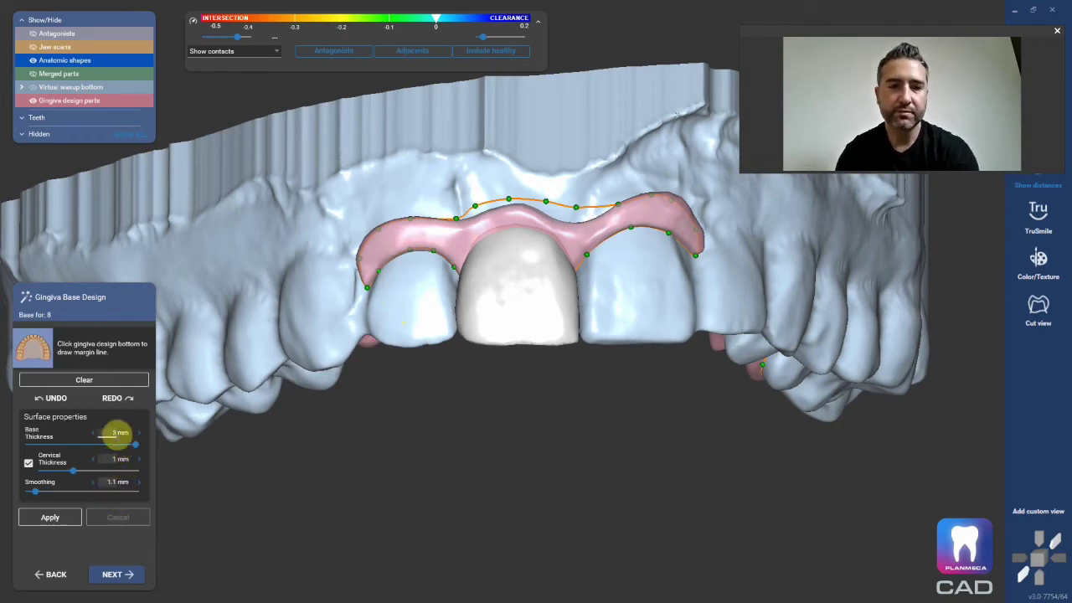
Raise Cervical Thickness to 2 mm, apply, and inspect the rebuilt base
right_click_drag(400, 352, 478, 407)
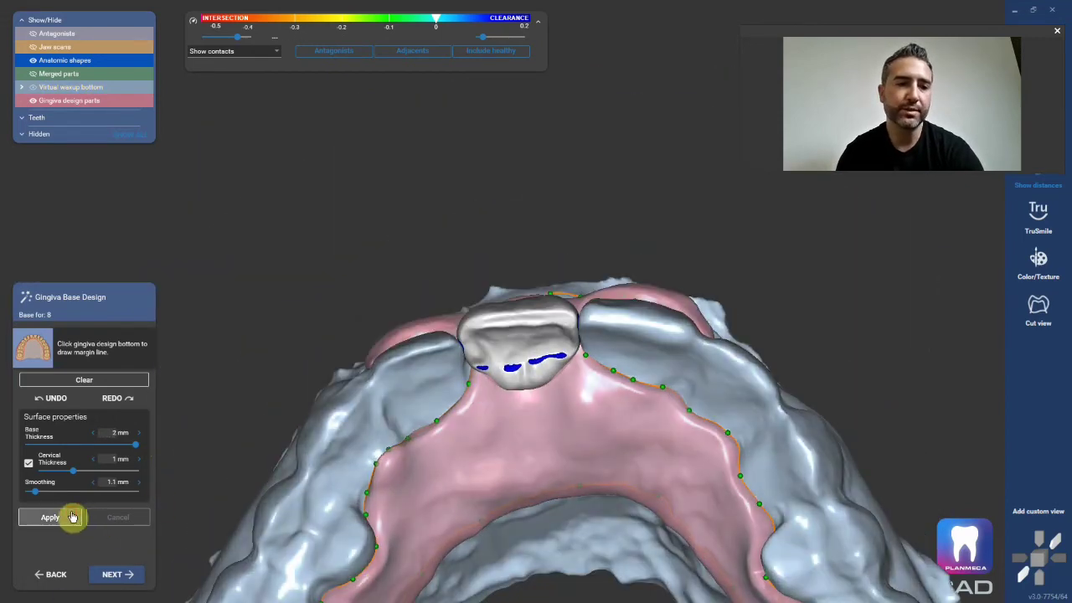
left_click_drag(79, 471, 167, 474)
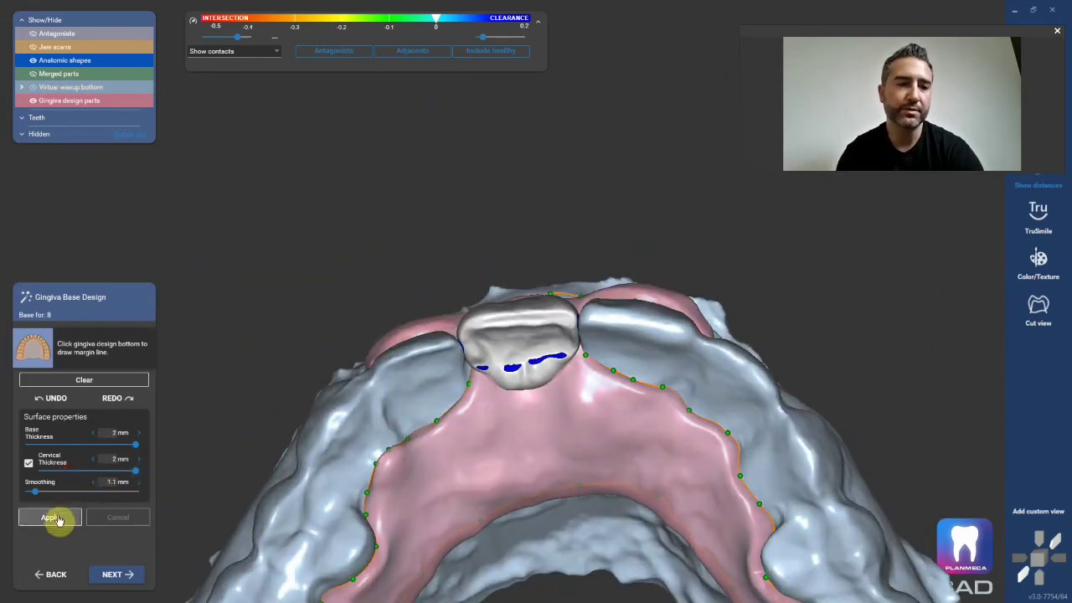
left_click(50, 517)
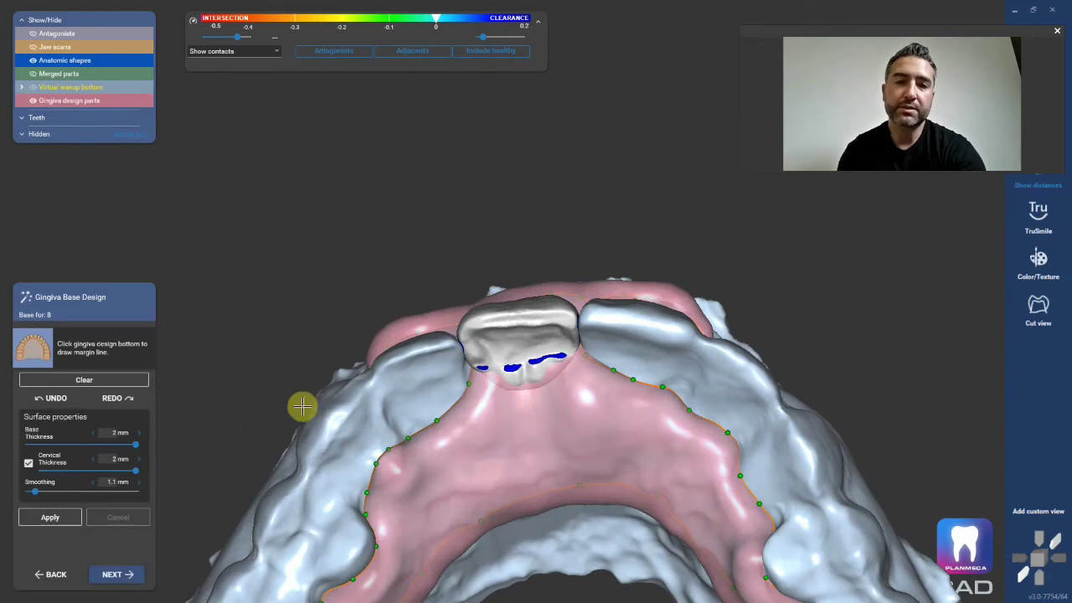
mouse_move(303, 406)
right_mouse_down()
mouse_move(455, 354)
mouse_move(452, 402)
mouse_move(474, 454)
mouse_move(314, 416)
right_mouse_up()
scroll(474, 455, "up", 5)
right_click_drag(378, 287, 441, 376)
Go to Free-Form Gingiva Design and pick the Smooth/Flatten brush
left_click(112, 574)
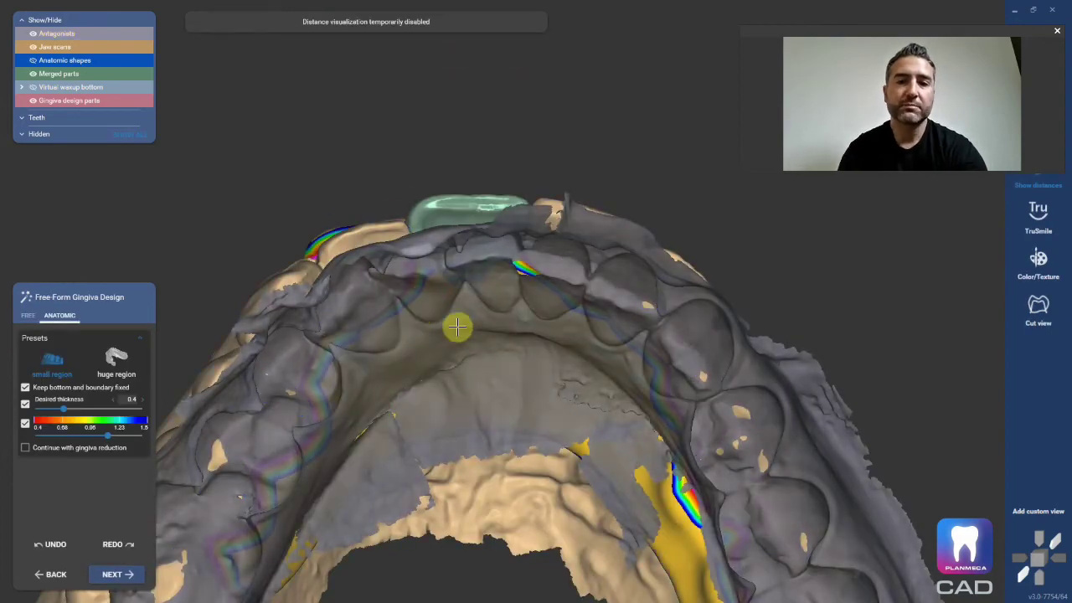
left_click(489, 336)
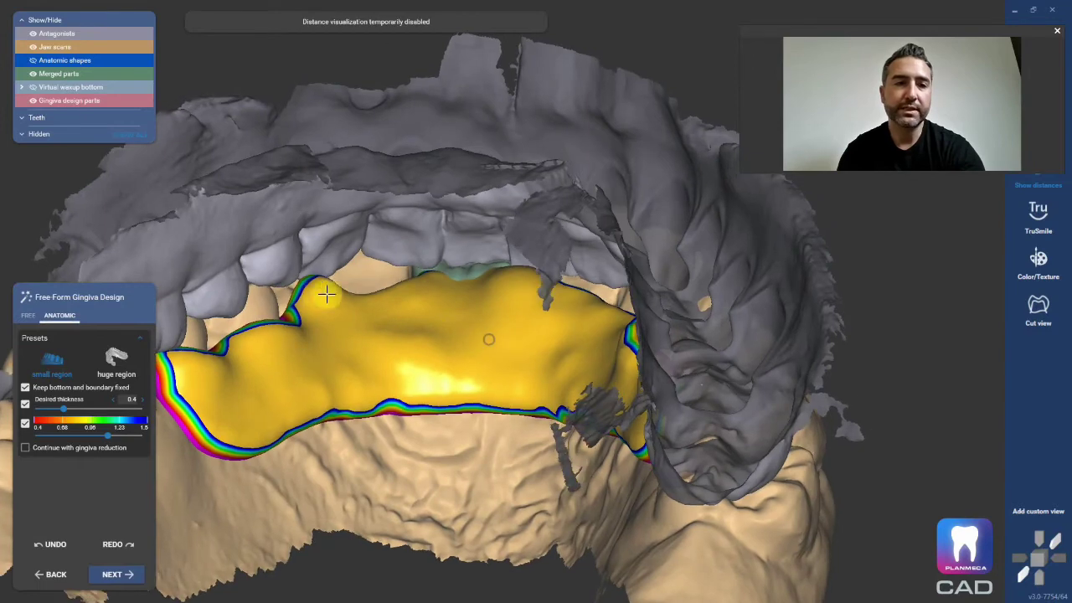
left_click(28, 315)
left_click(116, 356)
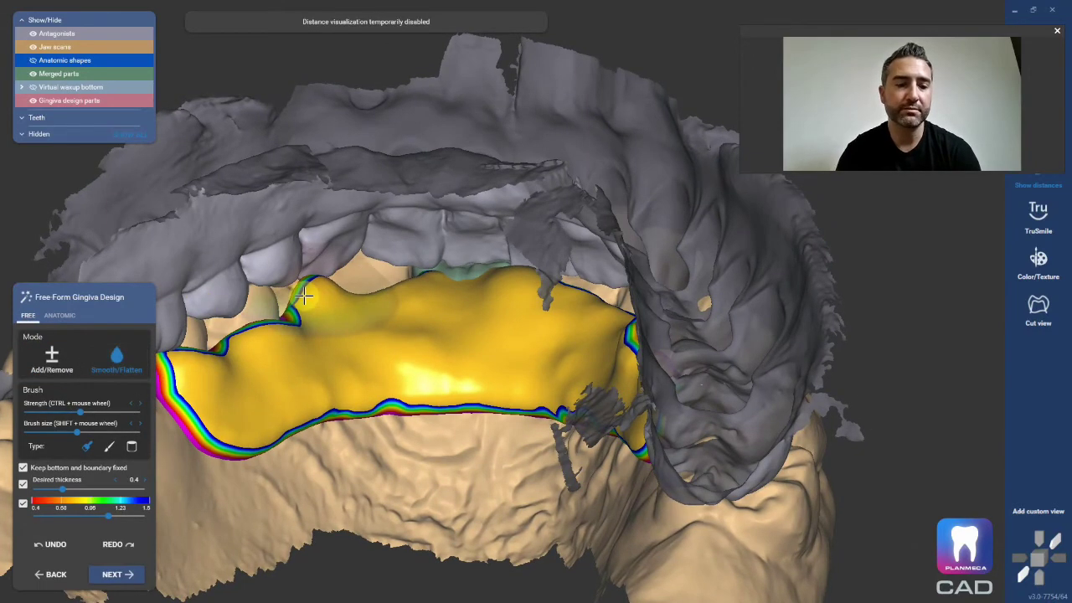
right_click_drag(309, 284, 335, 280)
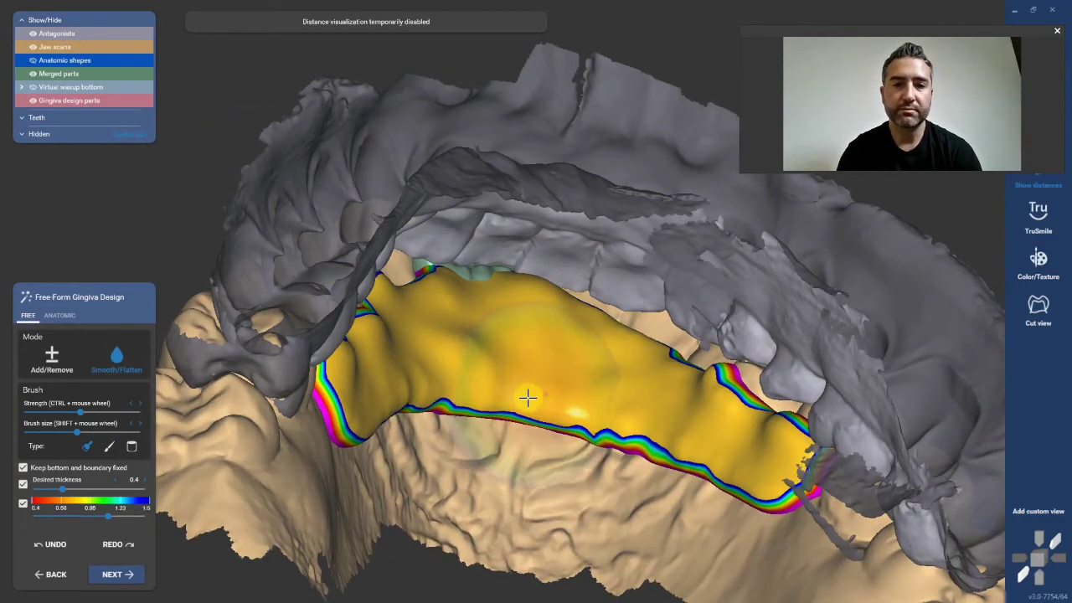
right_click_drag(527, 400, 226, 440)
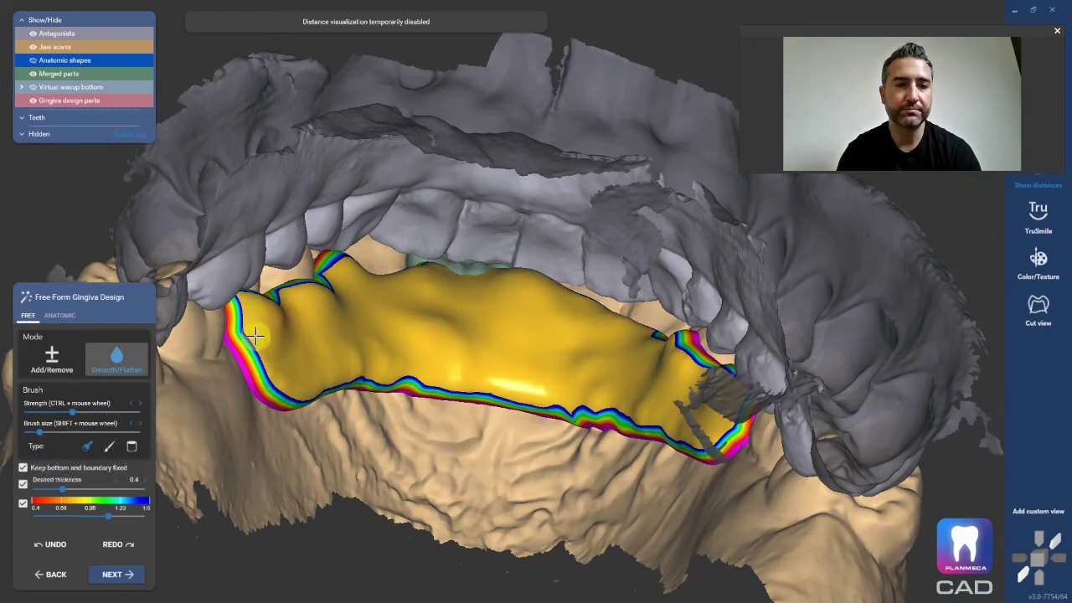
Smooth the gingiva's left, top and lower edges, adjusting brush size and strength
mouse_move(240, 335)
left_mouse_down()
mouse_move(283, 386)
mouse_move(384, 370)
mouse_move(621, 412)
mouse_move(451, 369)
mouse_move(288, 382)
mouse_move(269, 370)
mouse_move(245, 335)
mouse_move(258, 303)
mouse_move(286, 298)
mouse_move(324, 261)
mouse_move(376, 251)
left_mouse_up()
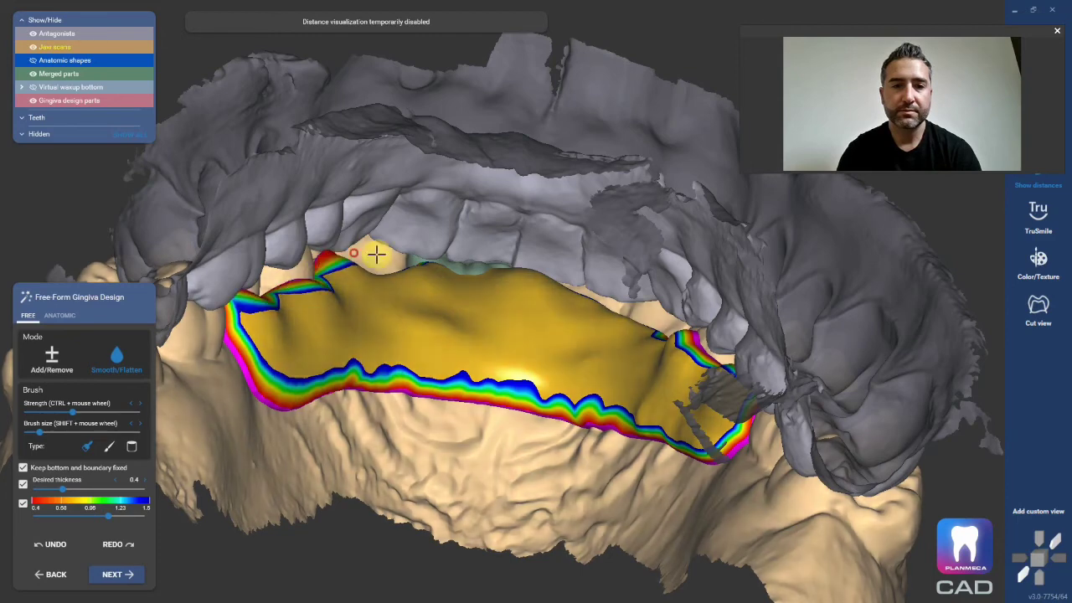
right_click_drag(376, 252, 348, 362)
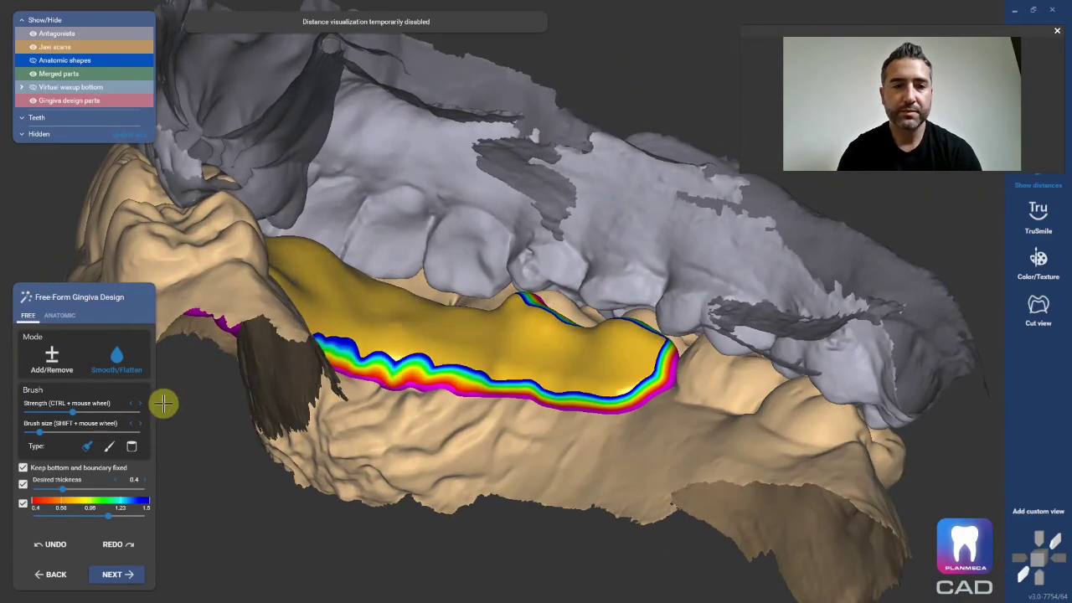
left_click(104, 432)
left_click(77, 431)
left_click_drag(74, 412, 131, 412)
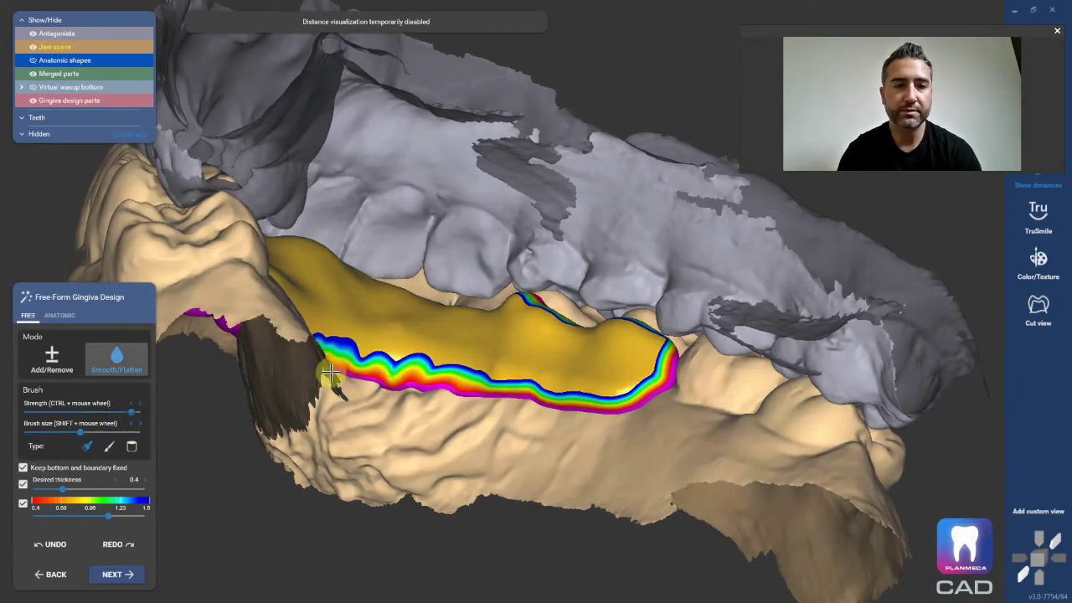
mouse_move(352, 360)
left_mouse_down()
mouse_move(505, 388)
mouse_move(613, 381)
left_mouse_up()
left_click(63, 432)
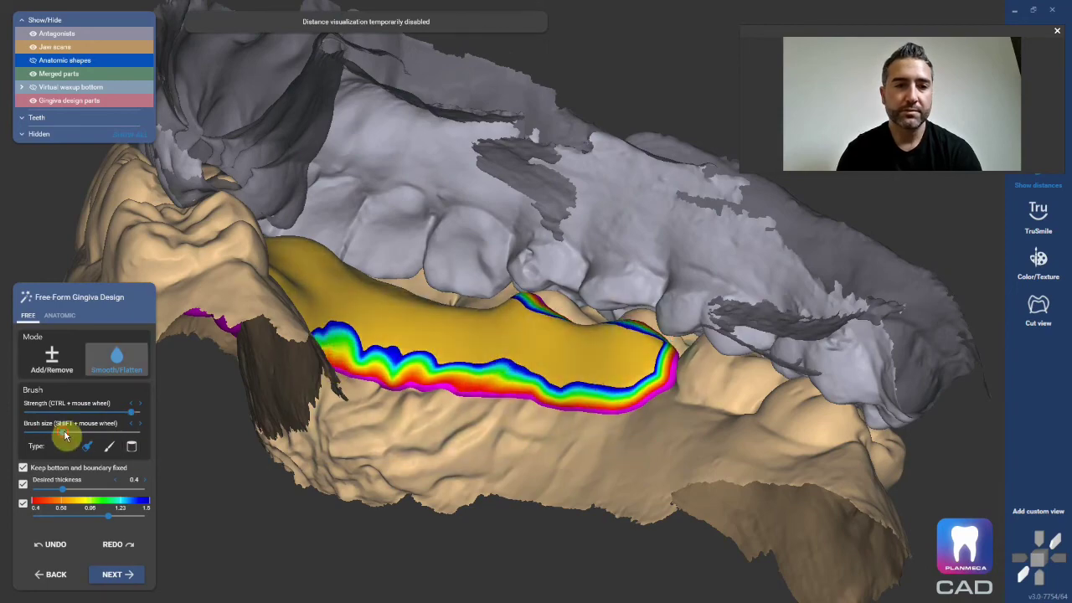
Smooth the gingiva's upper rim and the band over the front teeth
mouse_move(218, 402)
right_mouse_down()
mouse_move(505, 364)
mouse_move(604, 378)
right_mouse_up()
left_click_drag(604, 378, 458, 310)
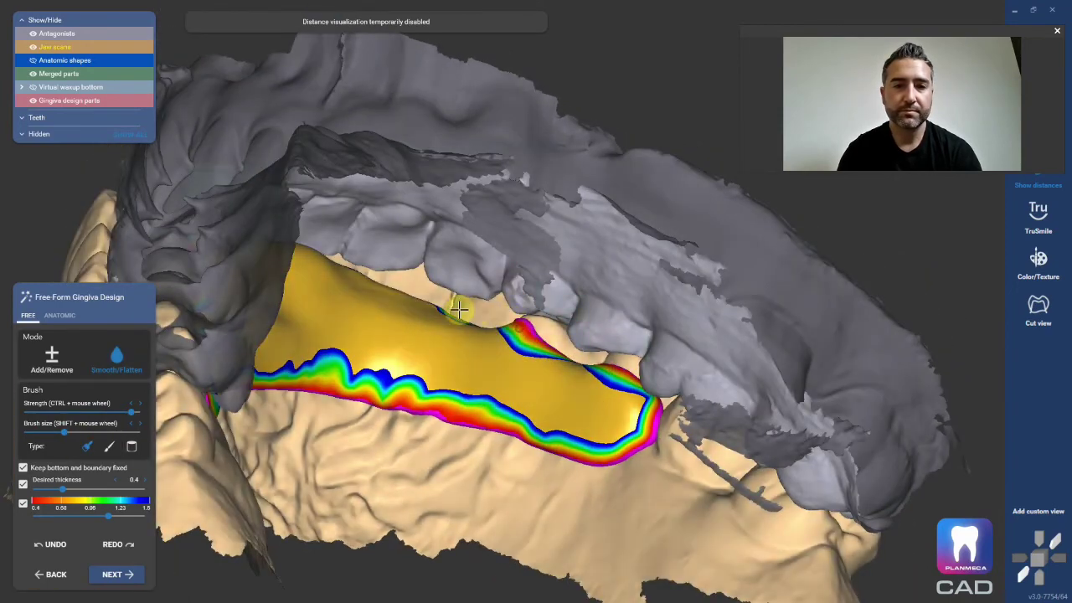
mouse_move(433, 300)
right_mouse_down()
mouse_move(340, 249)
mouse_move(275, 236)
mouse_move(282, 179)
mouse_move(452, 225)
right_mouse_up()
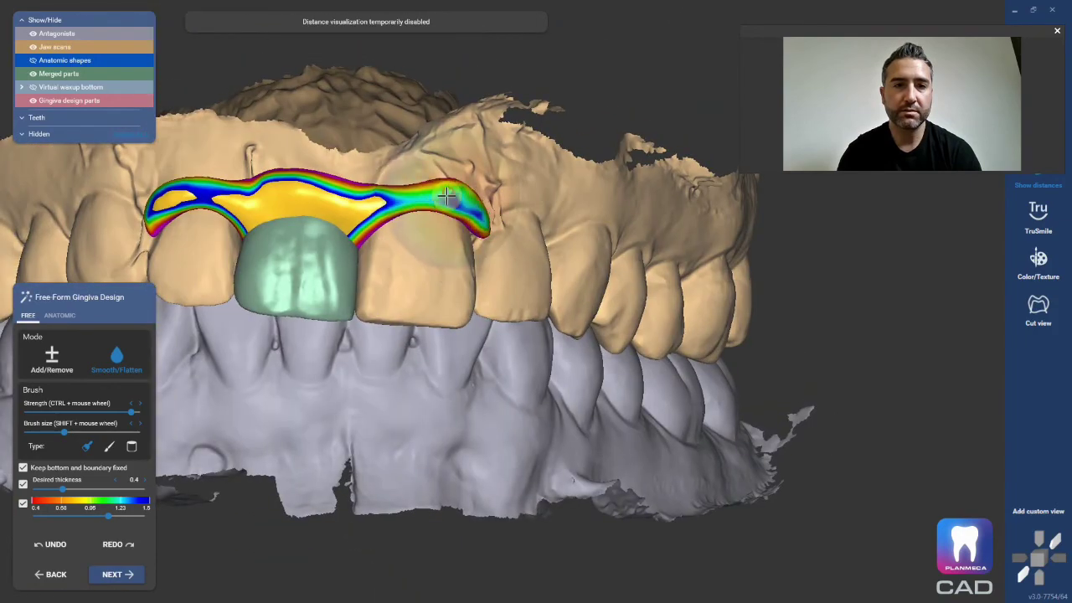
mouse_move(332, 193)
left_mouse_down()
mouse_move(289, 177)
mouse_move(169, 190)
mouse_move(362, 254)
left_mouse_up()
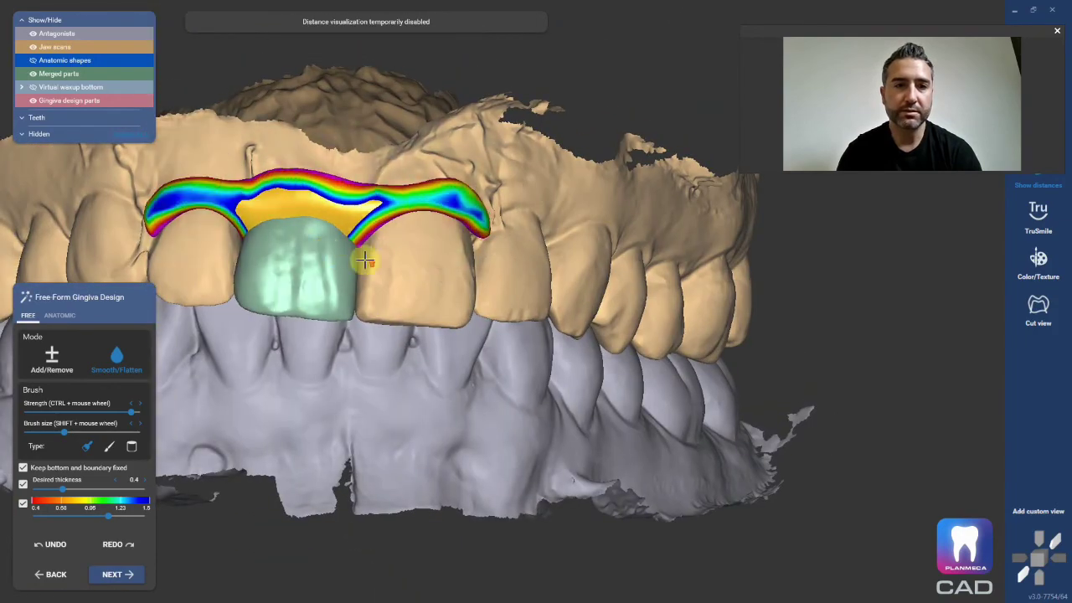
scroll(362, 253, "up", 3)
right_click_drag(456, 335, 557, 205)
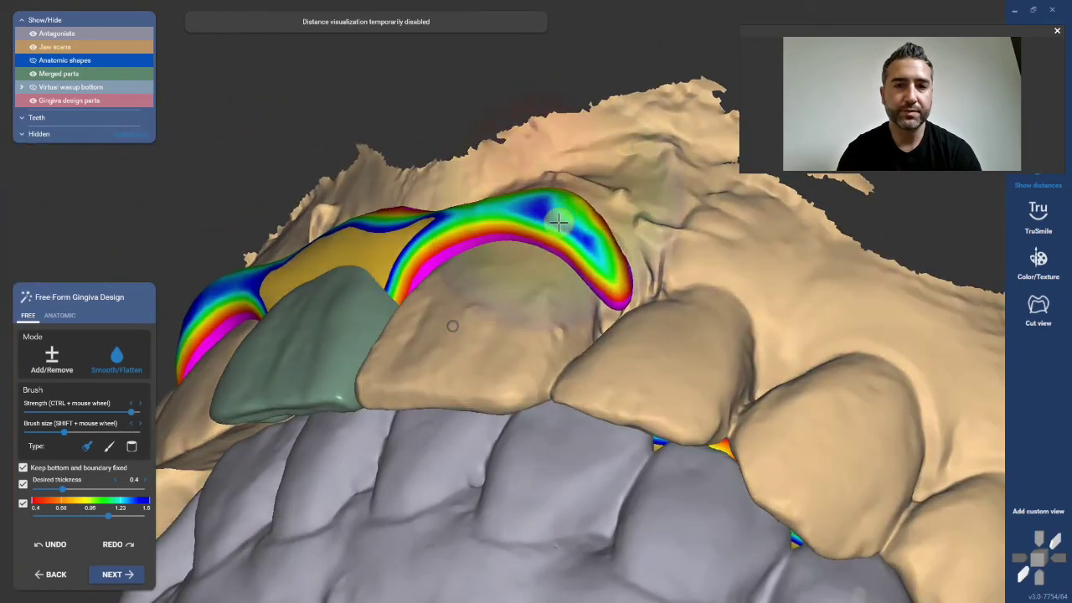
left_click_drag(561, 197, 531, 210)
right_click_drag(531, 210, 531, 235)
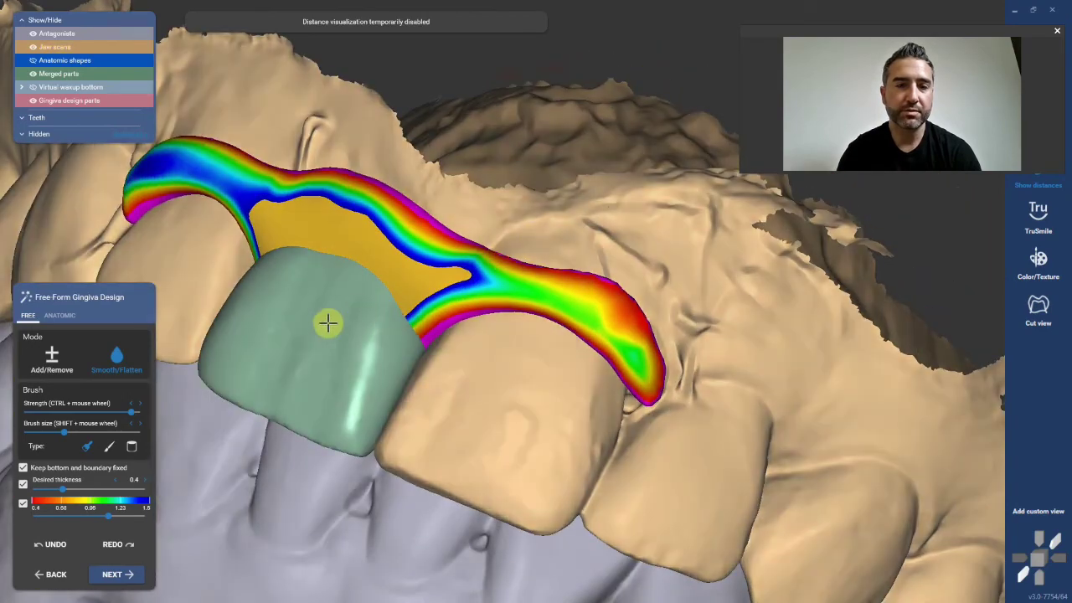
scroll(191, 374, "up", 2)
Briefly select Add/Remove, then smooth the band beside the pontic
left_click(50, 356)
right_click_drag(276, 322, 294, 304)
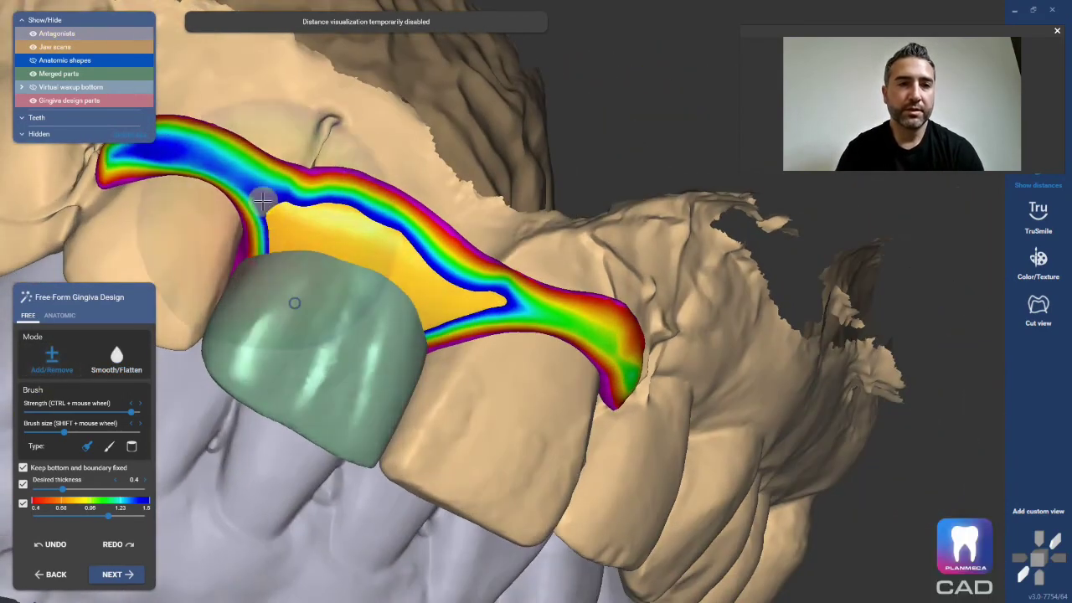
right_click_drag(197, 168, 478, 275)
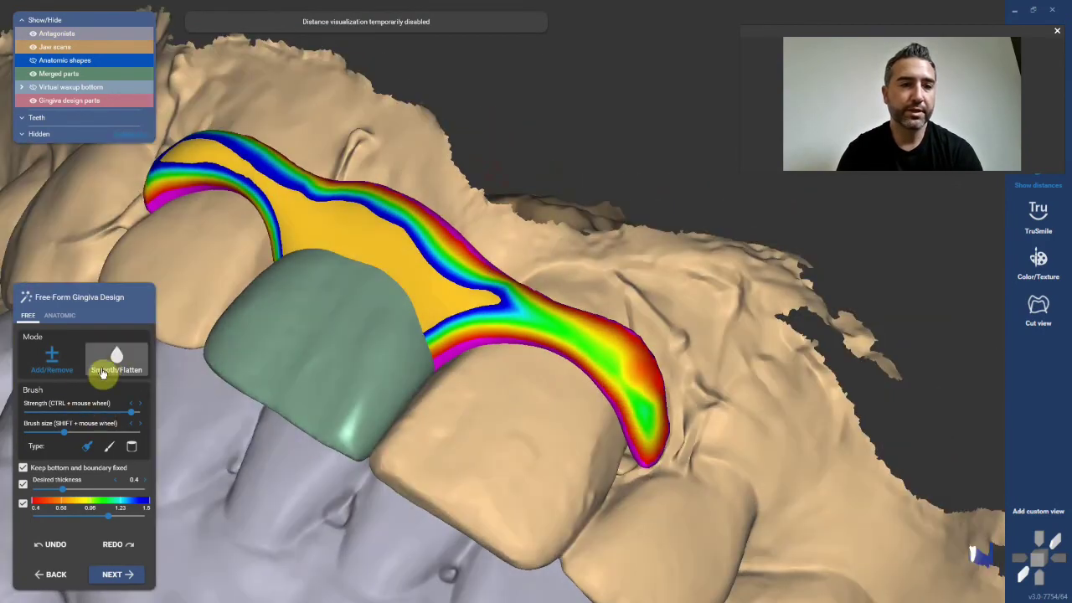
left_click(122, 360)
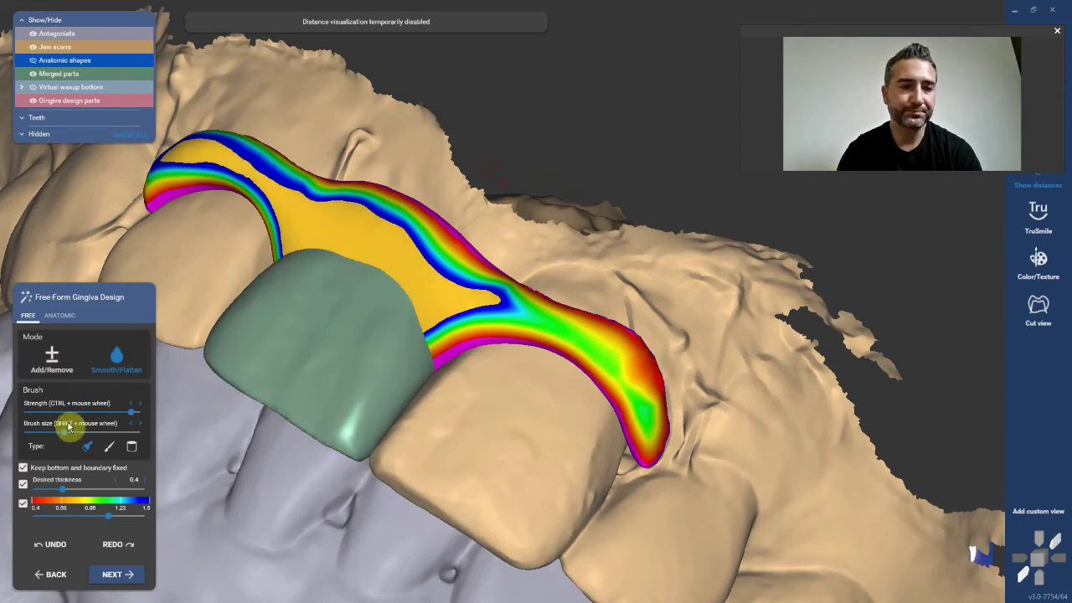
left_click_drag(390, 276, 397, 270)
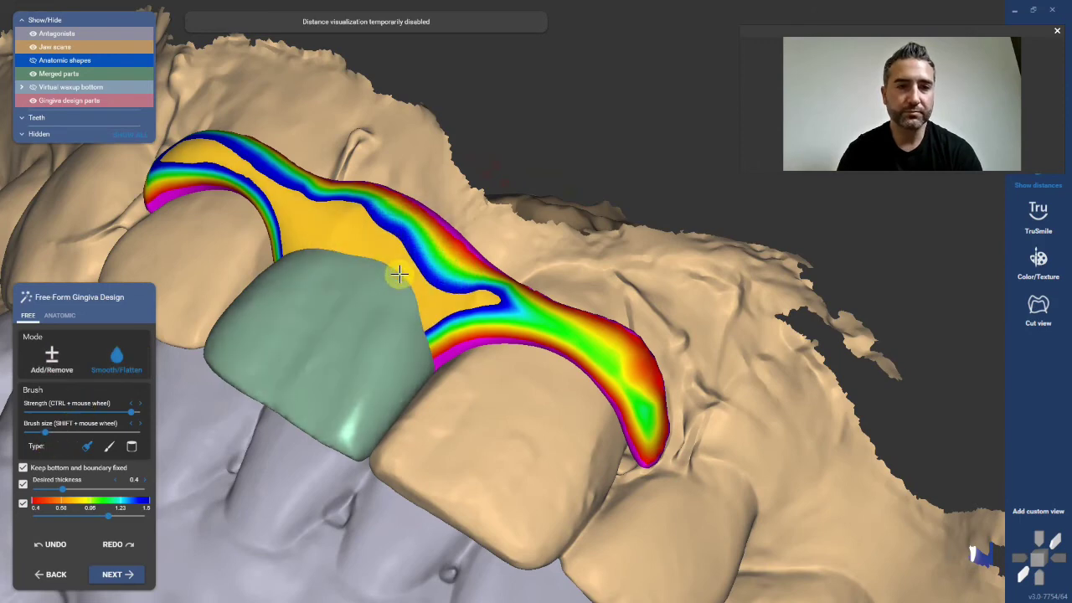
Thicken the gingiva beside the pontic with small- then huge-region anatomic presets
left_click(59, 315)
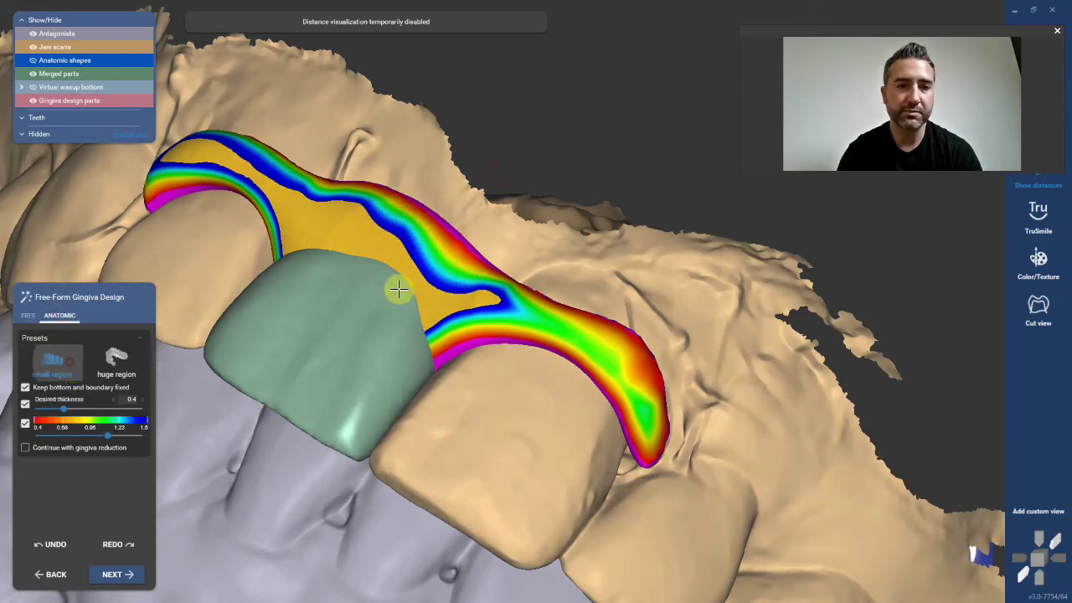
mouse_move(398, 289)
left_mouse_down()
mouse_move(426, 264)
mouse_move(421, 272)
mouse_move(362, 242)
mouse_move(368, 218)
left_mouse_up()
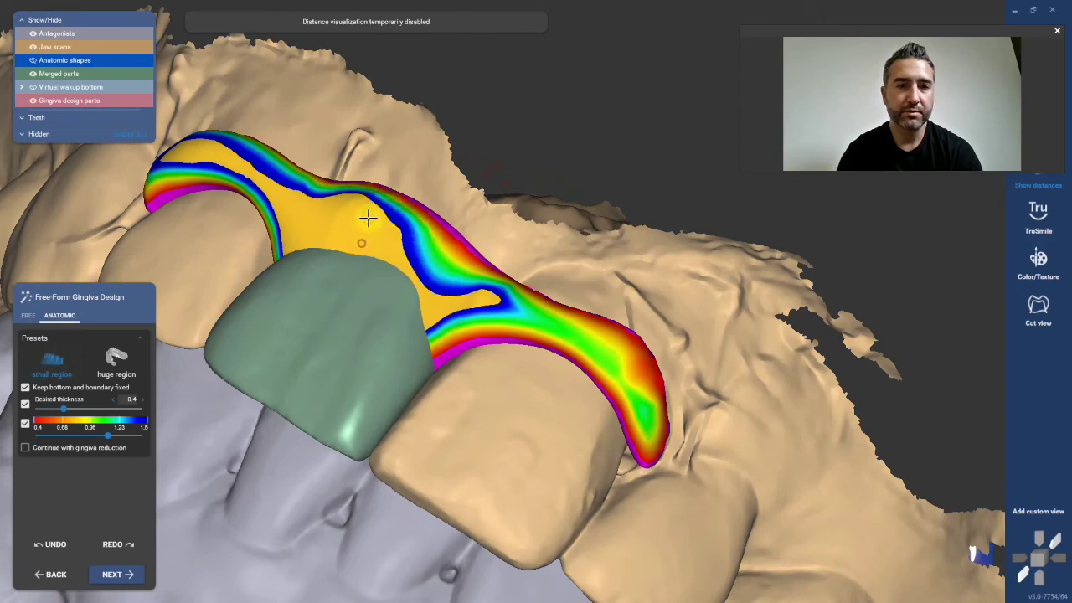
left_click(116, 360)
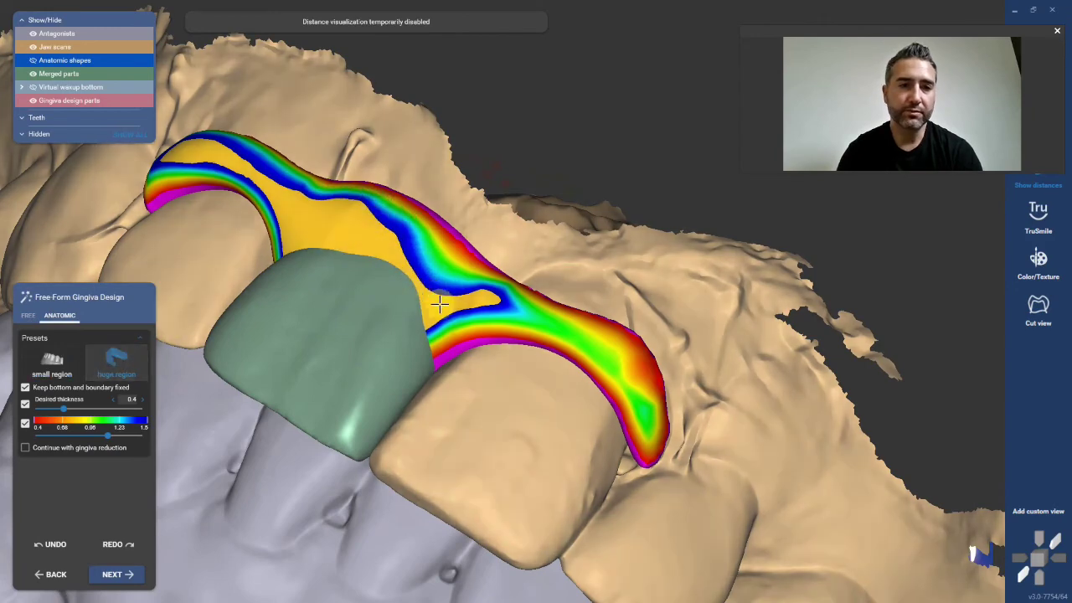
mouse_move(418, 289)
left_mouse_down()
mouse_move(438, 307)
mouse_move(456, 289)
mouse_move(381, 246)
mouse_move(391, 225)
mouse_move(354, 242)
mouse_move(364, 229)
mouse_move(345, 237)
mouse_move(344, 217)
mouse_move(337, 256)
left_mouse_up()
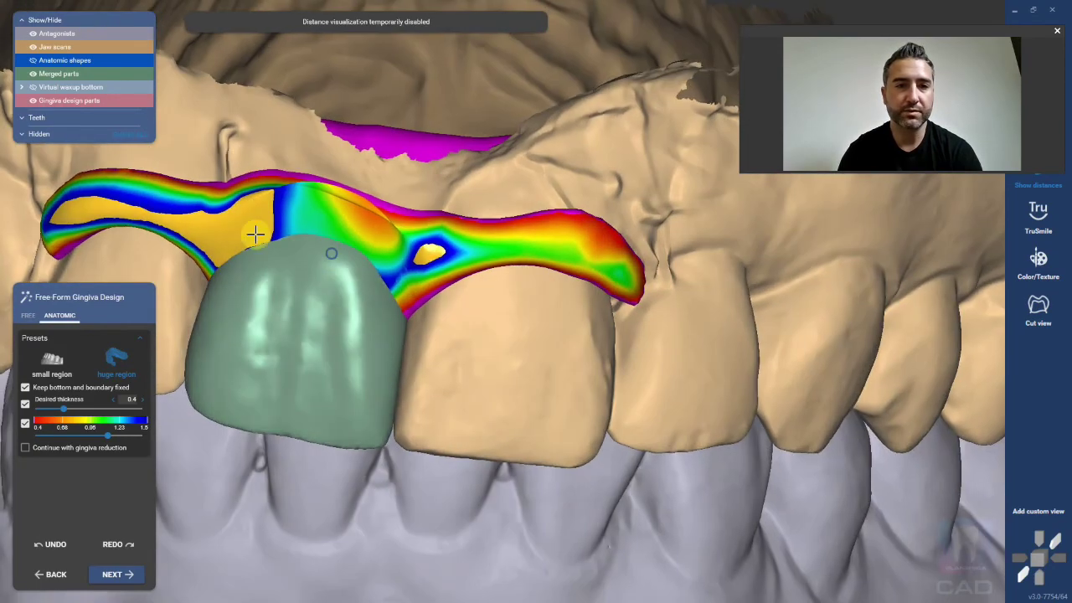
mouse_move(244, 234)
left_mouse_down()
mouse_move(268, 189)
mouse_move(360, 222)
mouse_move(302, 205)
mouse_move(236, 238)
left_mouse_up()
left_click(28, 316)
left_click(52, 361)
Thicken the gingiva band behind the pontic, down toward the crown and rightward along it
left_click(122, 355)
left_click(54, 361)
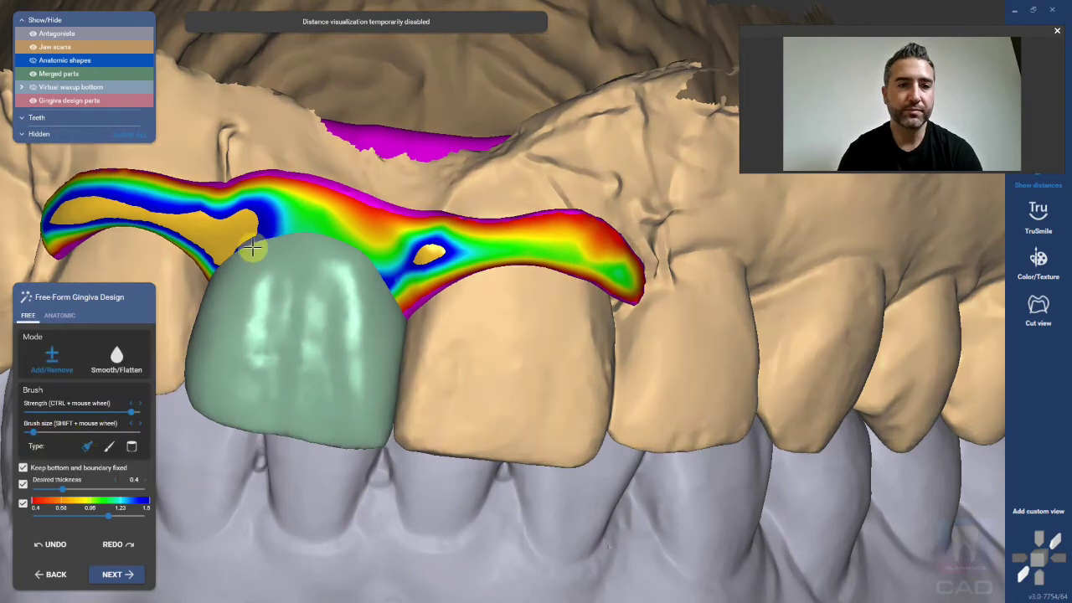
mouse_move(253, 248)
left_mouse_down()
mouse_move(302, 224)
mouse_move(317, 232)
mouse_move(318, 217)
mouse_move(357, 246)
mouse_move(397, 307)
left_mouse_up()
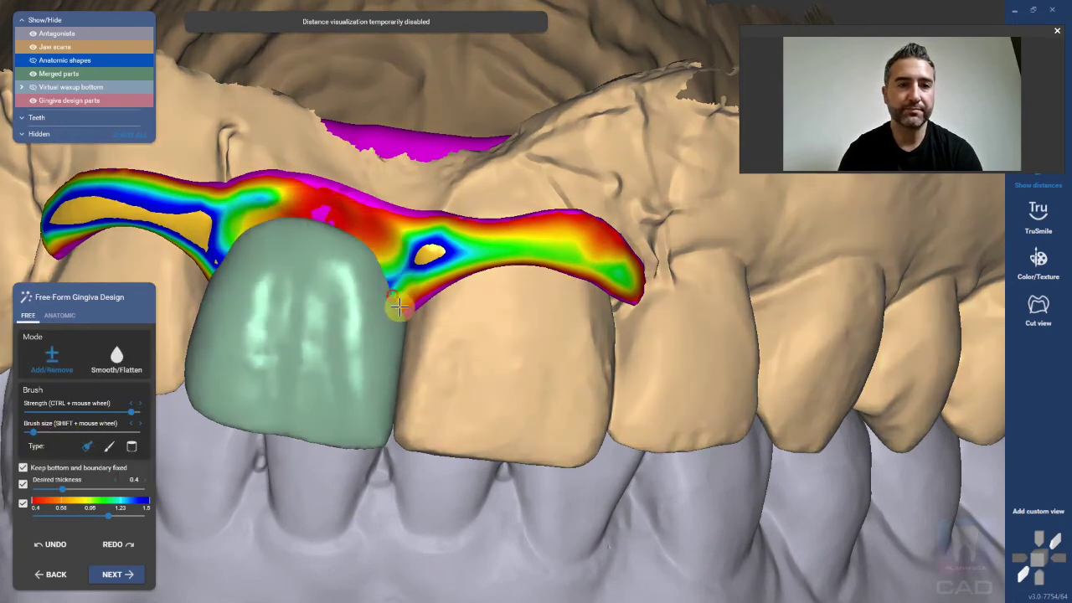
mouse_move(396, 307)
right_mouse_down()
mouse_move(413, 329)
mouse_move(108, 388)
right_mouse_up()
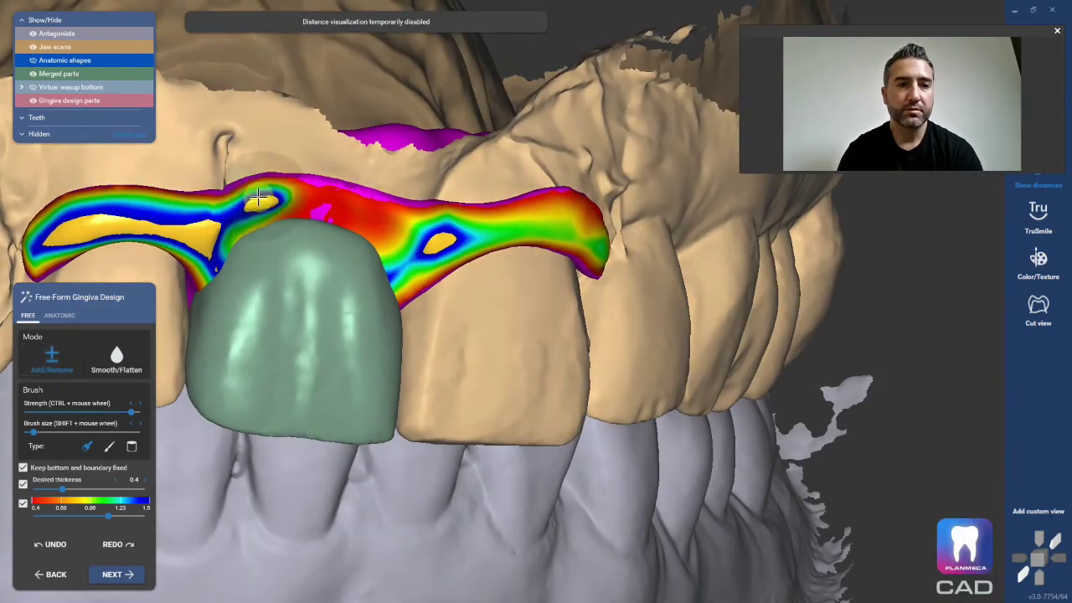
mouse_move(305, 202)
left_mouse_down()
mouse_move(407, 242)
mouse_move(460, 232)
mouse_move(288, 222)
mouse_move(248, 243)
left_mouse_up()
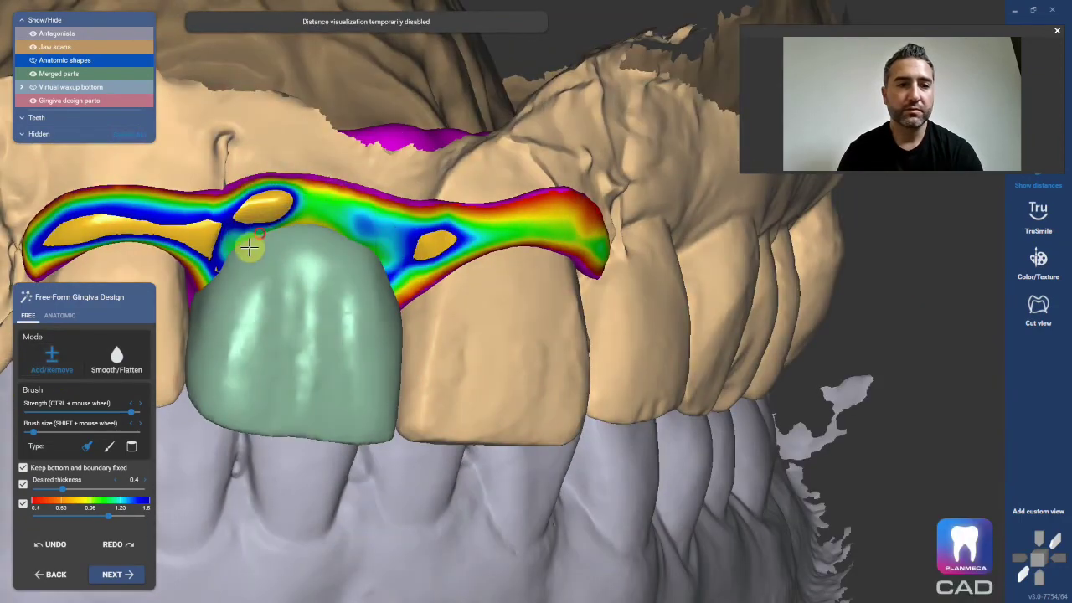
left_click(102, 450)
left_click_drag(249, 219, 368, 216)
Smooth the thick yellow area and the left part of the gingiva band
left_click(119, 354)
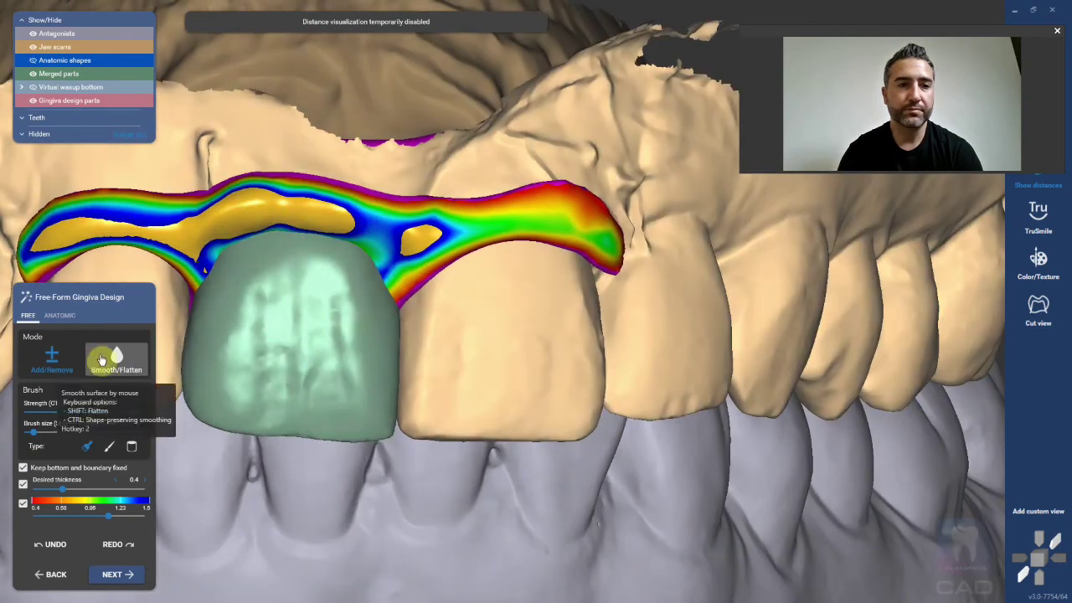
mouse_move(235, 223)
left_mouse_down()
mouse_move(229, 215)
mouse_move(303, 197)
mouse_move(304, 209)
mouse_move(227, 210)
left_mouse_up()
right_click_drag(230, 214, 299, 242)
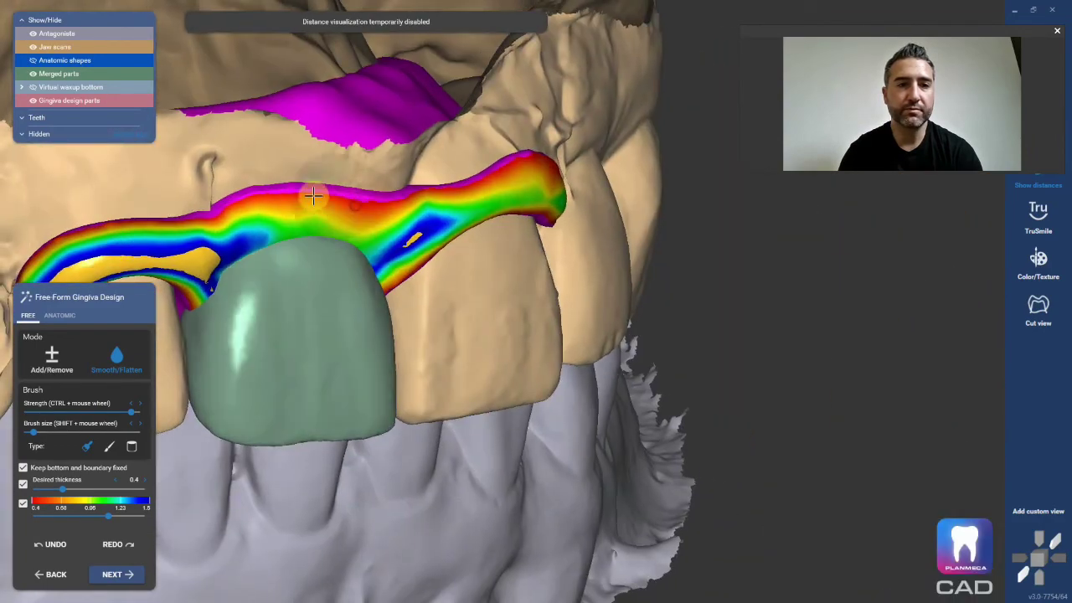
right_click_drag(318, 220, 198, 216)
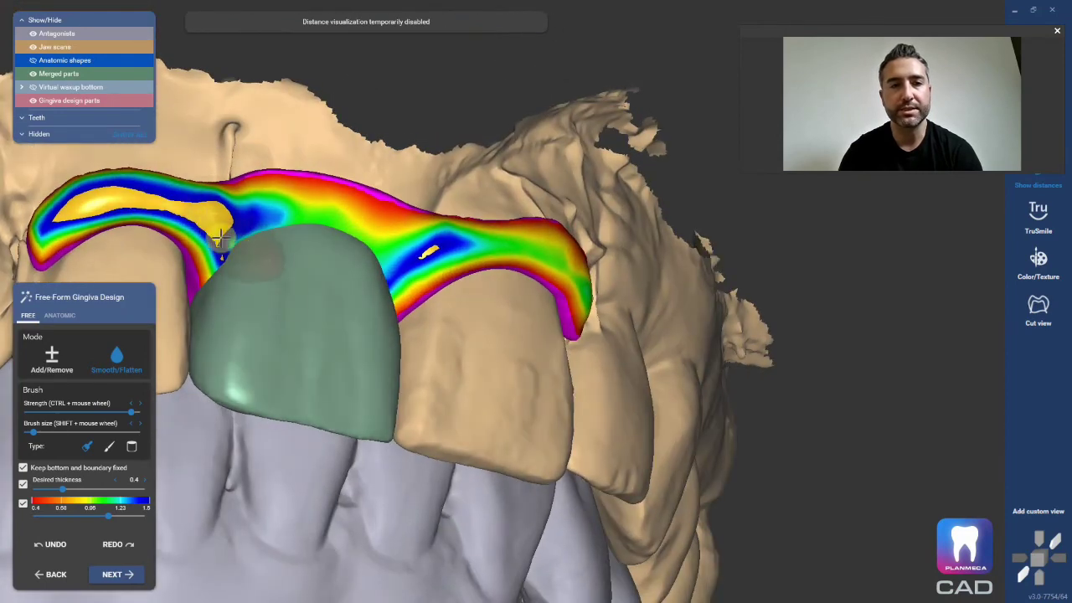
right_click_drag(208, 262, 299, 256)
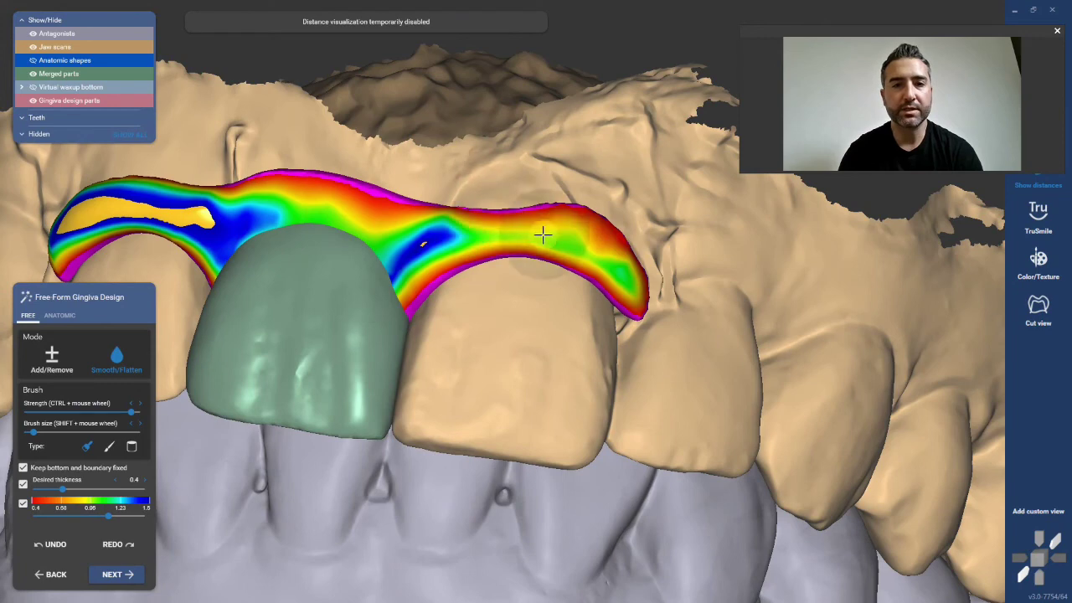
Thicken the band above the neighbouring tooth and its upper edges, checking with the upper jaw hidden
left_click(51, 362)
mouse_move(406, 264)
left_mouse_down()
mouse_move(436, 262)
mouse_move(408, 301)
mouse_move(391, 295)
mouse_move(427, 239)
left_mouse_up()
mouse_move(222, 246)
left_mouse_down()
mouse_move(216, 200)
mouse_move(216, 211)
mouse_move(197, 194)
mouse_move(140, 188)
left_mouse_up()
mouse_move(431, 239)
left_mouse_down()
mouse_move(506, 203)
mouse_move(582, 220)
mouse_move(617, 243)
mouse_move(486, 196)
left_mouse_up()
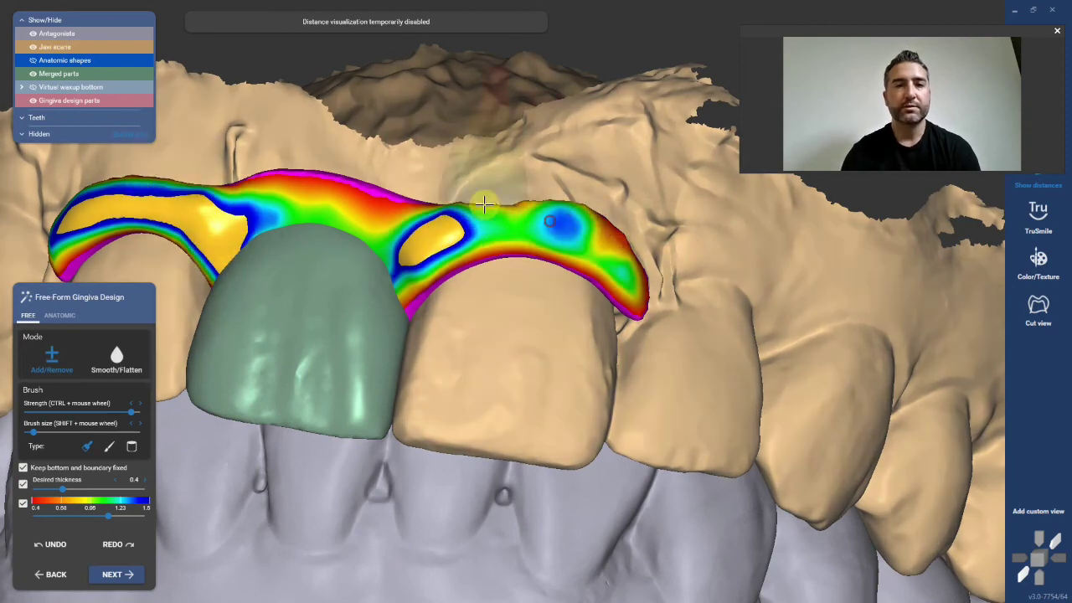
scroll(521, 271, "down", 5)
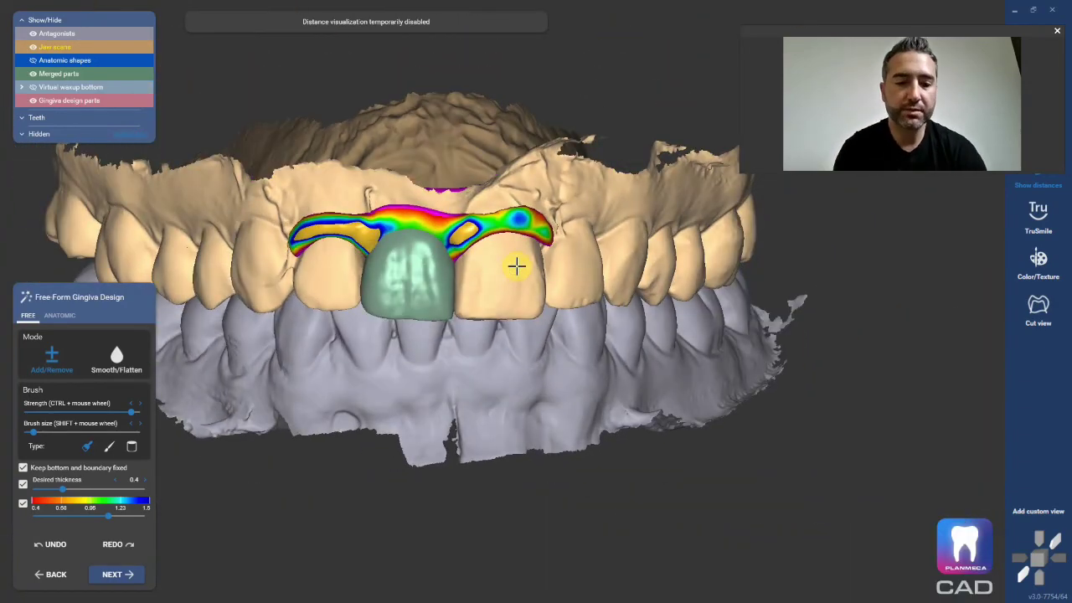
key("space")
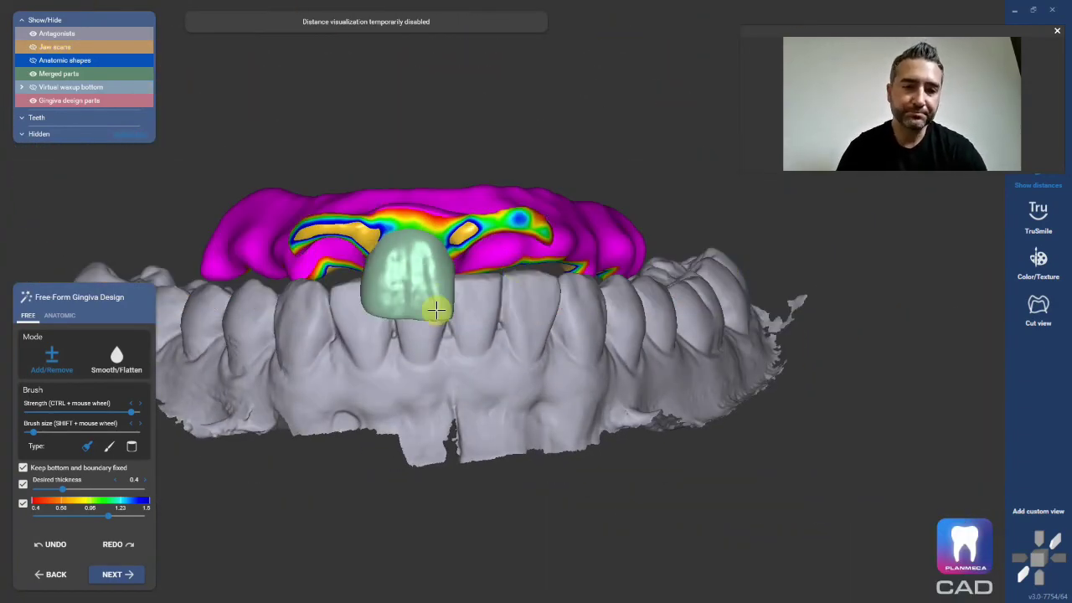
key("space")
right_click_drag(421, 295, 439, 312)
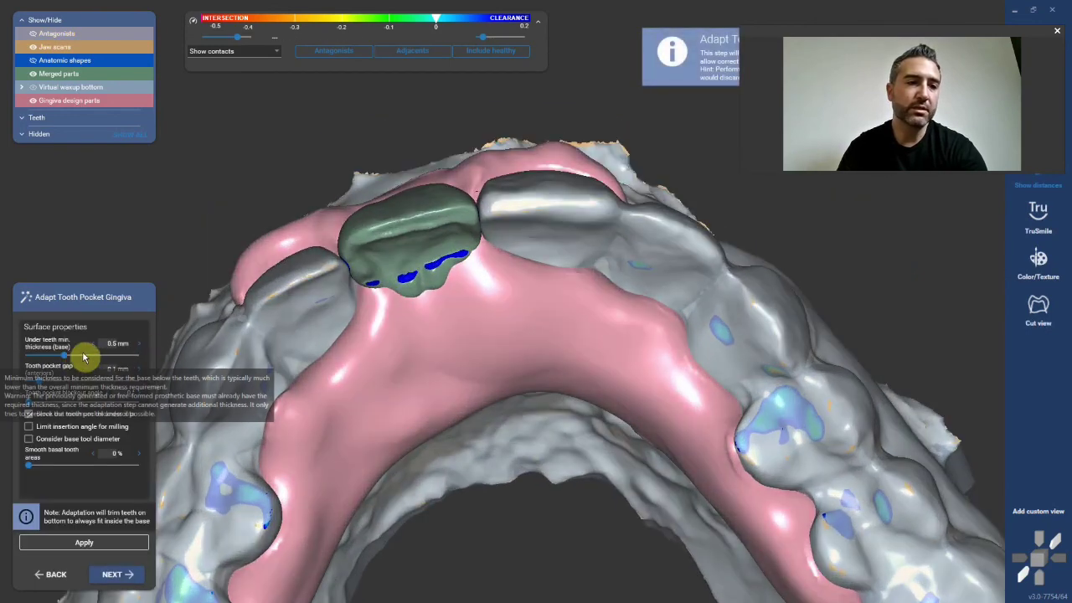
Raise the under-teeth minimum thickness to 1 mm and apply the tooth pocket adaptation
left_click_drag(65, 358, 71, 362)
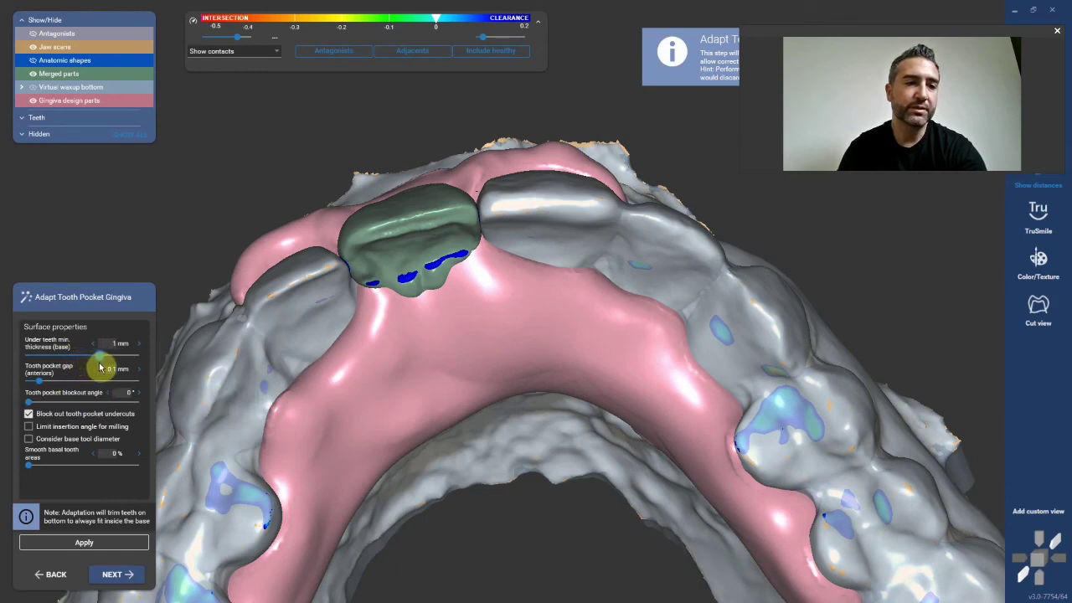
left_click(98, 546)
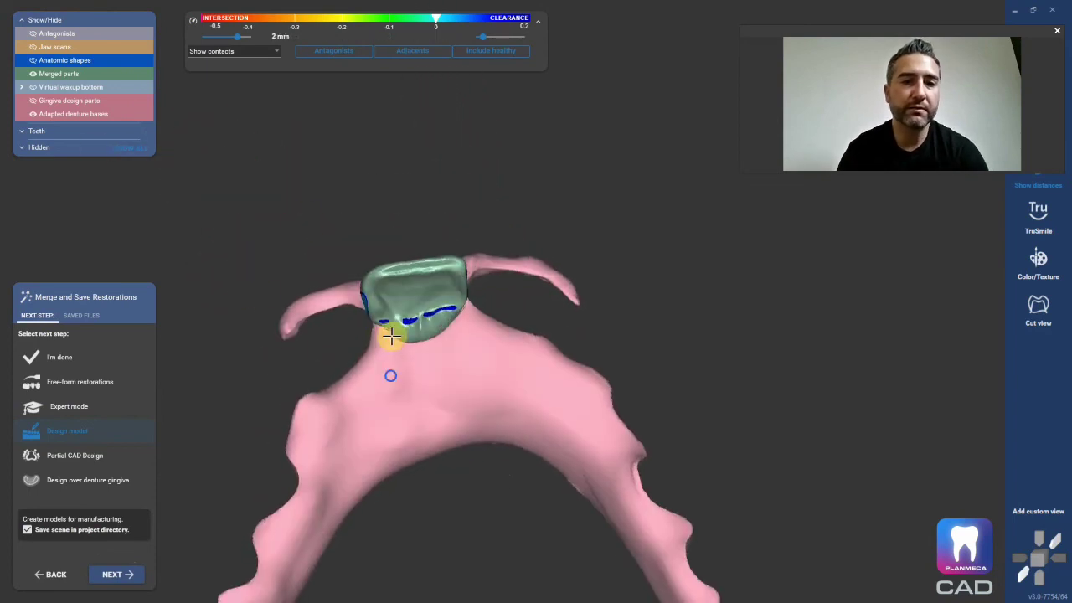
left_click(33, 115)
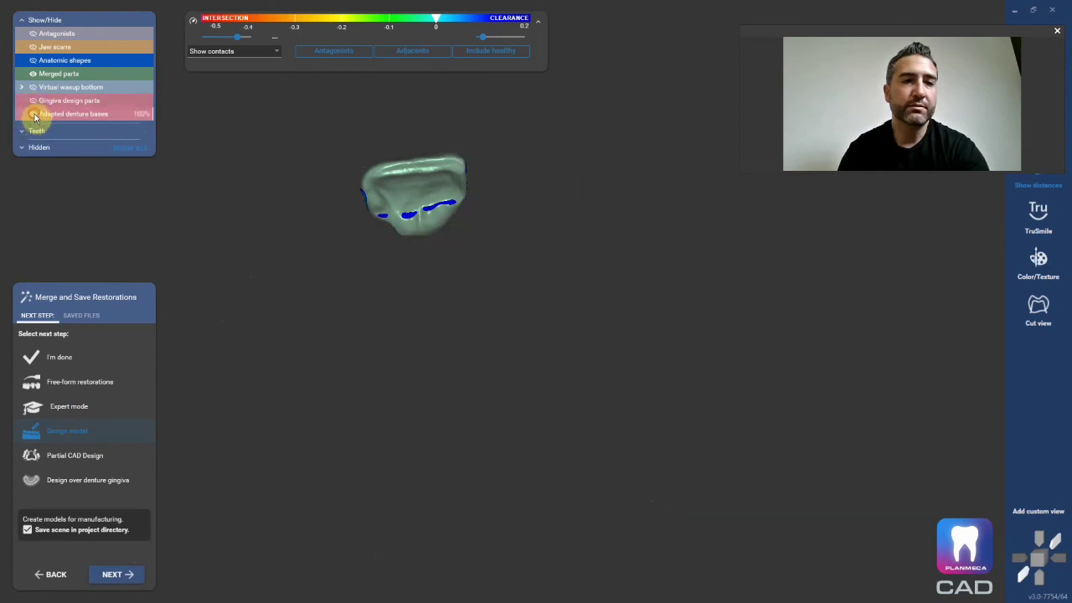
left_click(34, 115)
left_click(33, 115)
left_click(33, 115)
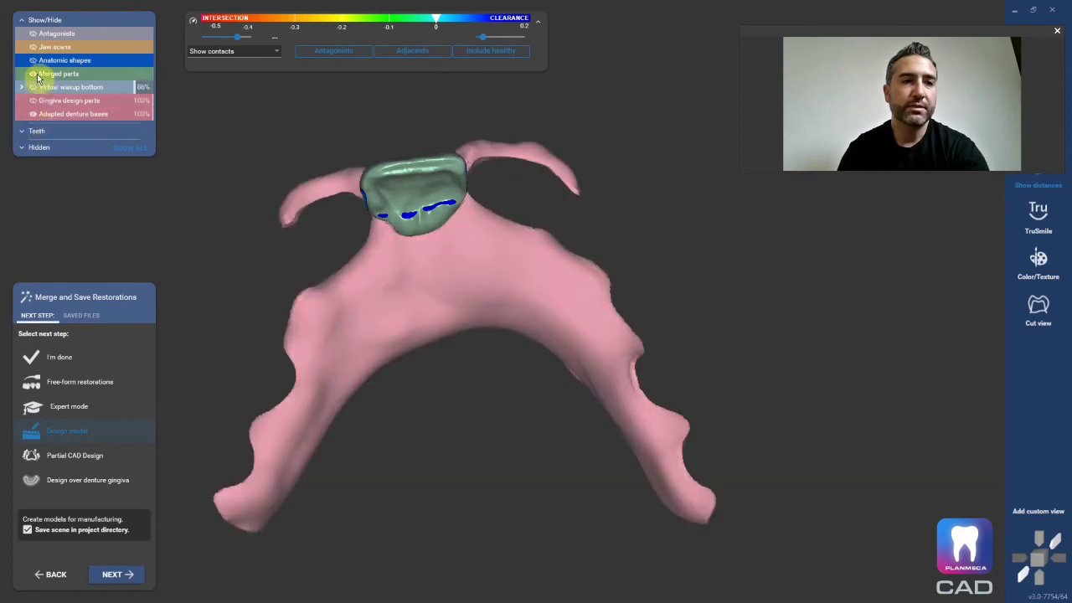
left_click(34, 75)
right_click_drag(443, 232, 498, 335)
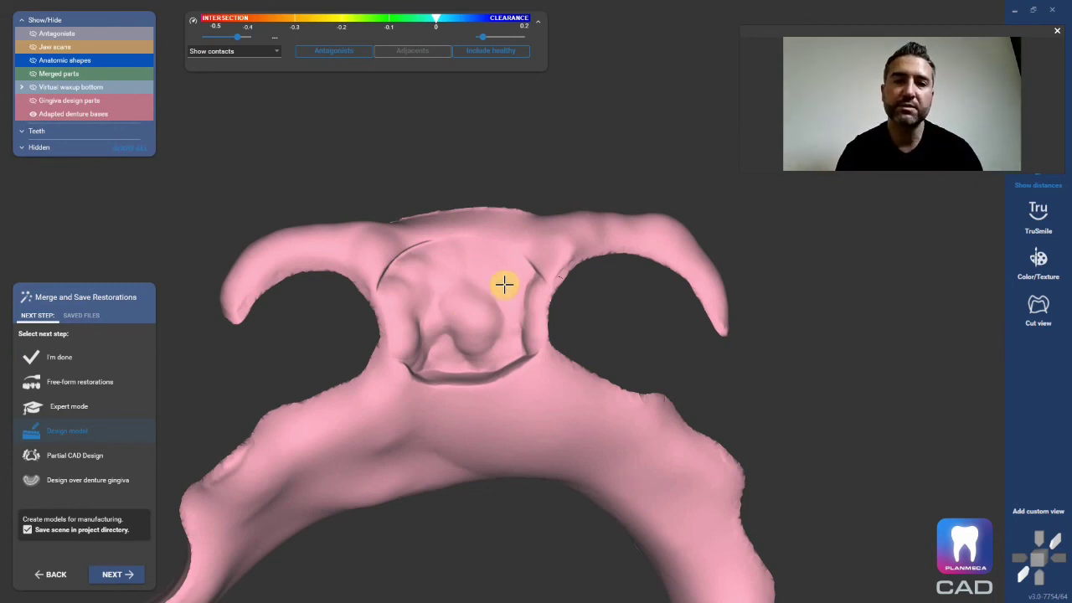
right_click_drag(485, 289, 544, 320)
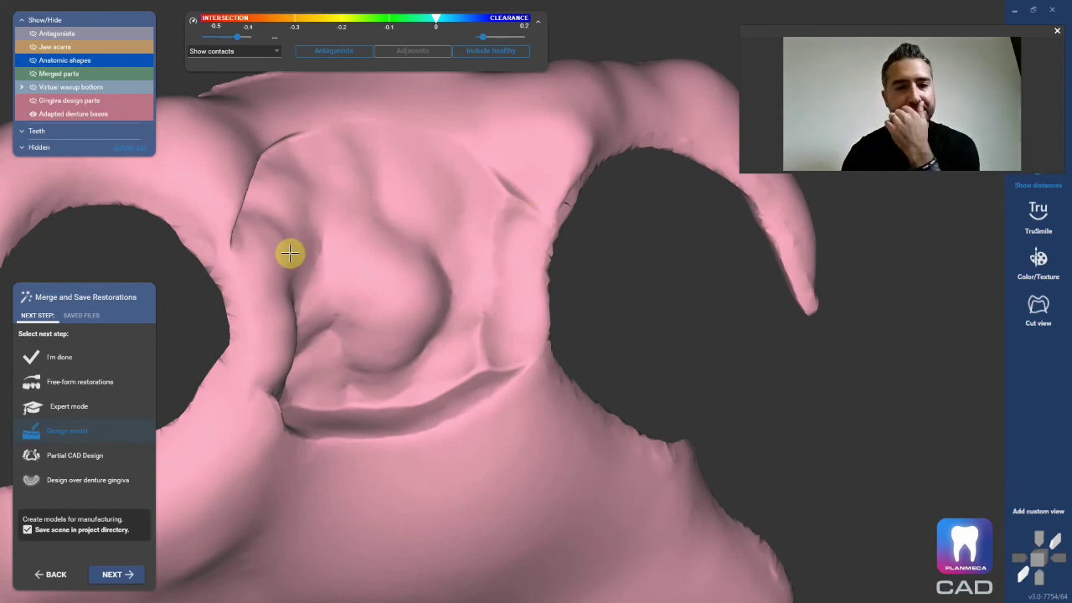
right_click_drag(428, 318, 423, 318)
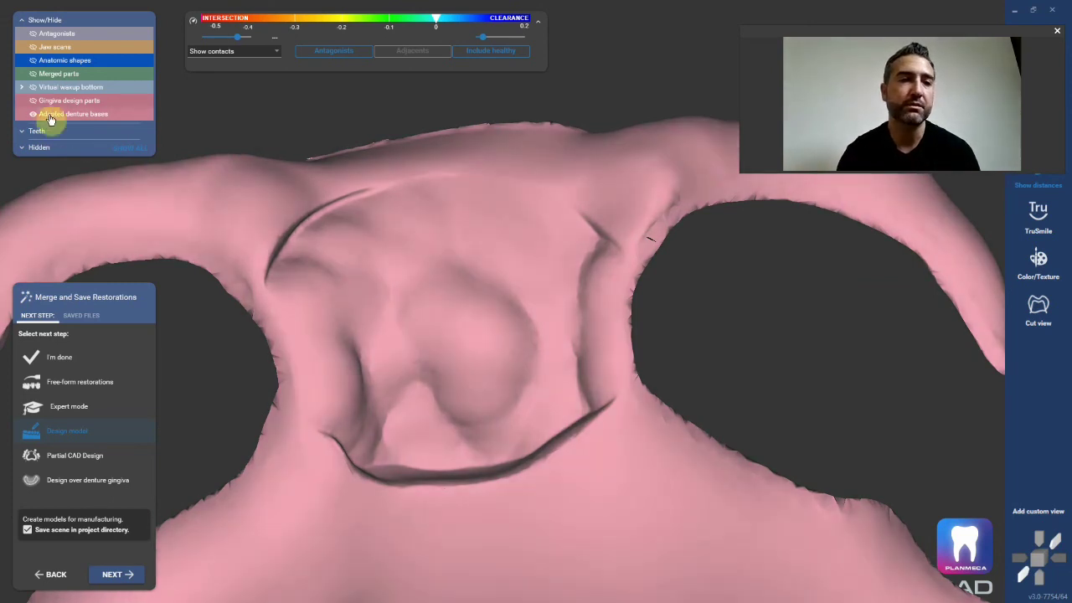
scroll(470, 304, "down", 3)
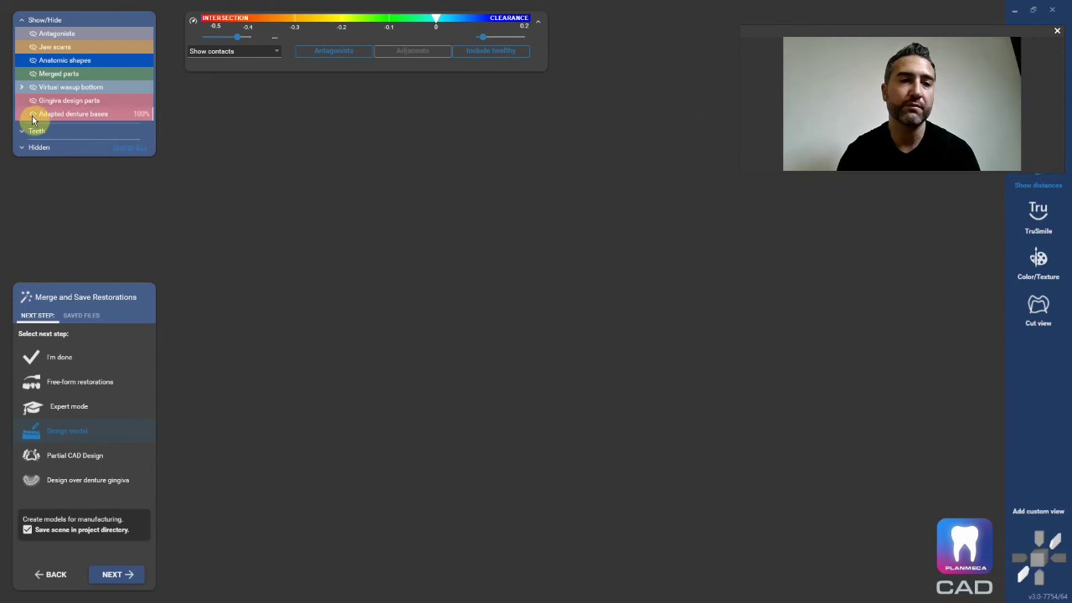
scroll(515, 451, "up", 5)
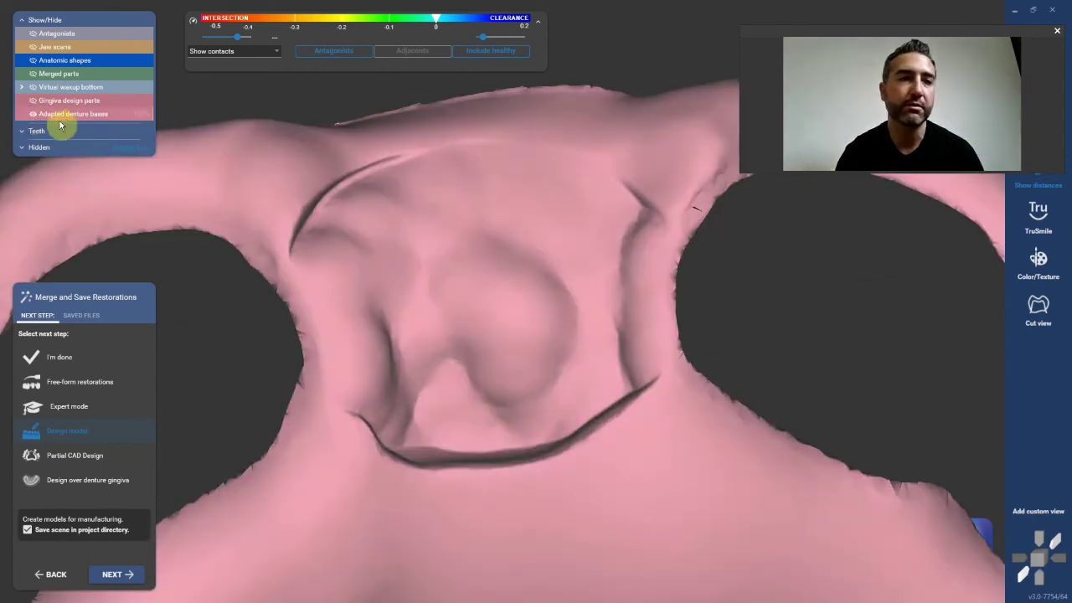
Hide the merged crown and rotate the pink gingiva base to inspect it from the side
left_click(32, 77)
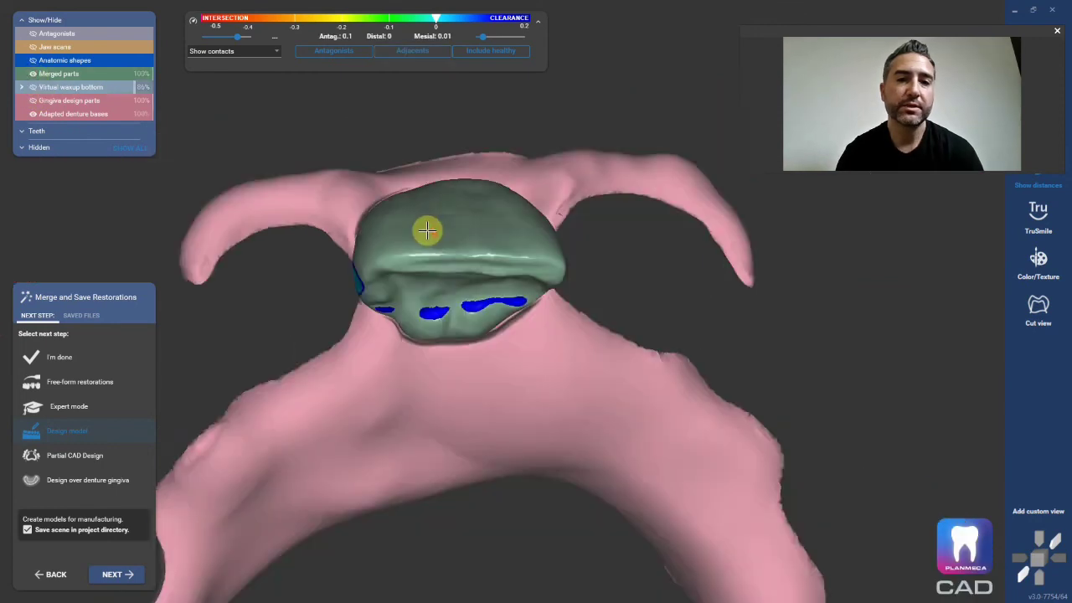
left_click_drag(428, 224, 559, 397)
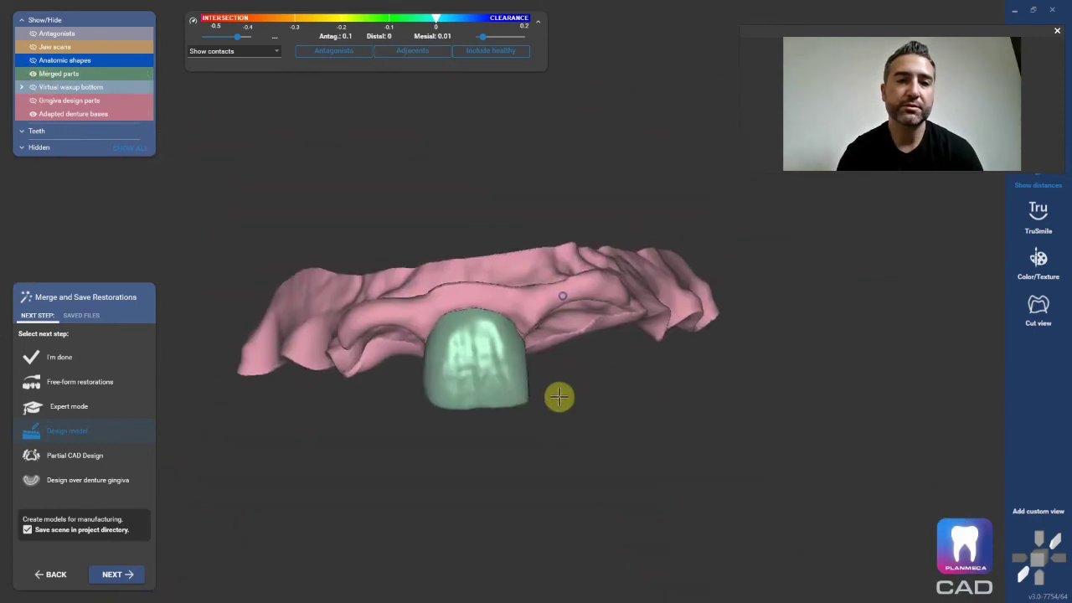
left_click(34, 75)
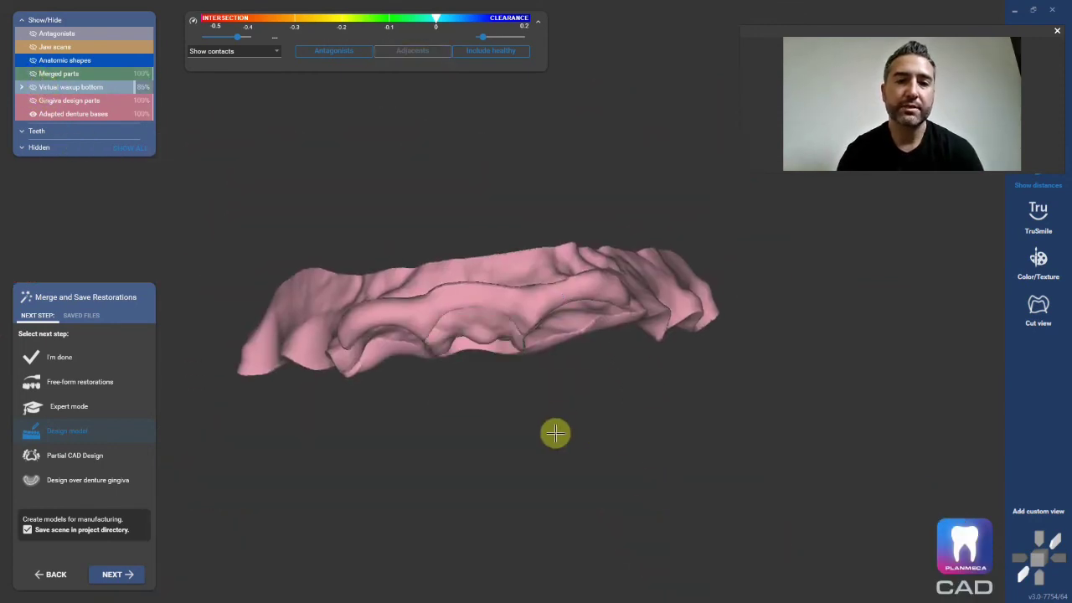
right_click_drag(556, 432, 549, 384)
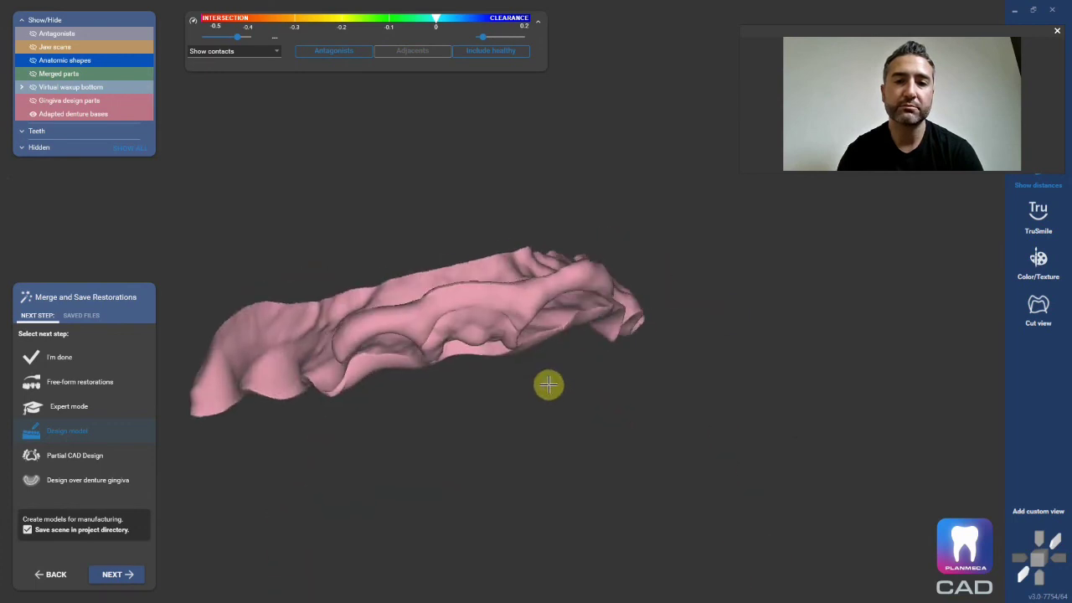
right_click(519, 405)
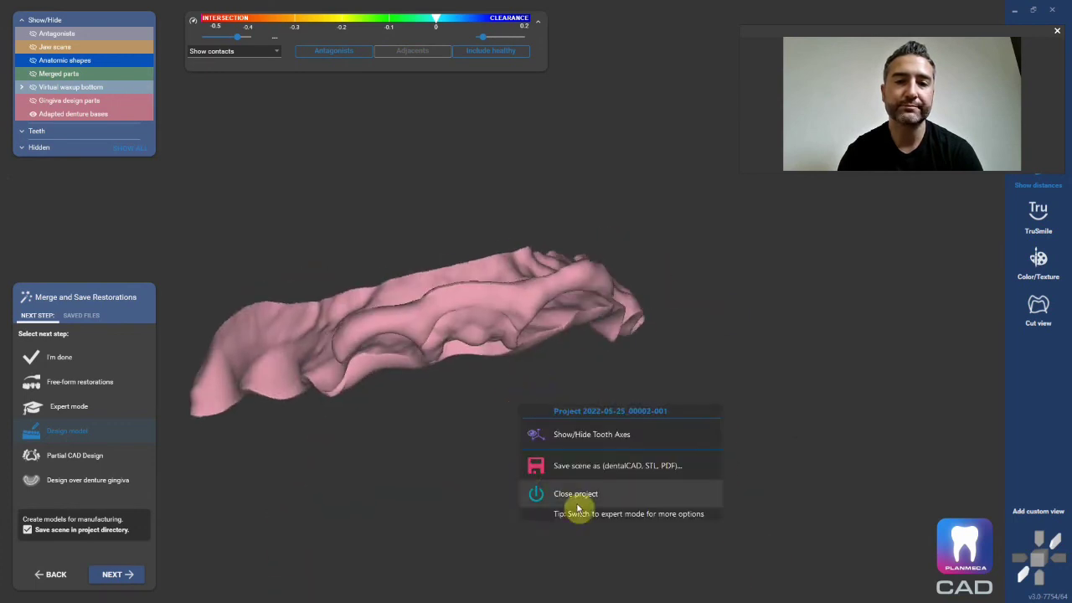
right_click_drag(462, 452, 165, 182)
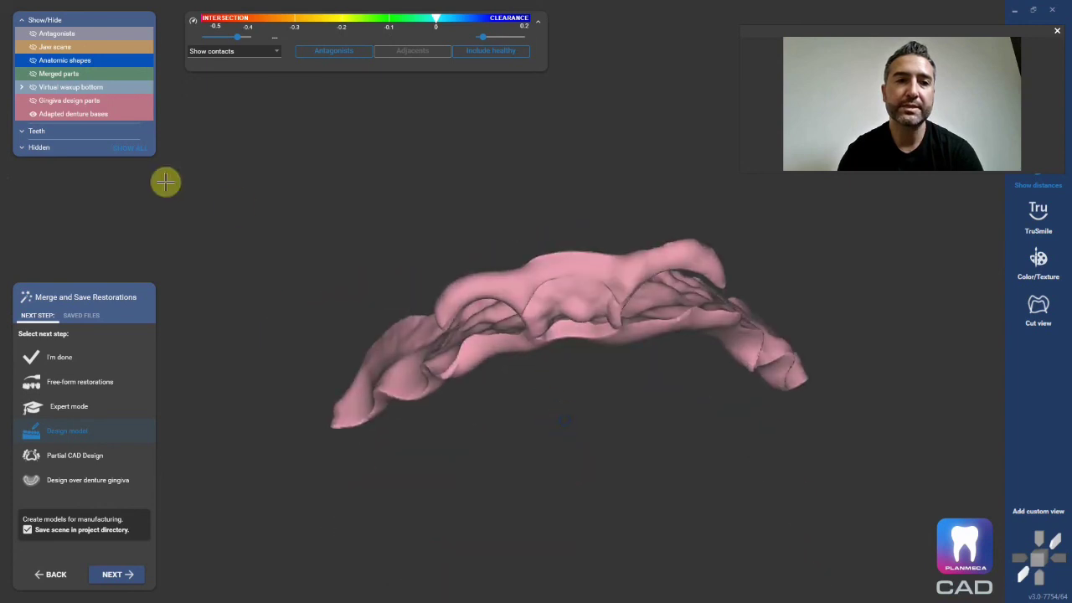
Turn off the adapted denture base and gingiva design parts, leaving only the merged crown visible
left_click(30, 120)
left_click(30, 104)
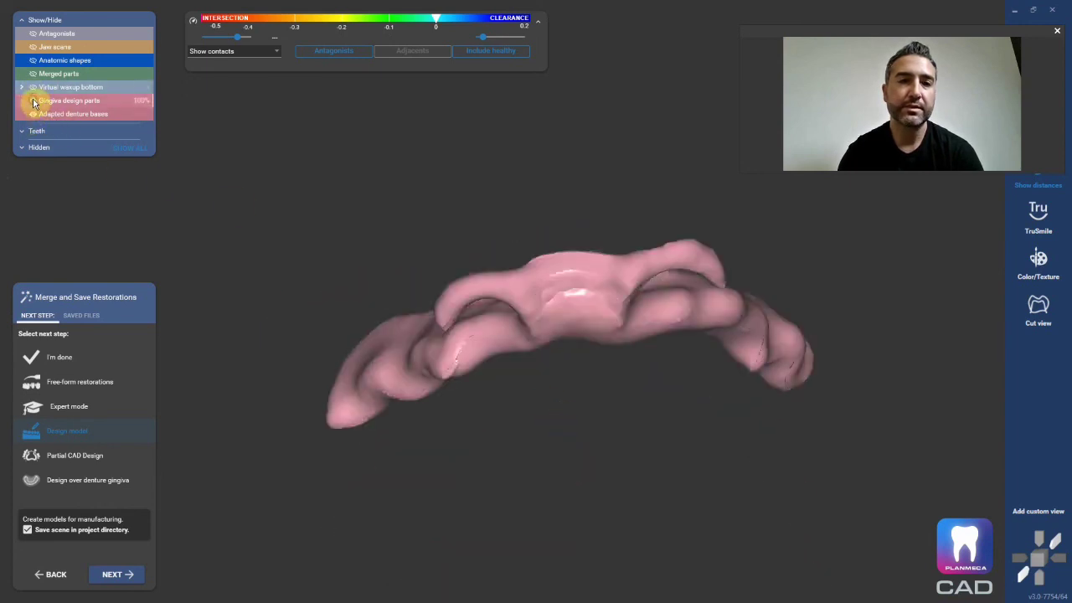
left_click(33, 75)
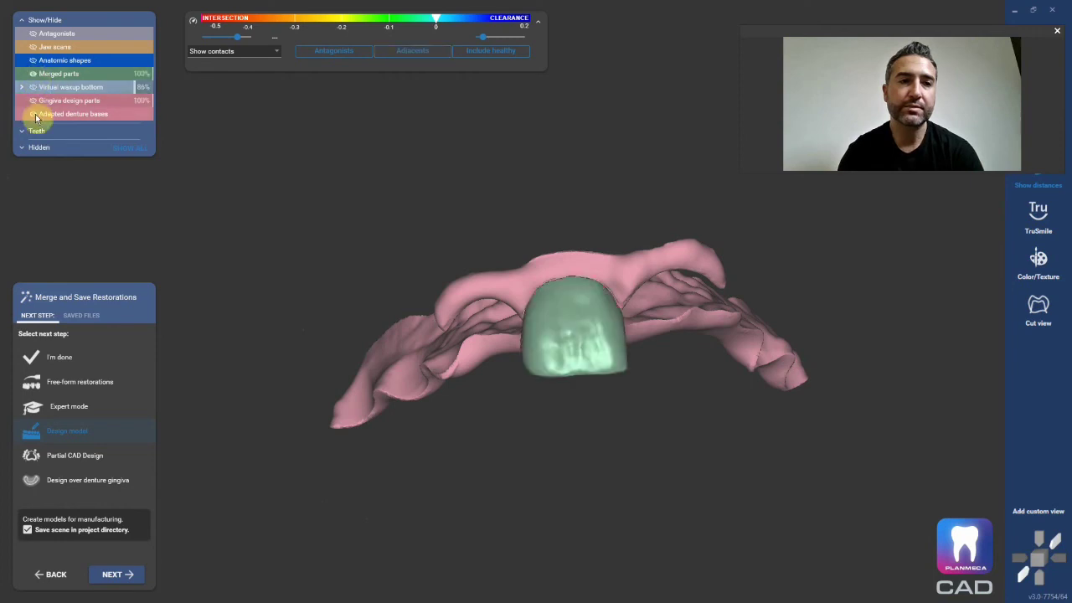
left_click(33, 112)
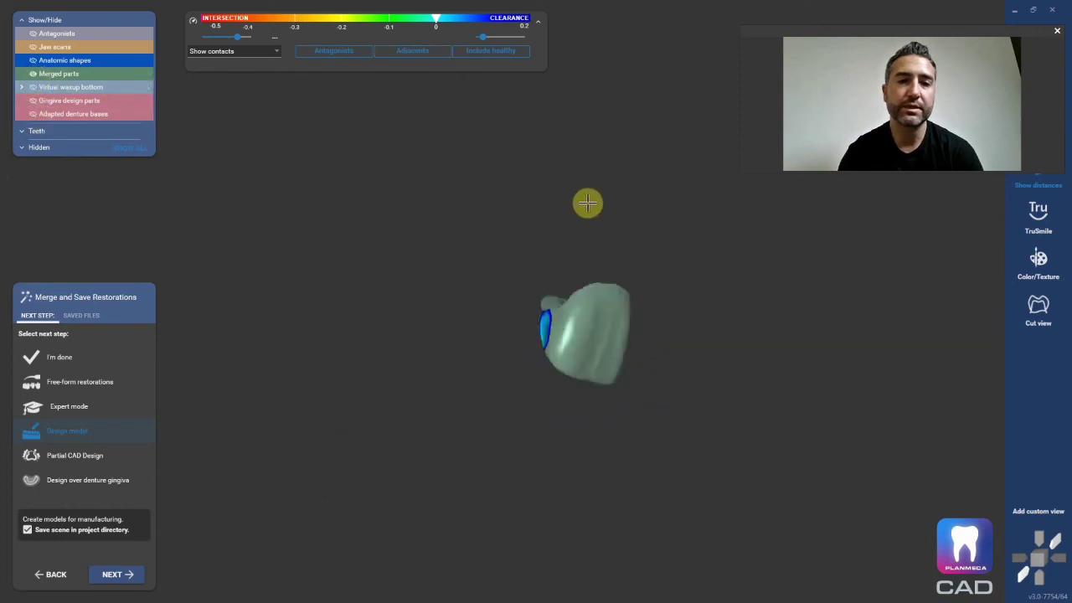
scroll(670, 308, "up", 5)
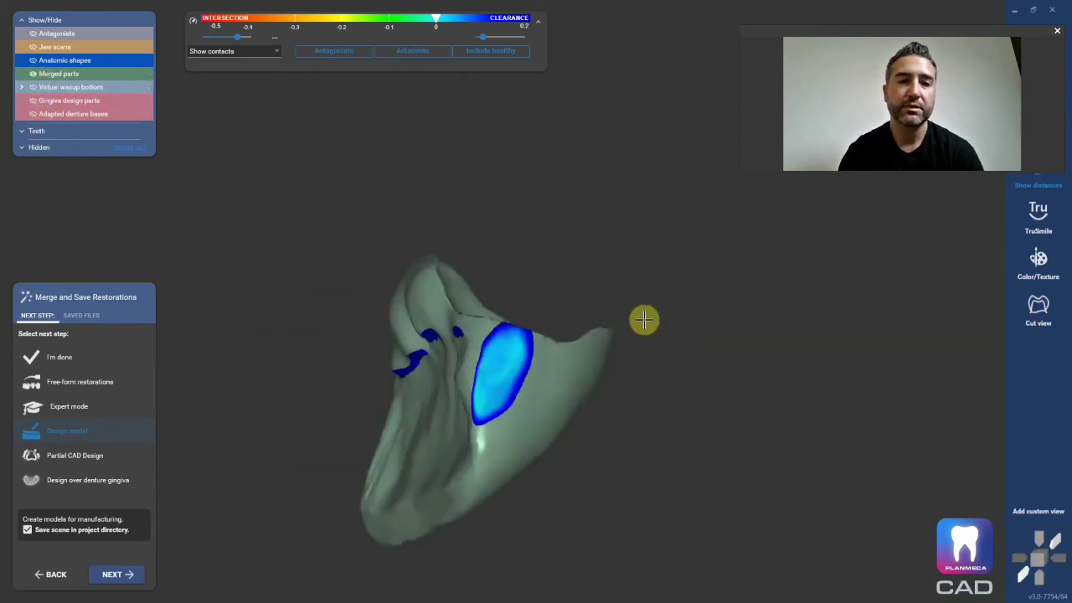
scroll(636, 318, "down", 3)
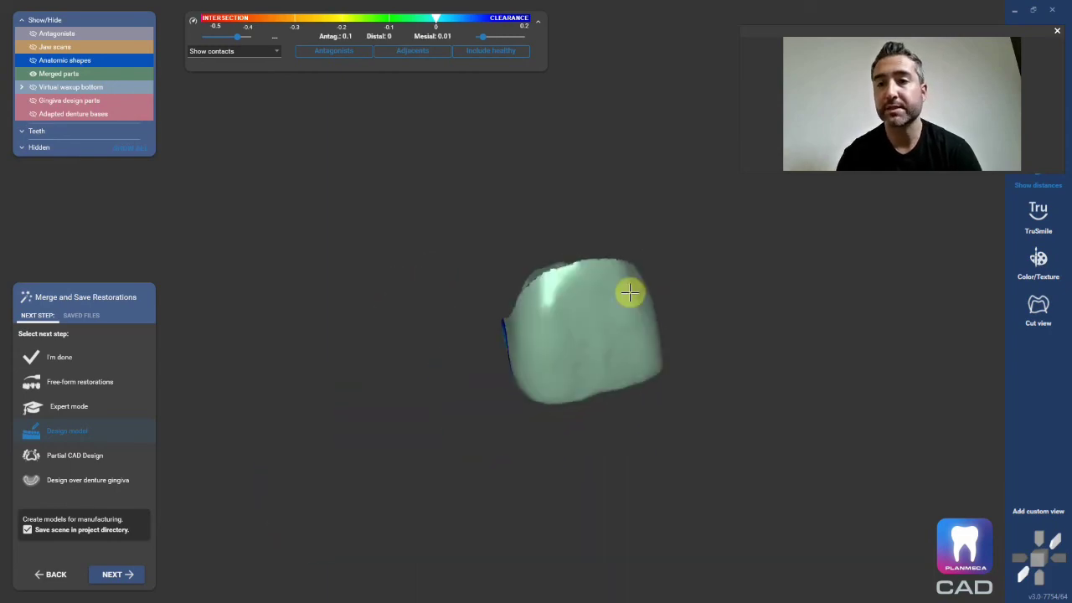